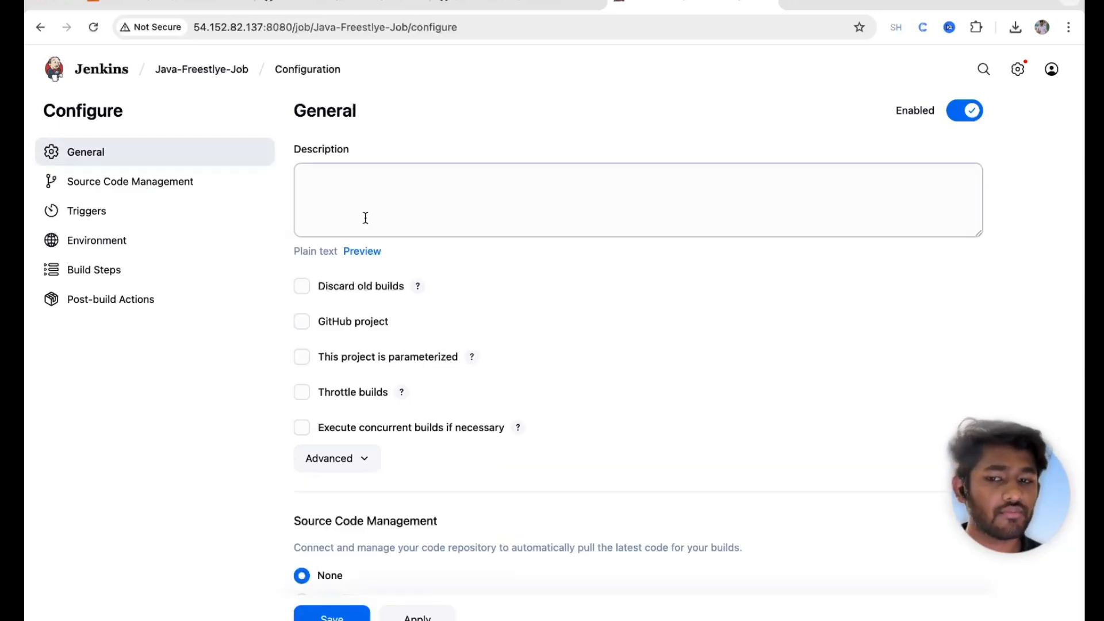
Step: Choose Git as Java-Freestlye-Job's source control, save, and go back to the dashboard
{"action": "scroll", "coordinate": [471, 347], "scroll_direction": "down", "scroll_amount": 6}
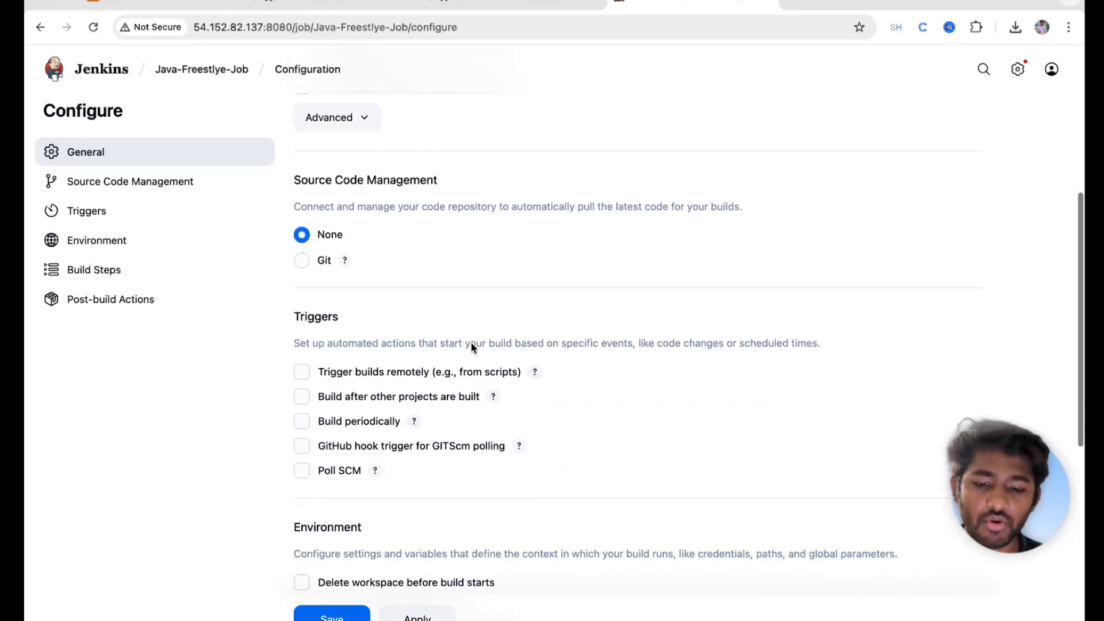
{"action": "left_click", "coordinate": [301, 256]}
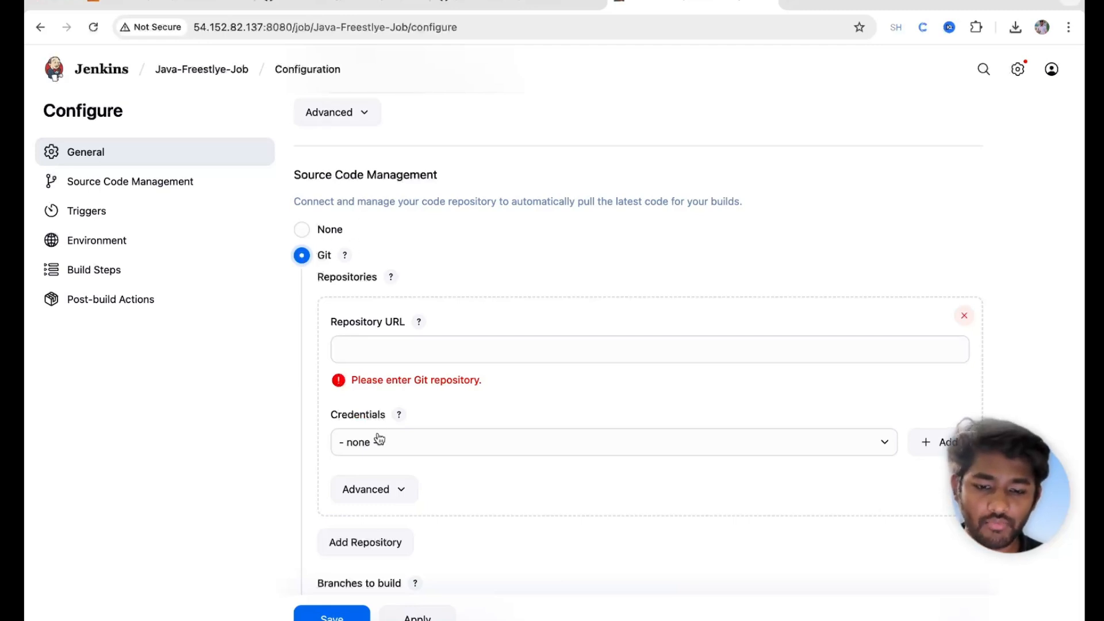
{"action": "left_click", "coordinate": [332, 615]}
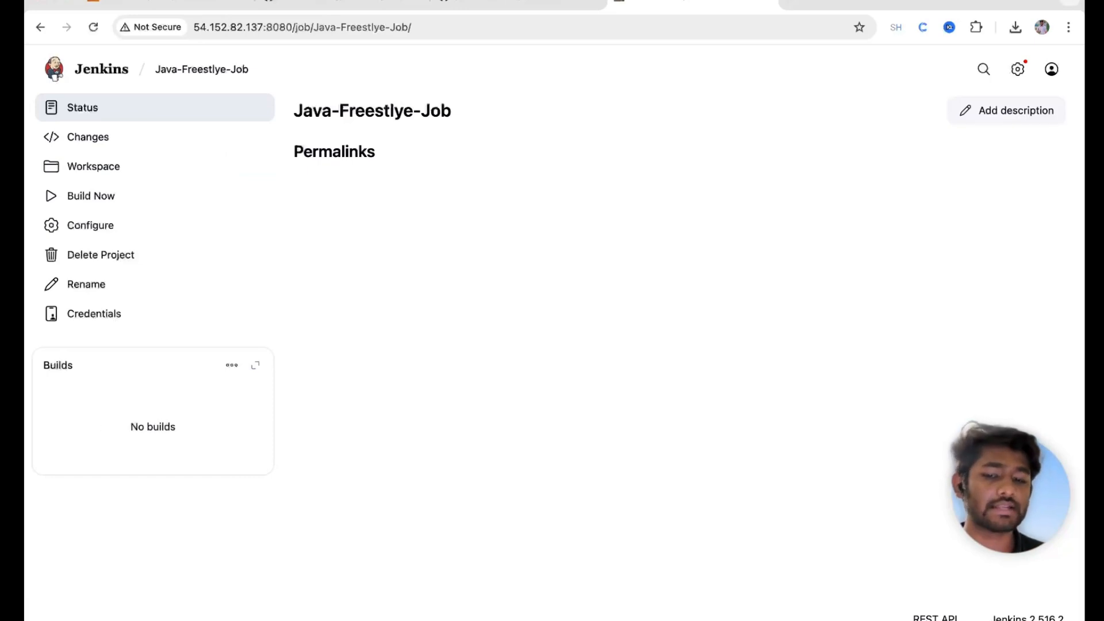
{"action": "left_click", "coordinate": [104, 73]}
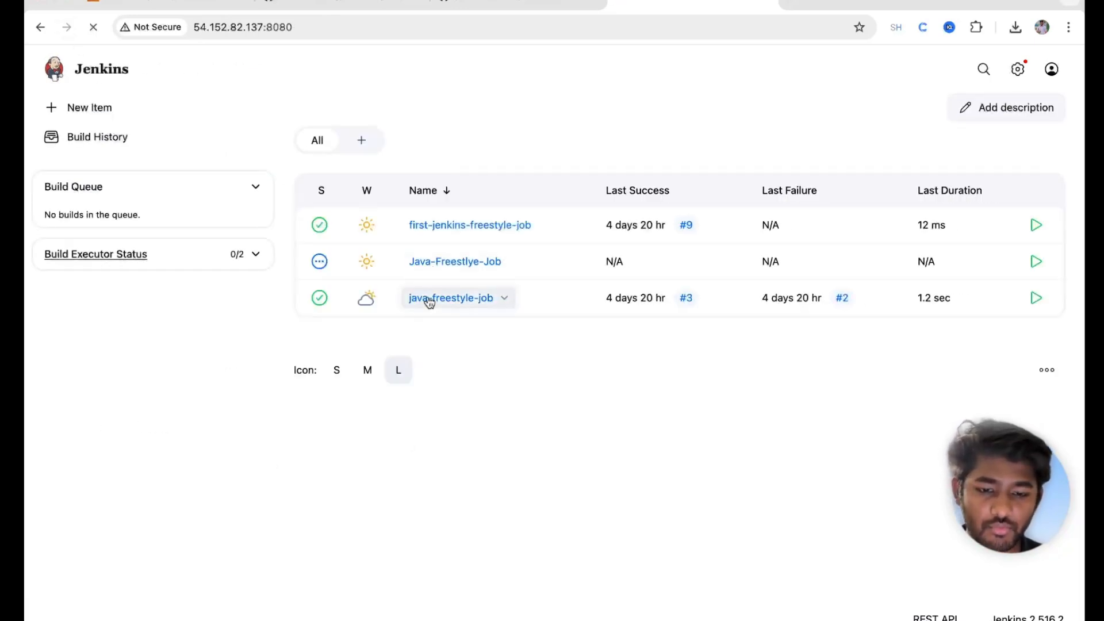
Step: Review java-freestyle-job's Execute shell script: the clone, cd, compile and run commands
{"action": "left_click", "coordinate": [428, 298]}
{"action": "left_click", "coordinate": [133, 237]}
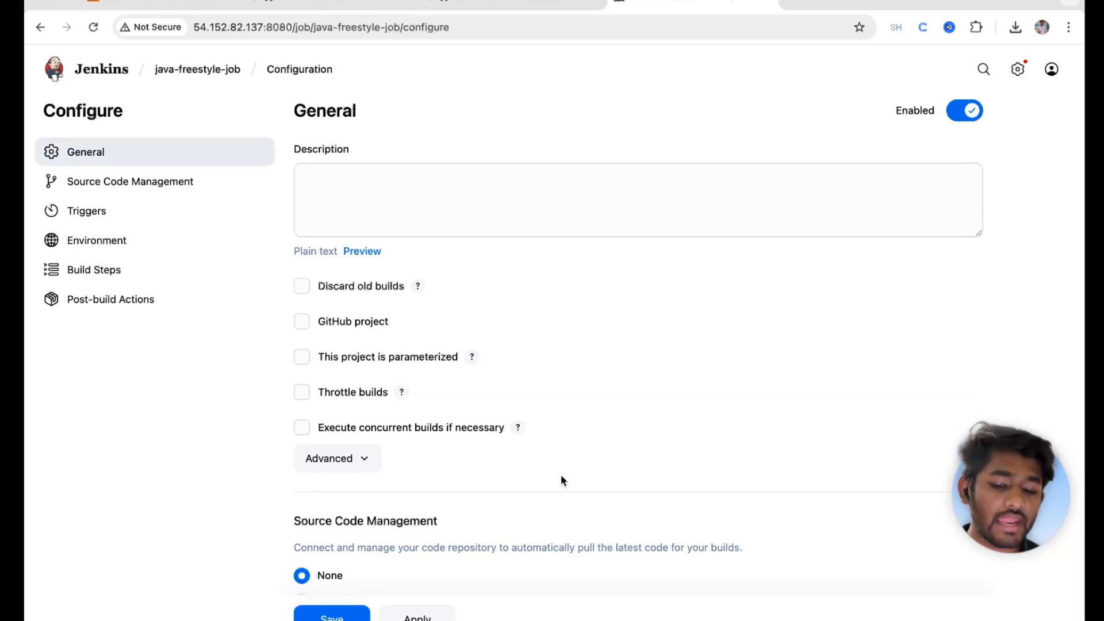
{"action": "scroll", "coordinate": [561, 479], "scroll_direction": "down", "scroll_amount": 10}
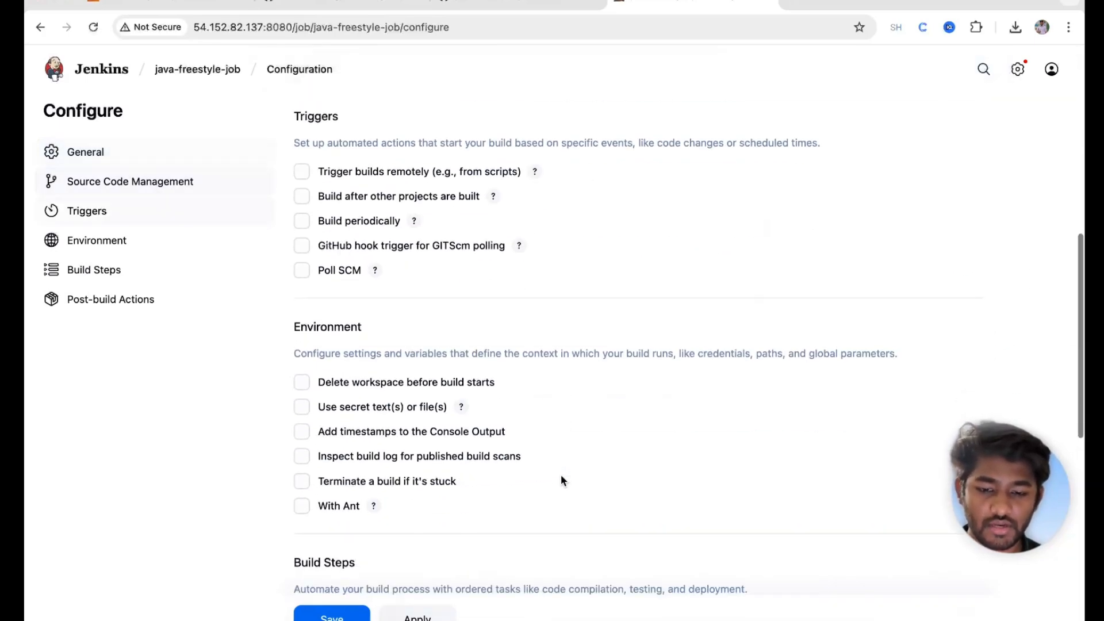
{"action": "scroll", "coordinate": [560, 480], "scroll_direction": "down", "scroll_amount": 9}
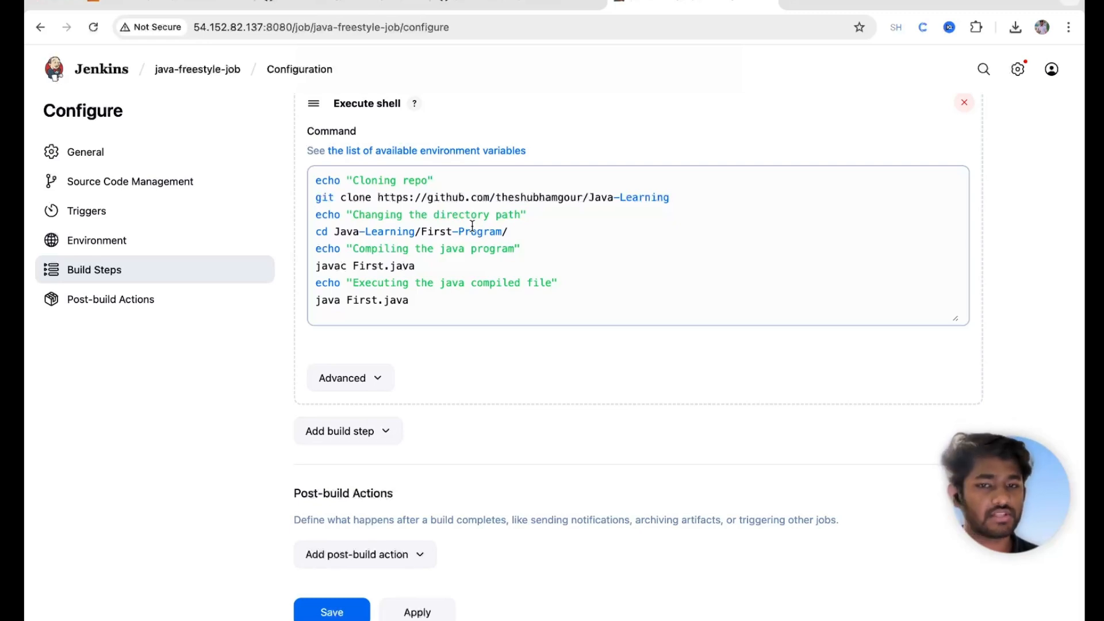
{"action": "left_click_drag", "start_coordinate": [315, 176], "coordinate": [474, 202]}
{"action": "left_click_drag", "start_coordinate": [359, 233], "coordinate": [566, 236]}
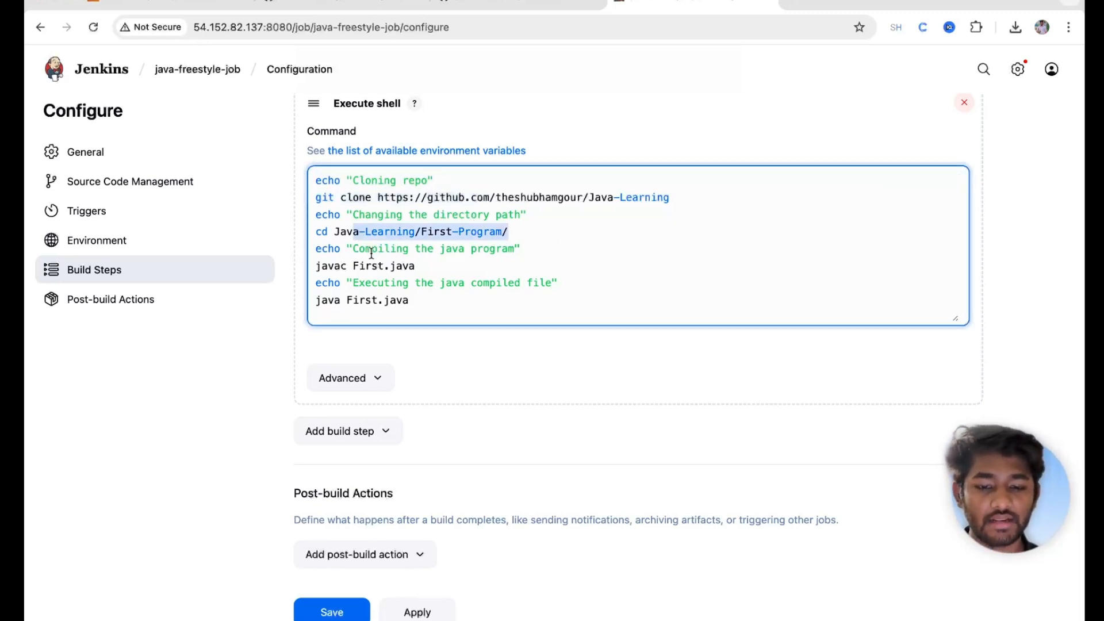
{"action": "left_click_drag", "start_coordinate": [317, 248], "coordinate": [473, 323]}
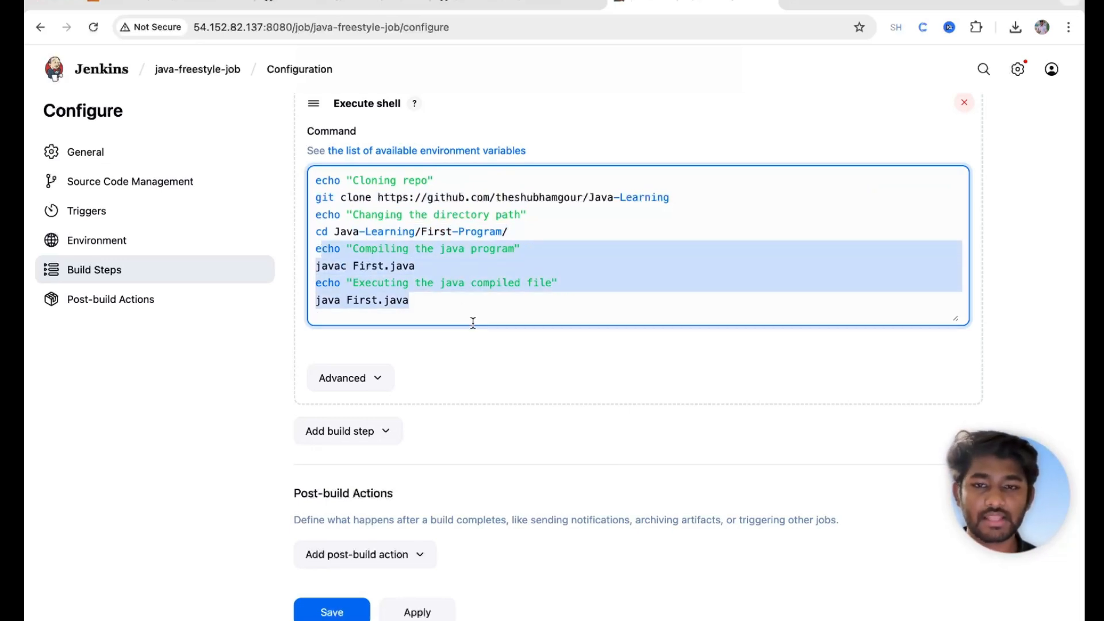
{"action": "scroll", "coordinate": [473, 320], "scroll_direction": "down", "scroll_amount": 3}
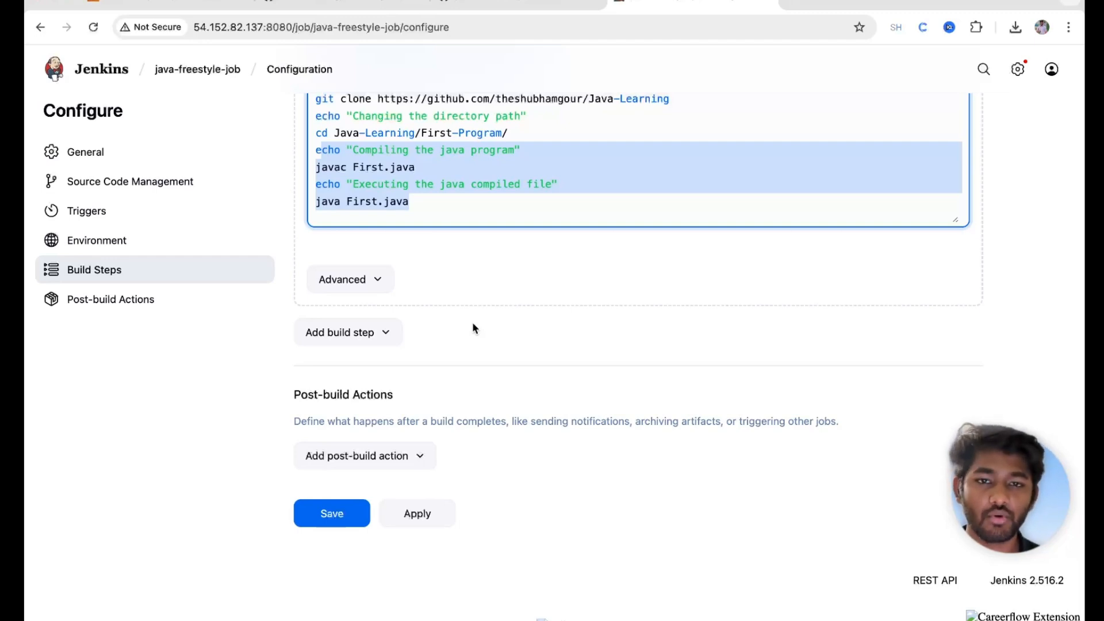
{"action": "scroll", "coordinate": [512, 143], "scroll_direction": "up", "scroll_amount": 3}
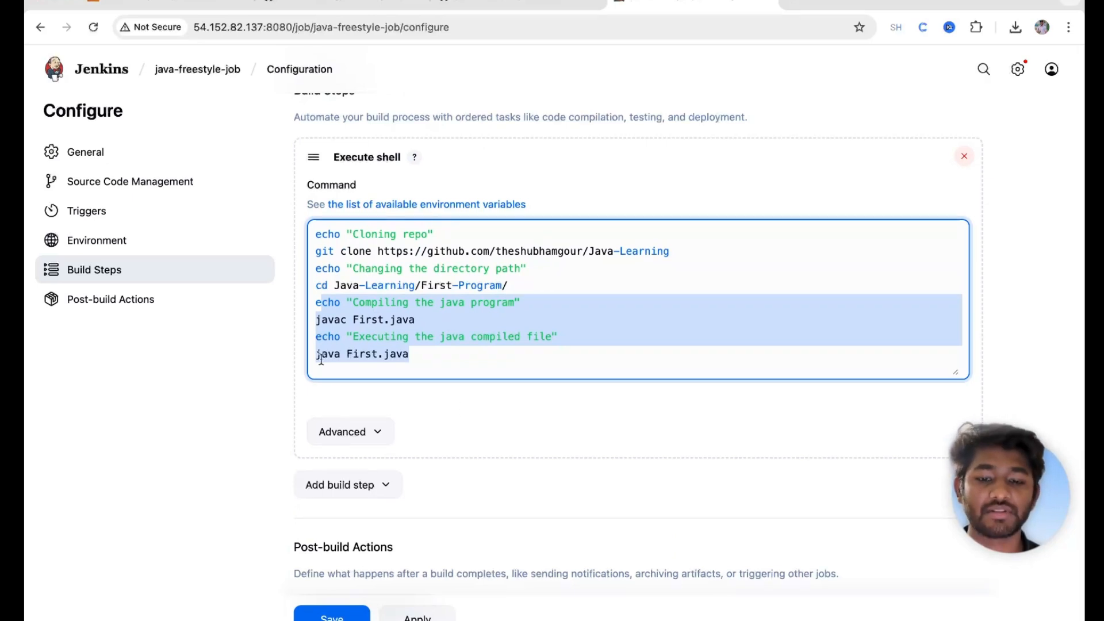
Step: Open Java-Freestlye-Job's configuration at its Git repository settings
{"action": "left_click", "coordinate": [103, 75]}
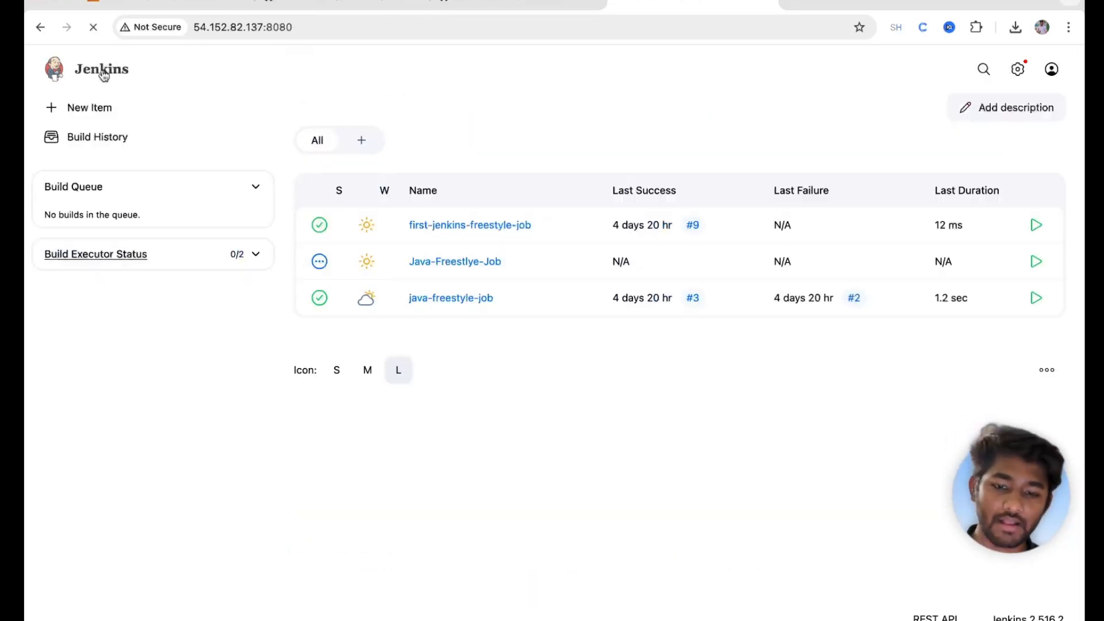
{"action": "left_click", "coordinate": [451, 264]}
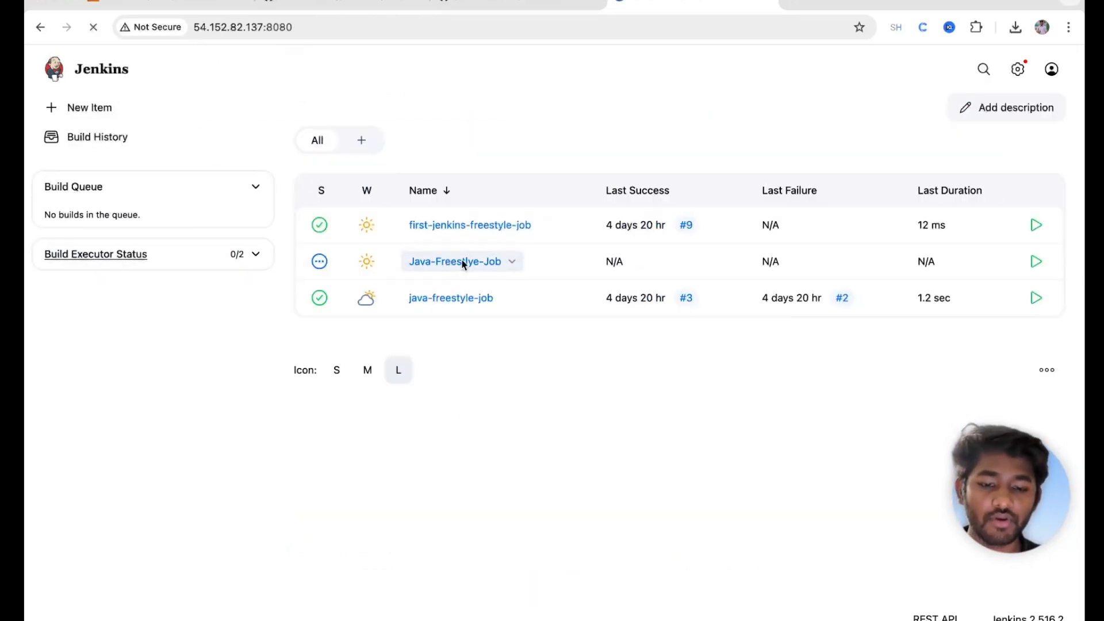
{"action": "left_click", "coordinate": [91, 235]}
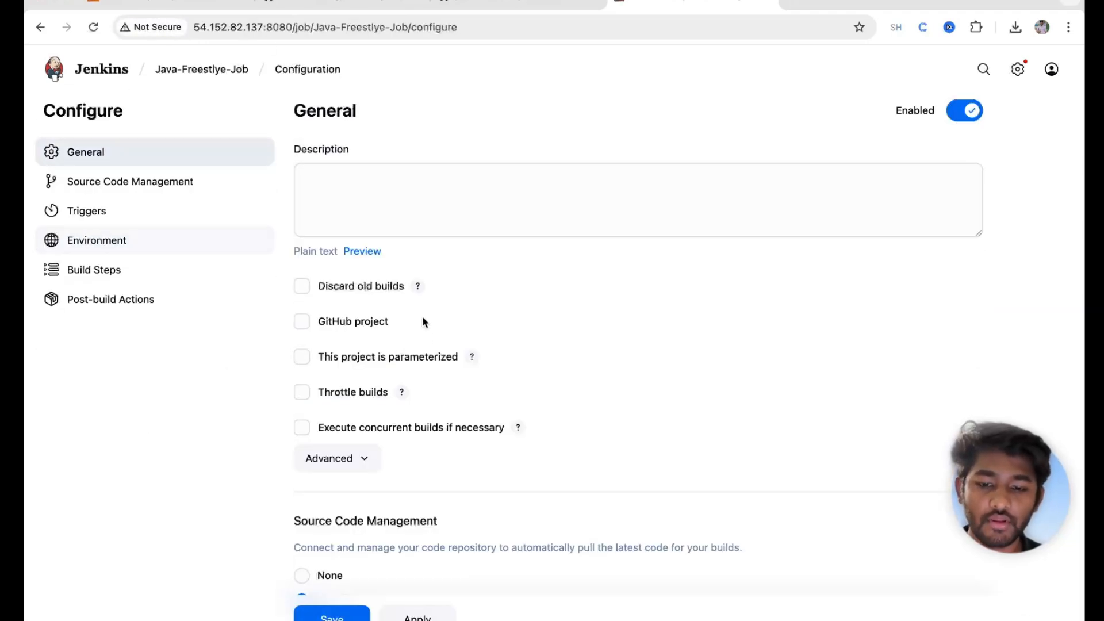
{"action": "scroll", "coordinate": [457, 380], "scroll_direction": "down", "scroll_amount": 6}
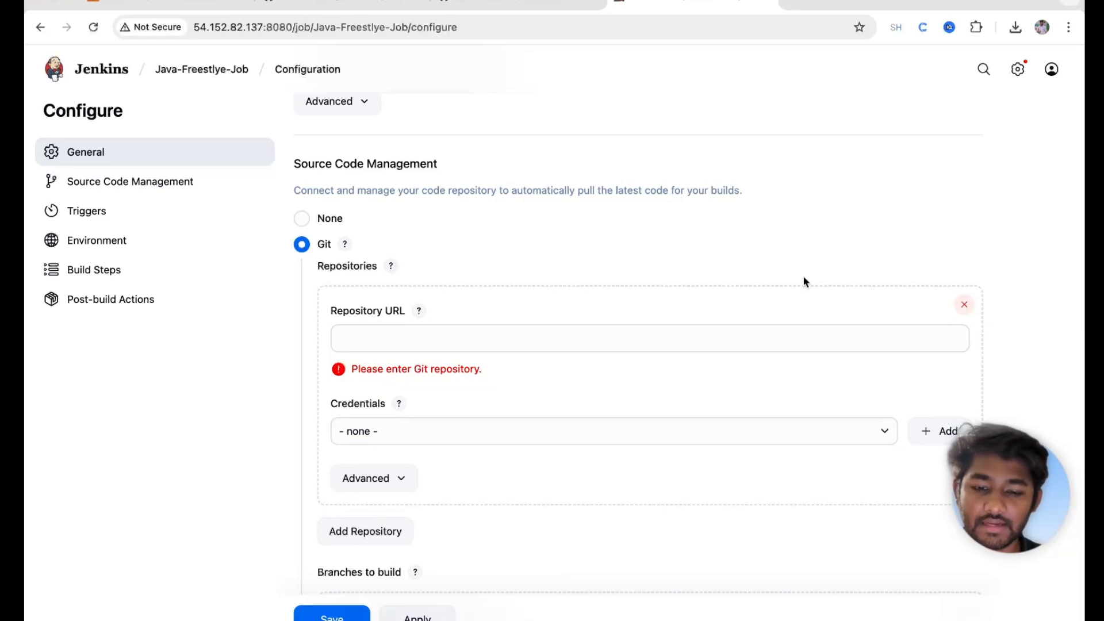
Step: Select the Java-Learning repository URL from the GitHub address bar
{"action": "left_click", "coordinate": [374, 8]}
{"action": "left_click_drag", "start_coordinate": [353, 27], "coordinate": [139, 27]}
{"action": "key", "text": "ctrl+c"}
{"action": "left_click", "coordinate": [166, 2]}
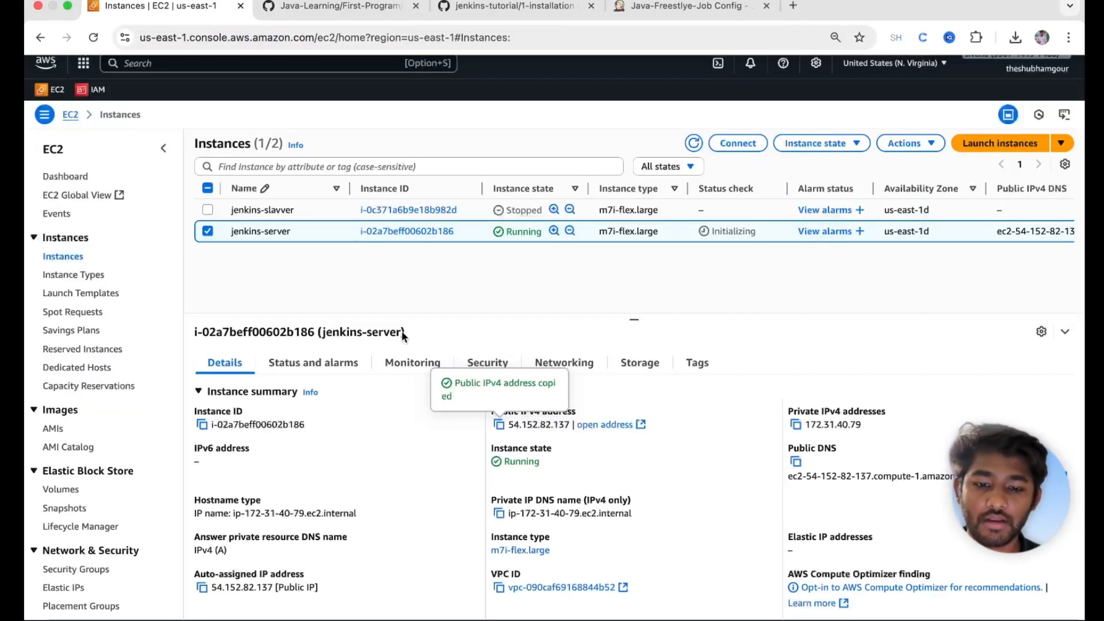
Step: Paste the Java-Learning GitHub URL into Repository URL and check the Branches to build setting
{"action": "left_click", "coordinate": [690, 3]}
{"action": "left_click", "coordinate": [333, 341]}
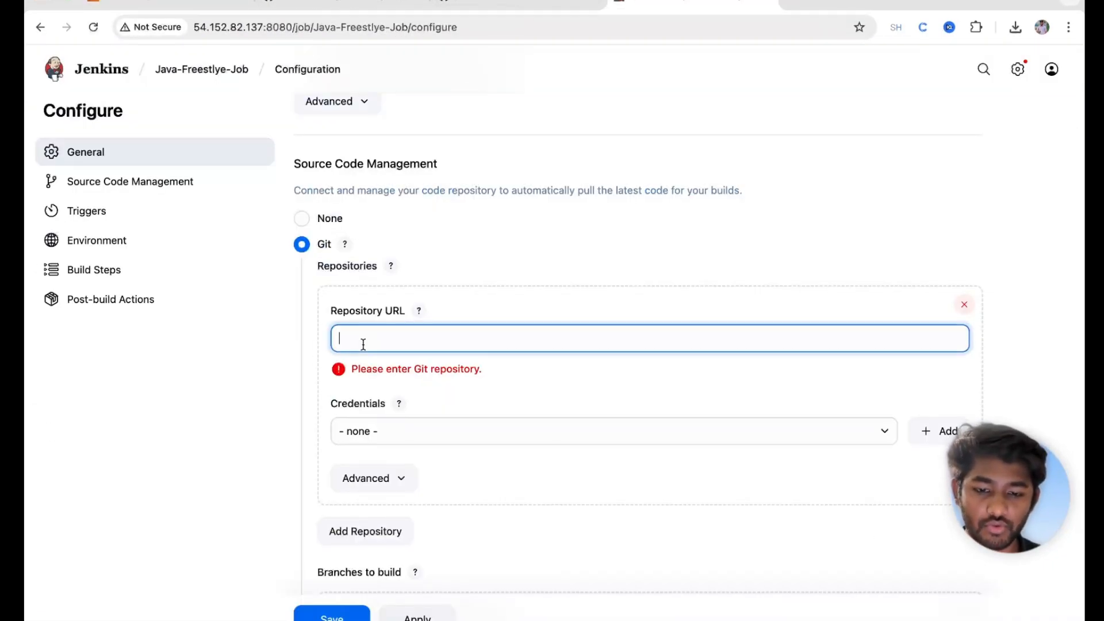
{"action": "key", "text": "ctrl+v"}
{"action": "left_click", "coordinate": [582, 252]}
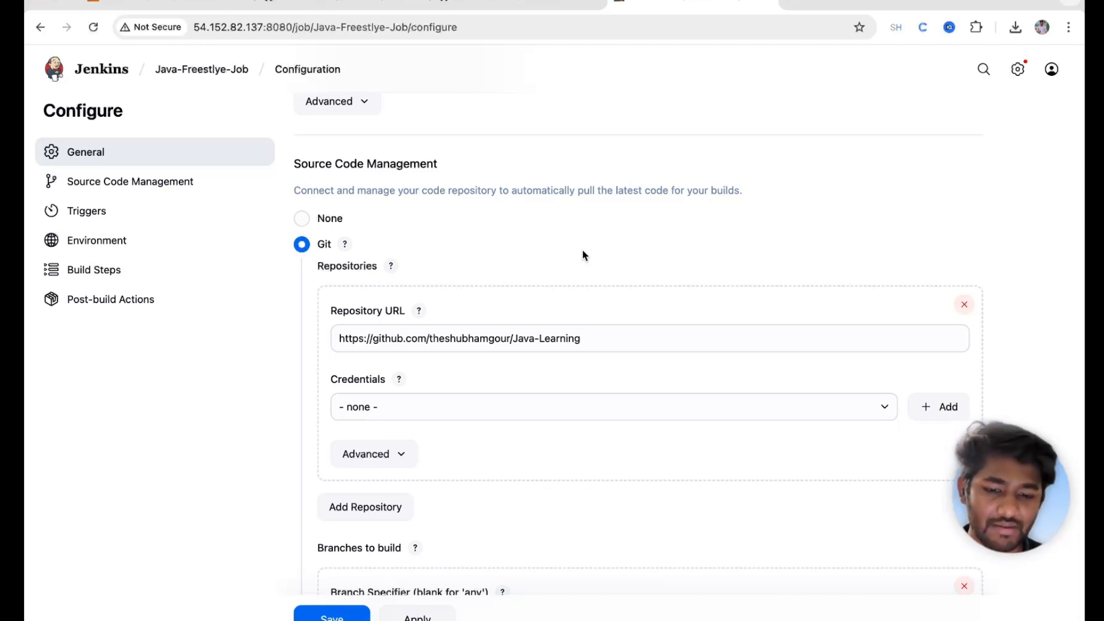
{"action": "scroll", "coordinate": [584, 394], "scroll_direction": "down", "scroll_amount": 5}
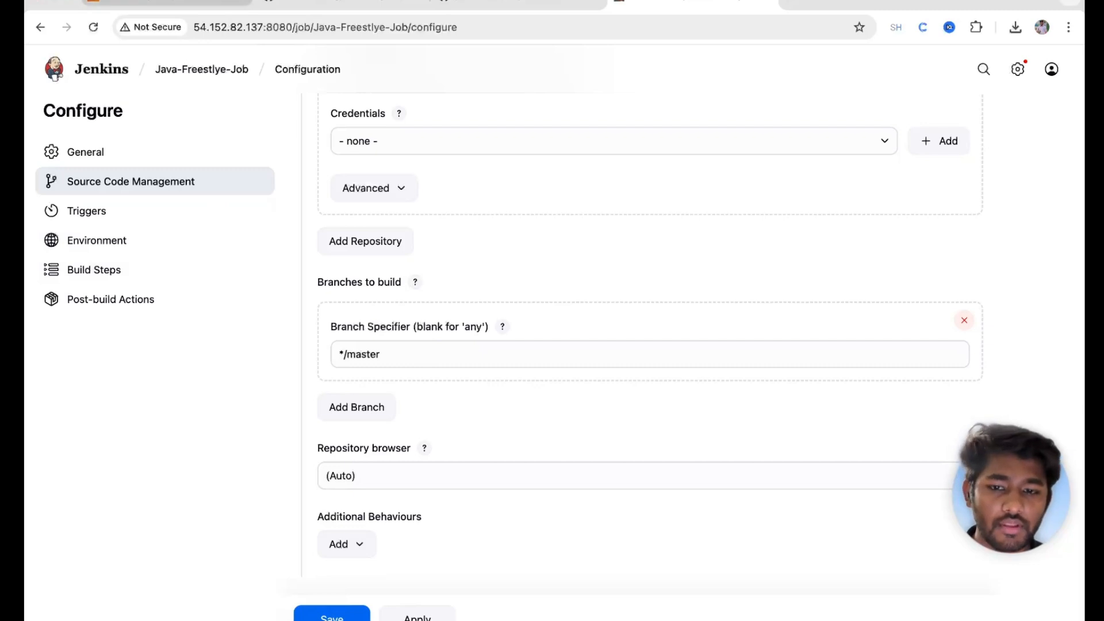
{"action": "left_click", "coordinate": [345, 12]}
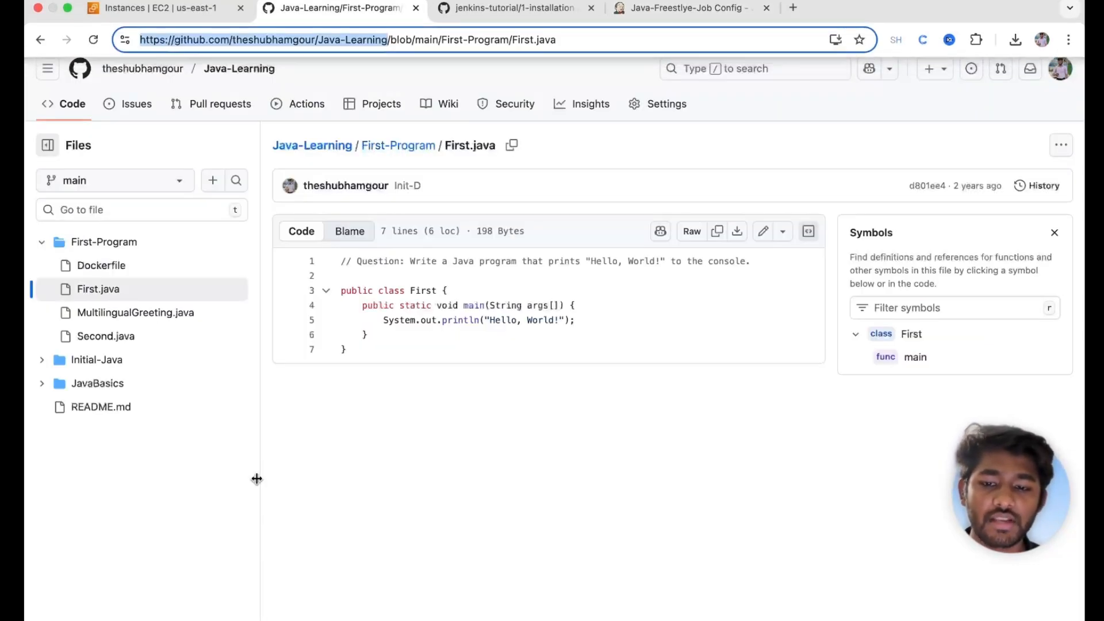
Step: Confirm the GitHub branch is main and change Branch Specifier from */master to */main
{"action": "left_click", "coordinate": [450, 510]}
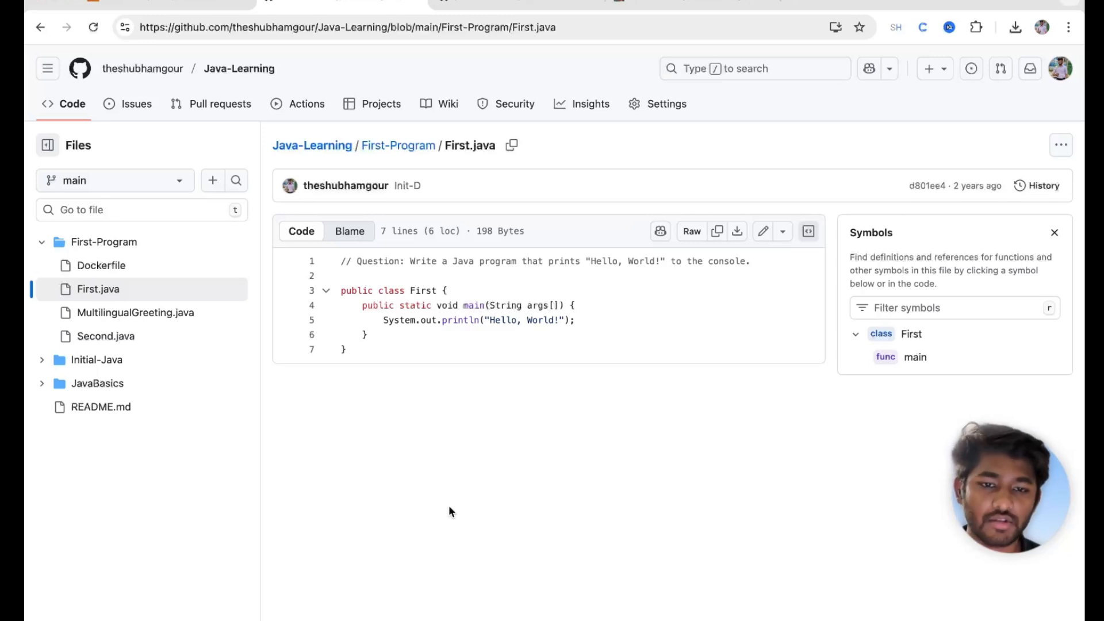
{"action": "left_click", "coordinate": [76, 190]}
{"action": "left_click", "coordinate": [75, 188]}
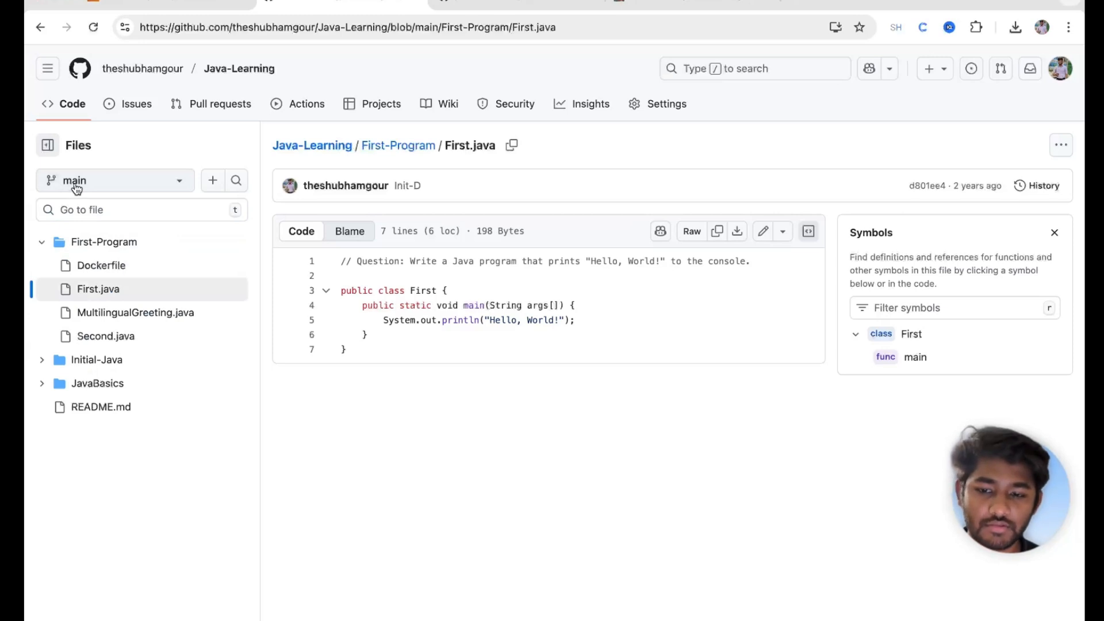
{"action": "left_click", "coordinate": [626, 7]}
{"action": "left_click", "coordinate": [406, 353]}
{"action": "key", "text": "BackSpace"}
{"action": "key", "text": "BackSpace"}
{"action": "key", "text": "BackSpace"}
{"action": "key", "text": "BackSpace"}
{"action": "type", "text": "in"}
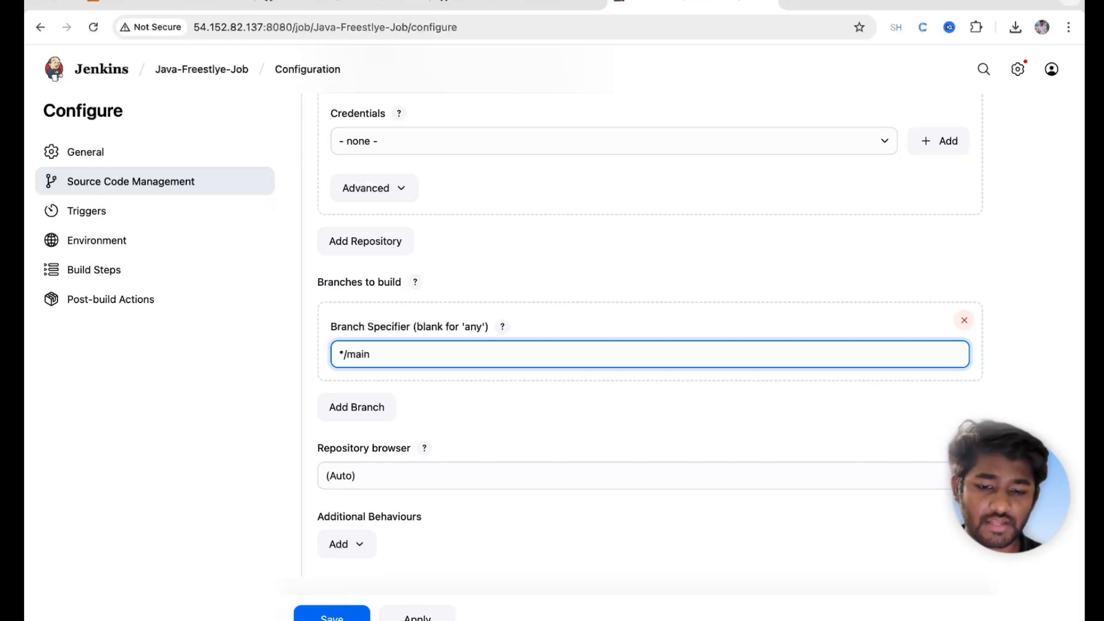
Step: Add an Execute shell build step that runs pwd
{"action": "left_click", "coordinate": [347, 7]}
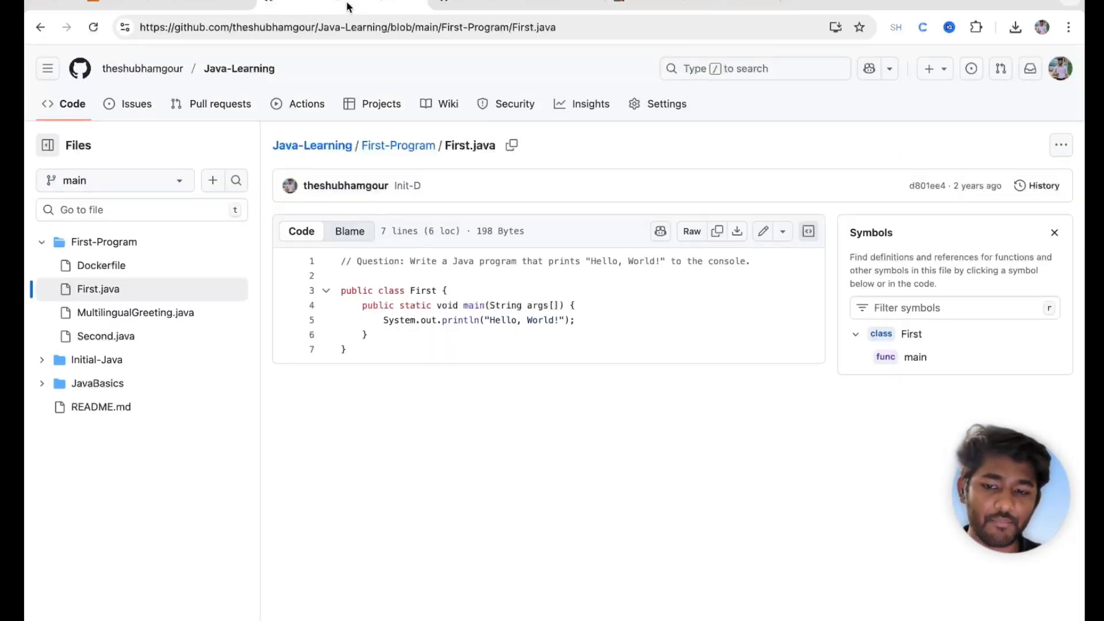
{"action": "left_click", "coordinate": [659, 5]}
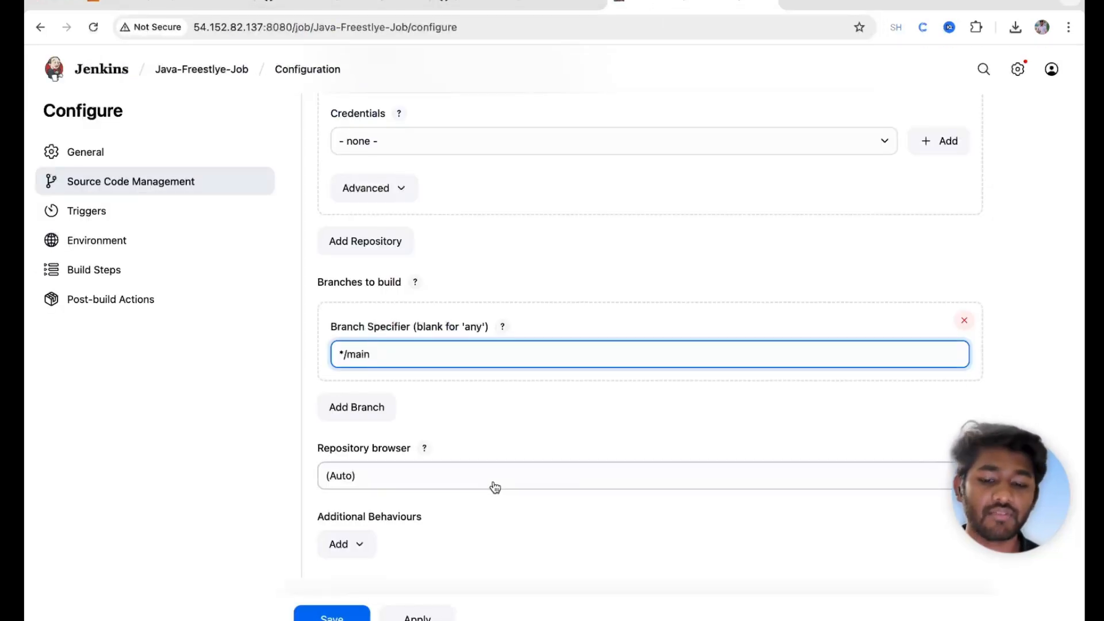
{"action": "scroll", "coordinate": [495, 488], "scroll_direction": "down", "scroll_amount": 10}
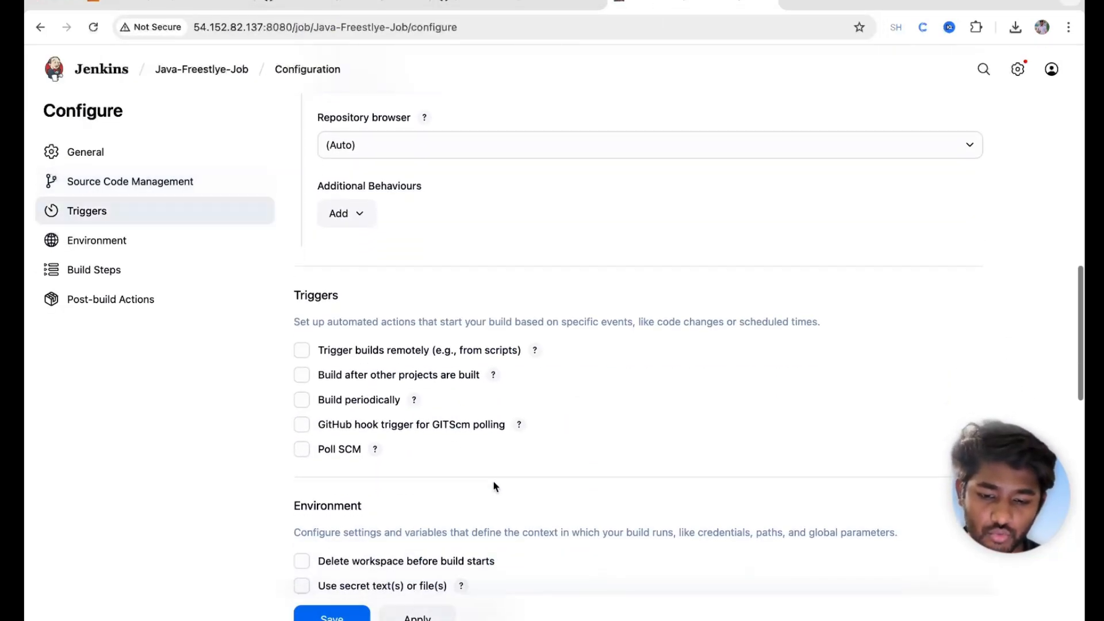
{"action": "scroll", "coordinate": [494, 487], "scroll_direction": "down", "scroll_amount": 3}
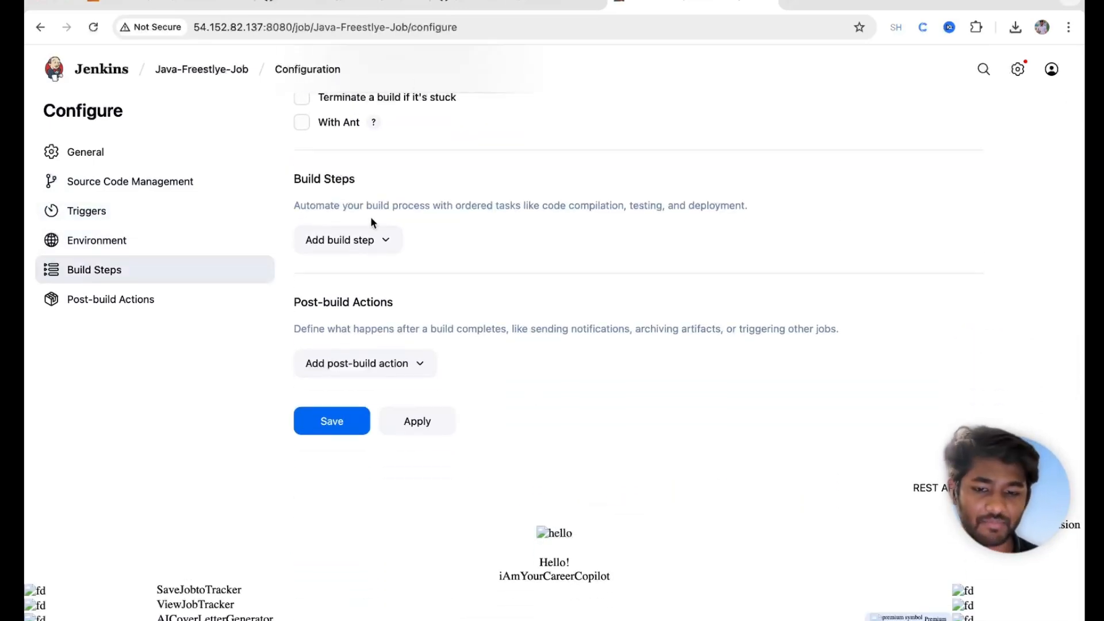
{"action": "left_click", "coordinate": [353, 241]}
{"action": "left_click", "coordinate": [337, 319]}
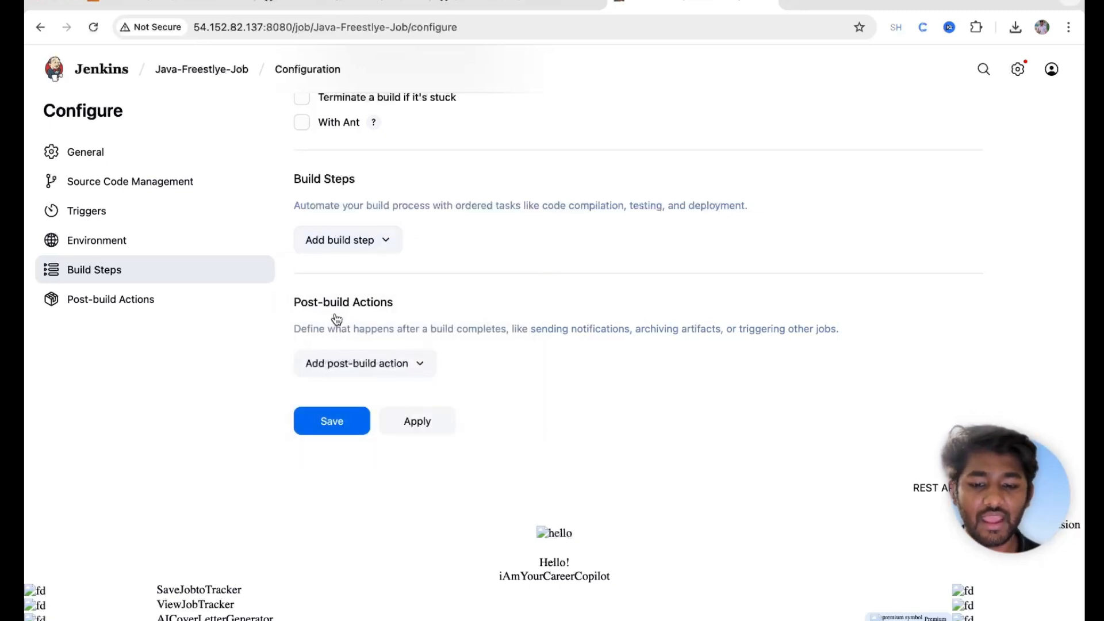
{"action": "left_click", "coordinate": [335, 314]}
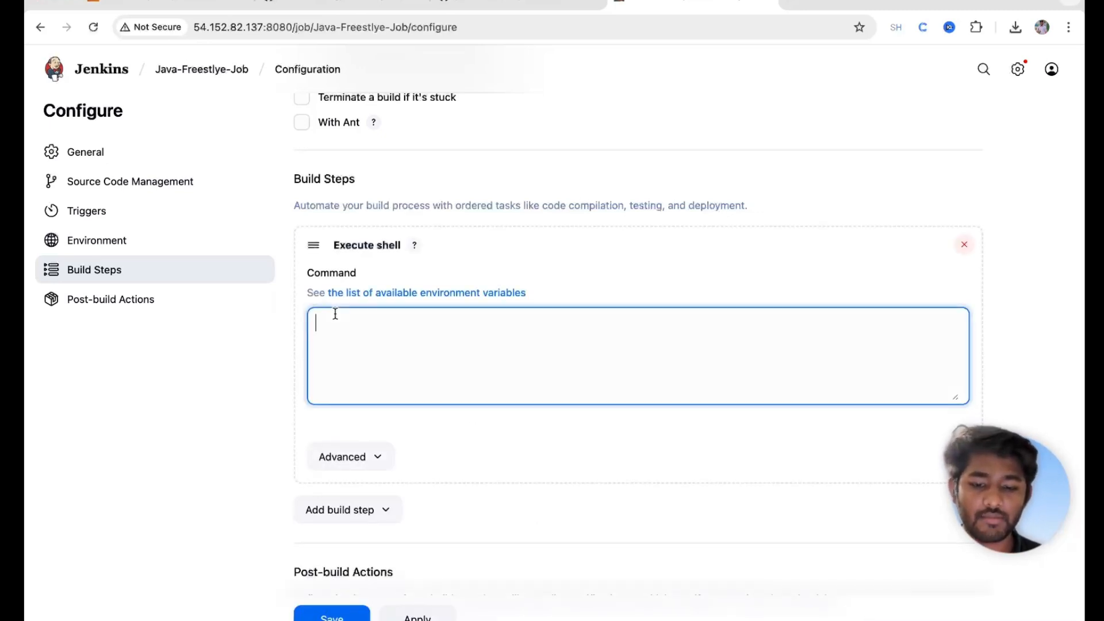
{"action": "type", "text": "pwd"}
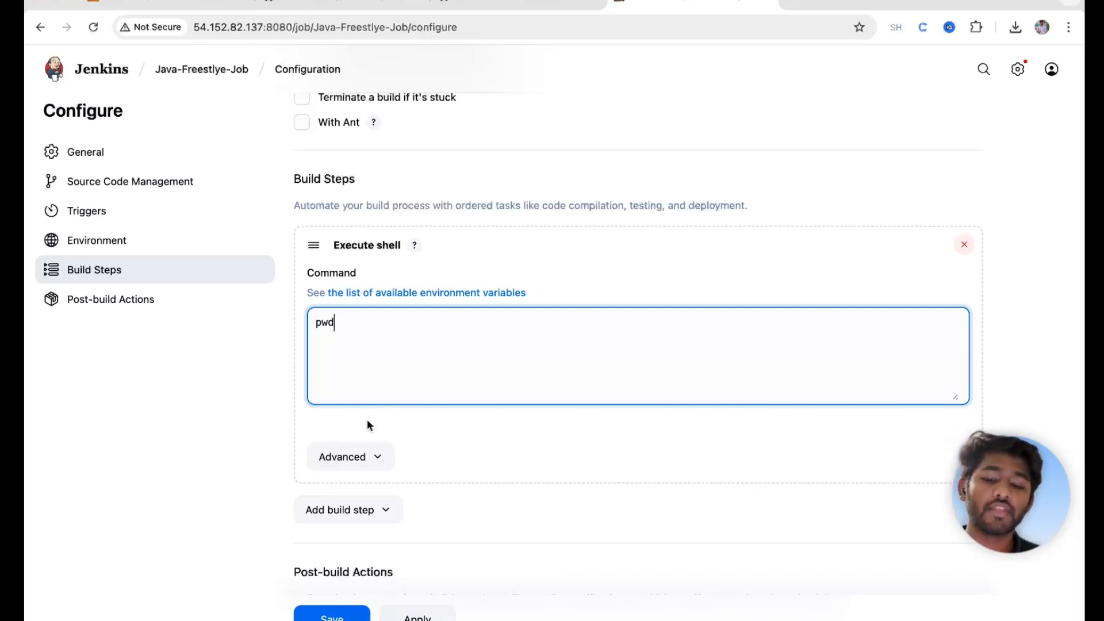
Step: Insert an echo "Printing the current working directory" line above pwd and apply
{"action": "key", "text": "Up"}
{"action": "key", "text": "Return"}
{"action": "key", "text": "Up"}
{"action": "type", "text": "echo "}
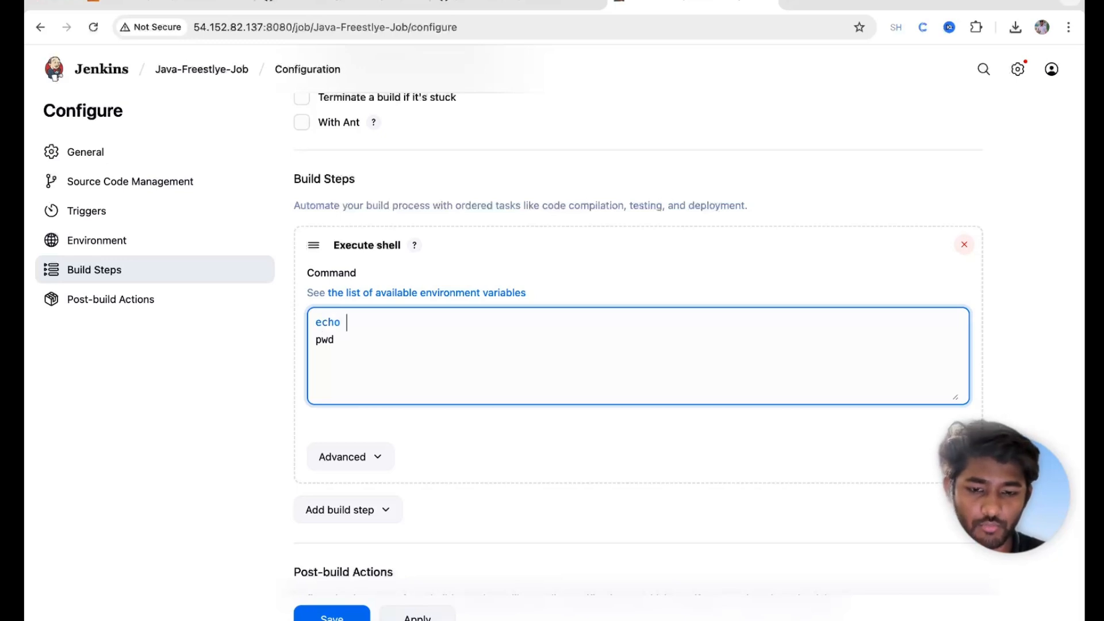
{"action": "type", "text": "\"\"Printing"}
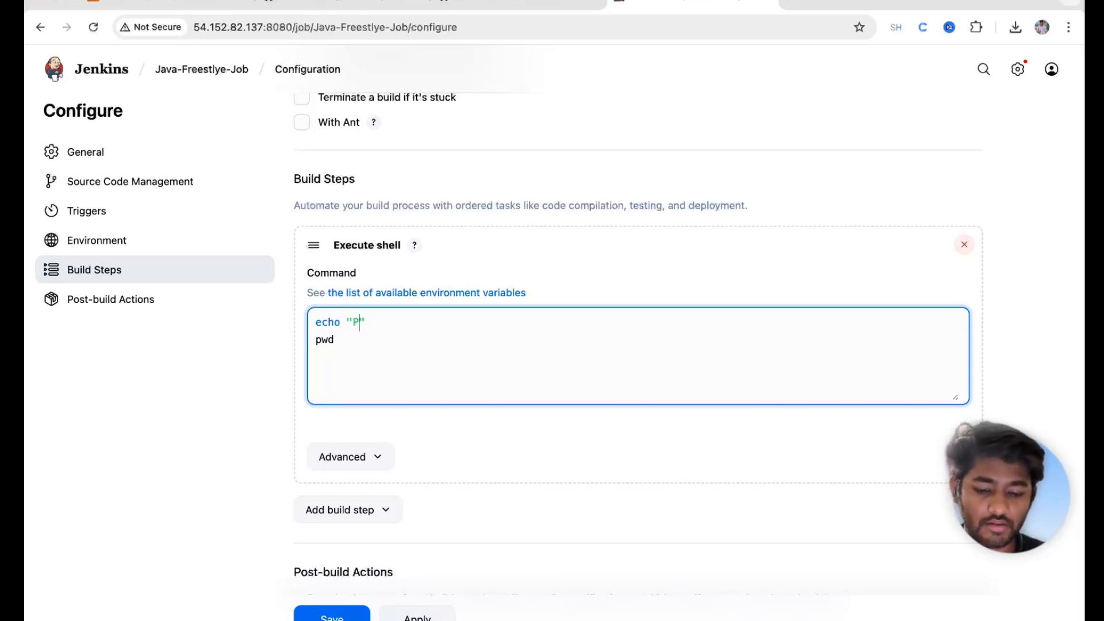
{"action": "type", "text": " the "}
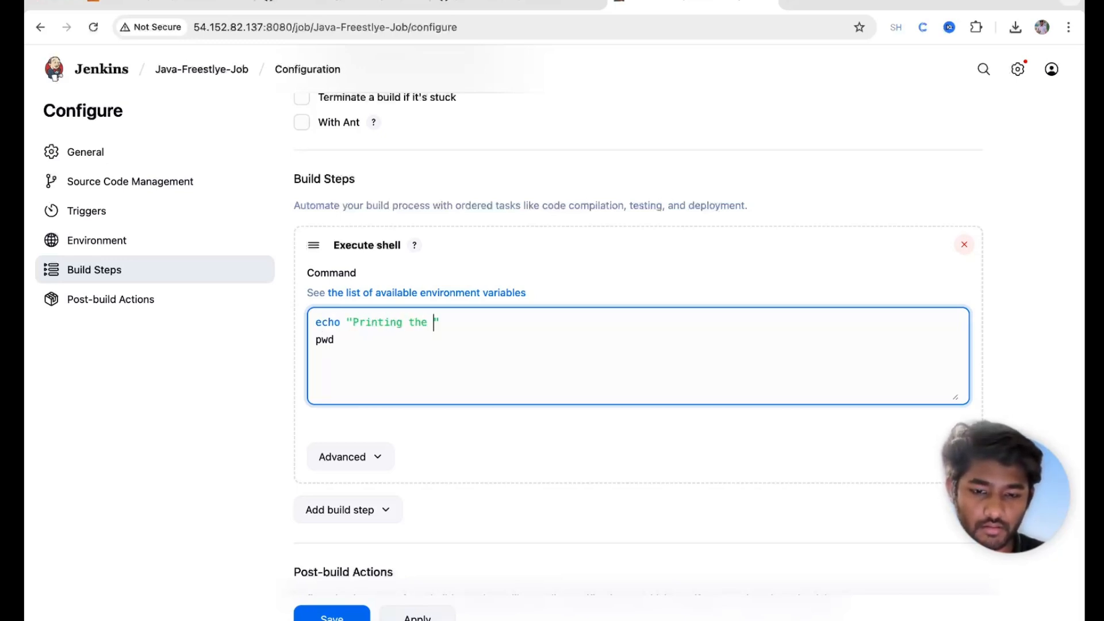
{"action": "type", "text": "current wor"}
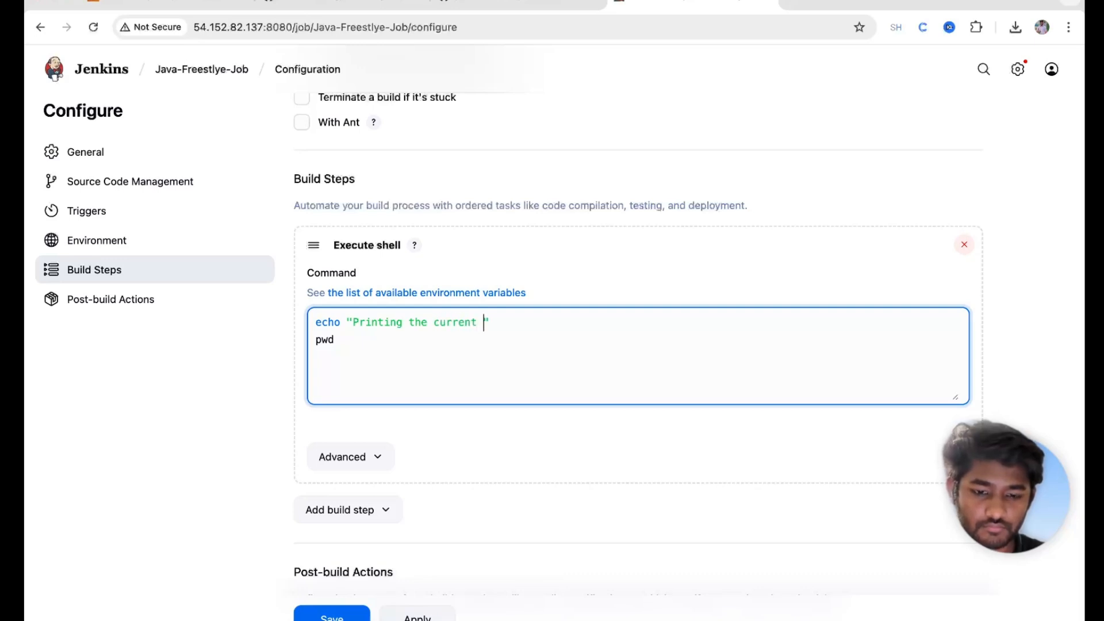
{"action": "type", "text": "king dire"}
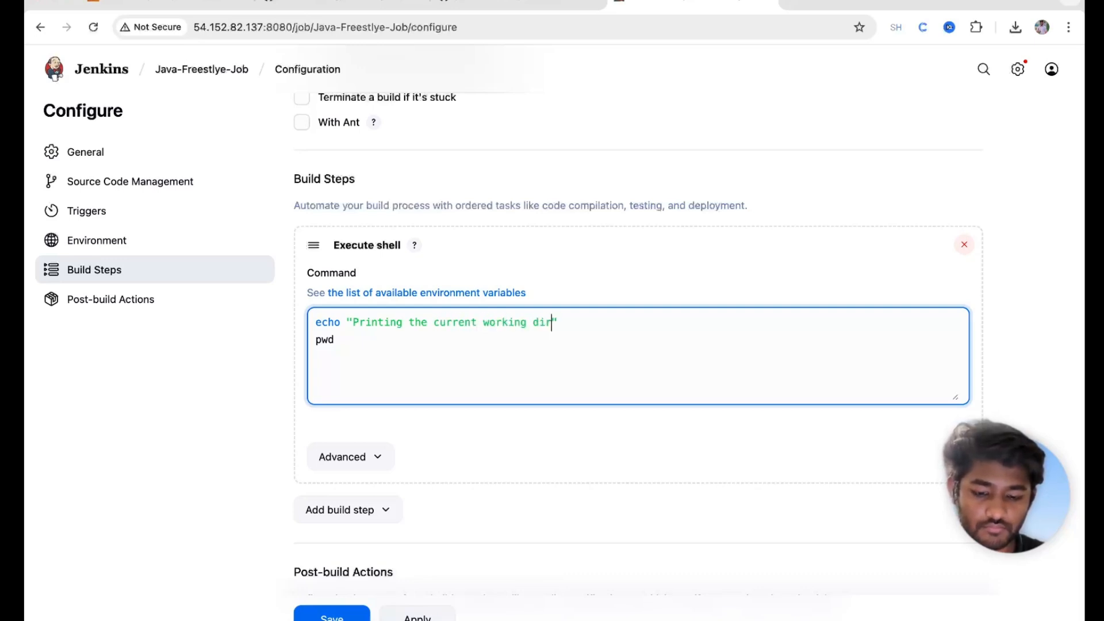
{"action": "type", "text": "ctory"}
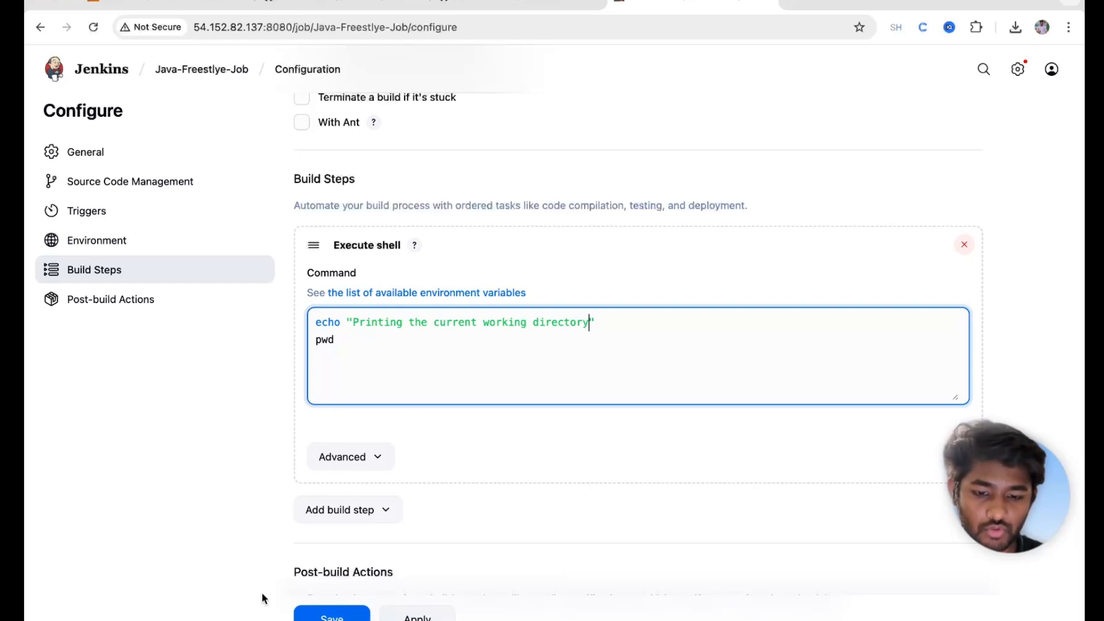
{"action": "left_click", "coordinate": [441, 616]}
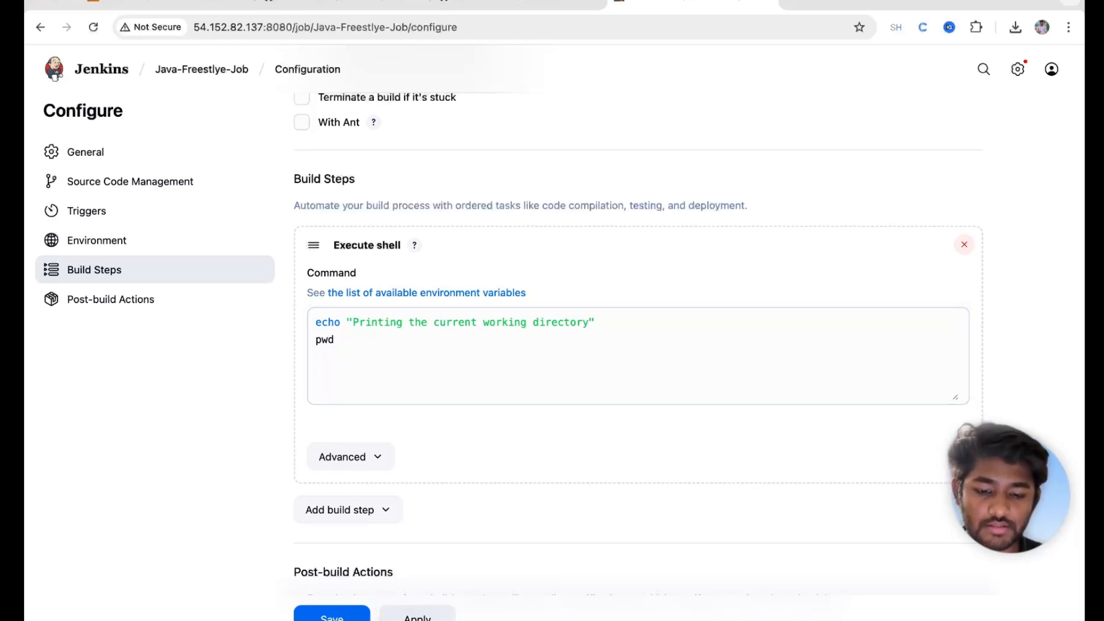
Step: Save the configuration, run build #1, and open its console output
{"action": "left_click", "coordinate": [363, 611]}
{"action": "left_click", "coordinate": [97, 198]}
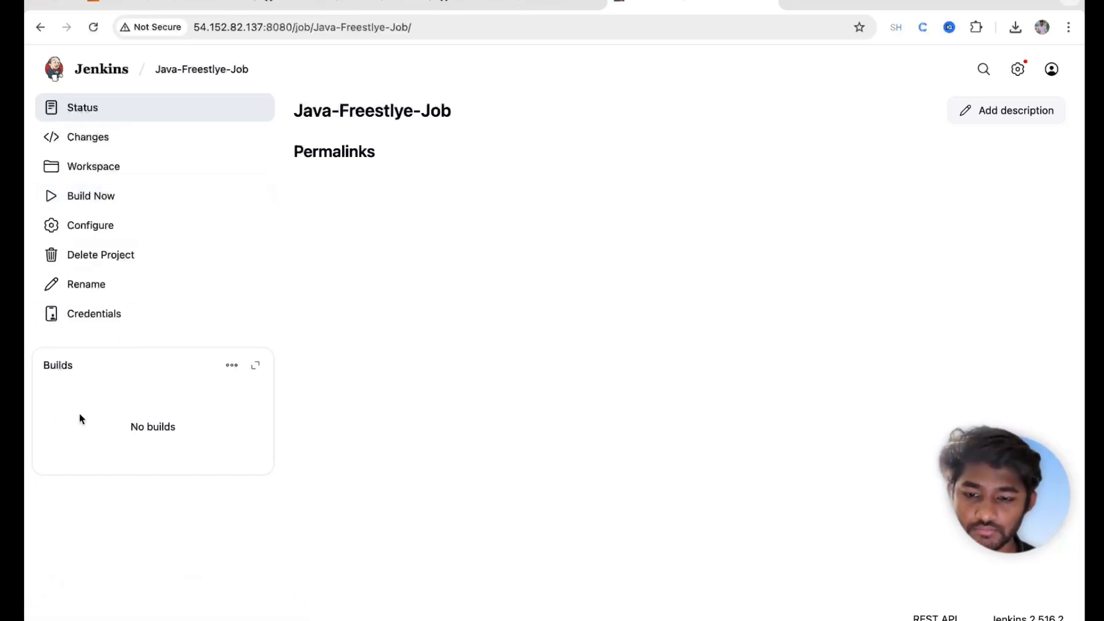
{"action": "left_click", "coordinate": [50, 422]}
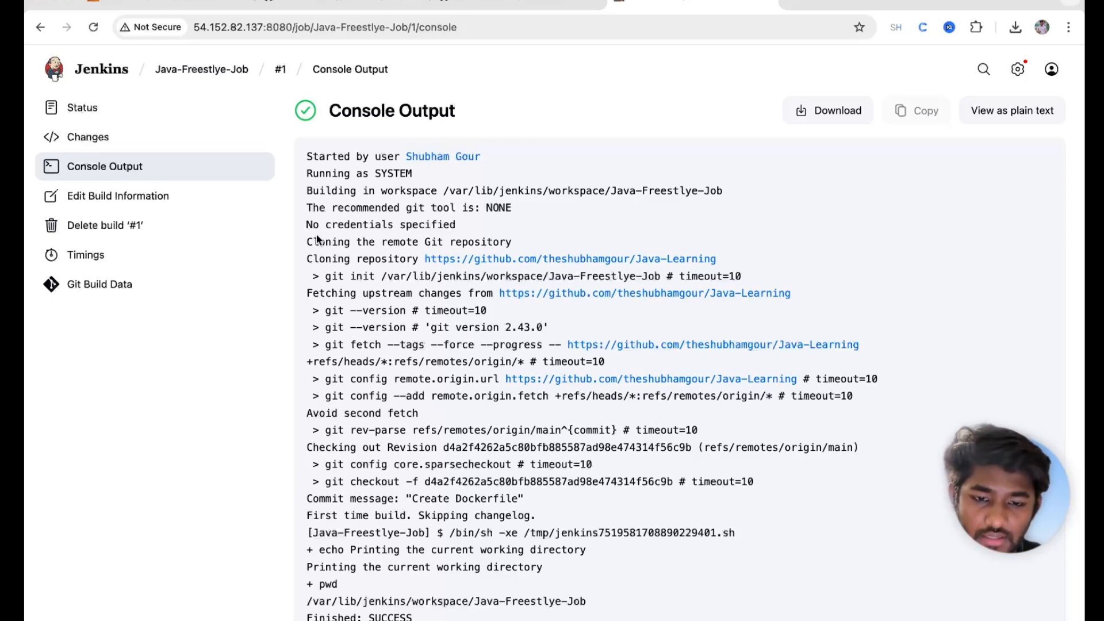
Step: Review build #1's log: the clone from main, the echo line and the printed workspace path
{"action": "left_click_drag", "start_coordinate": [301, 244], "coordinate": [717, 261]}
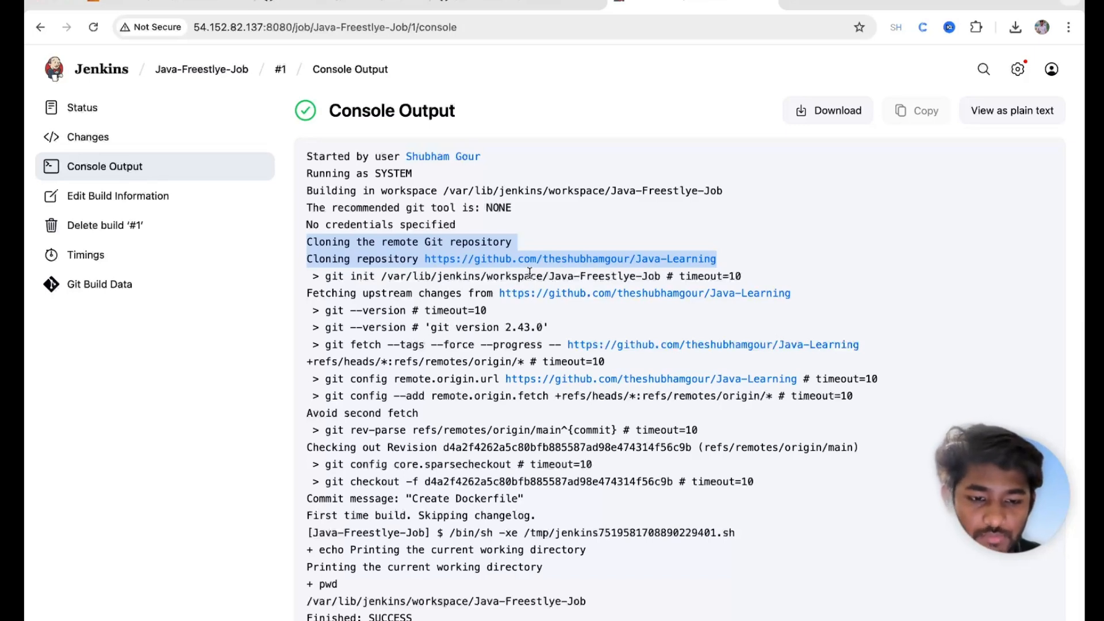
{"action": "scroll", "coordinate": [492, 295], "scroll_direction": "down", "scroll_amount": 1}
{"action": "left_click_drag", "start_coordinate": [548, 246], "coordinate": [660, 245]}
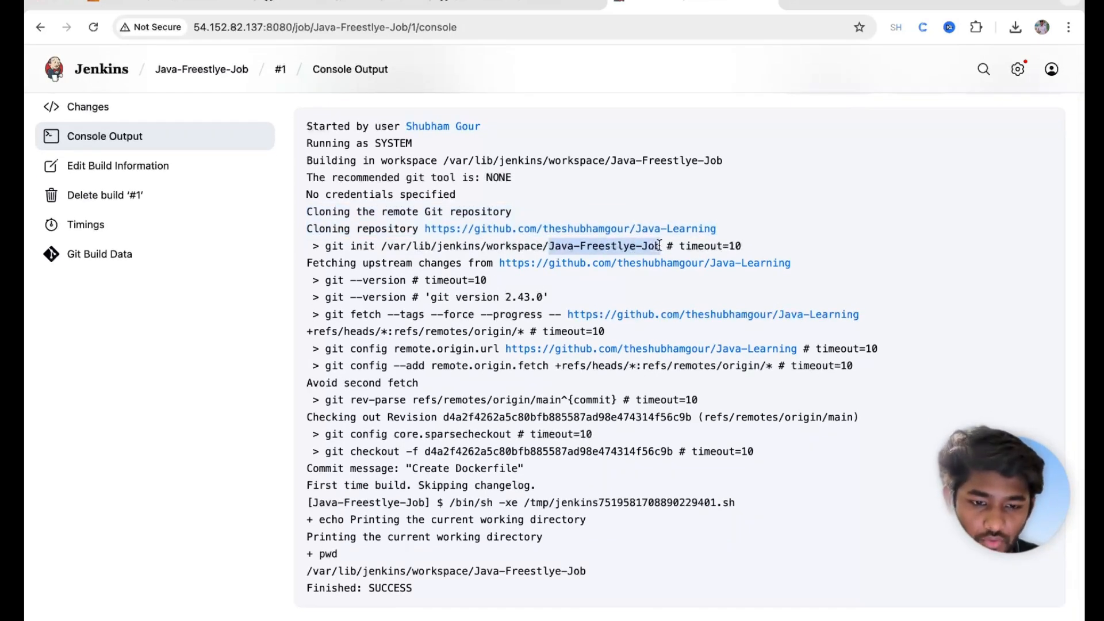
{"action": "scroll", "coordinate": [658, 244], "scroll_direction": "down", "scroll_amount": 2}
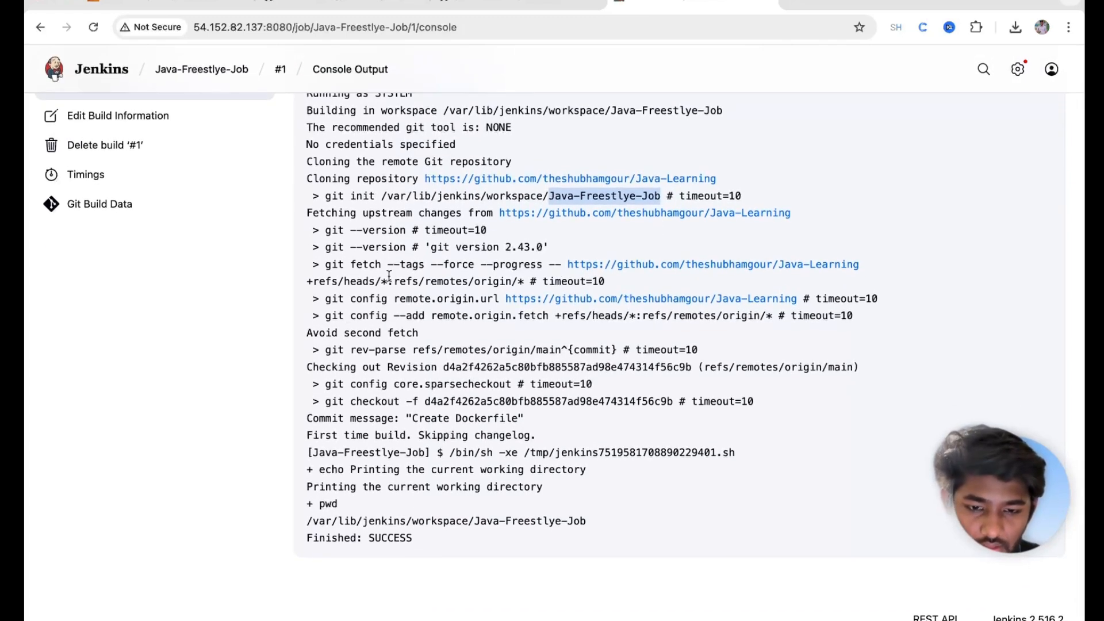
{"action": "left_click_drag", "start_coordinate": [325, 298], "coordinate": [880, 328]}
{"action": "left_click", "coordinate": [359, 525]}
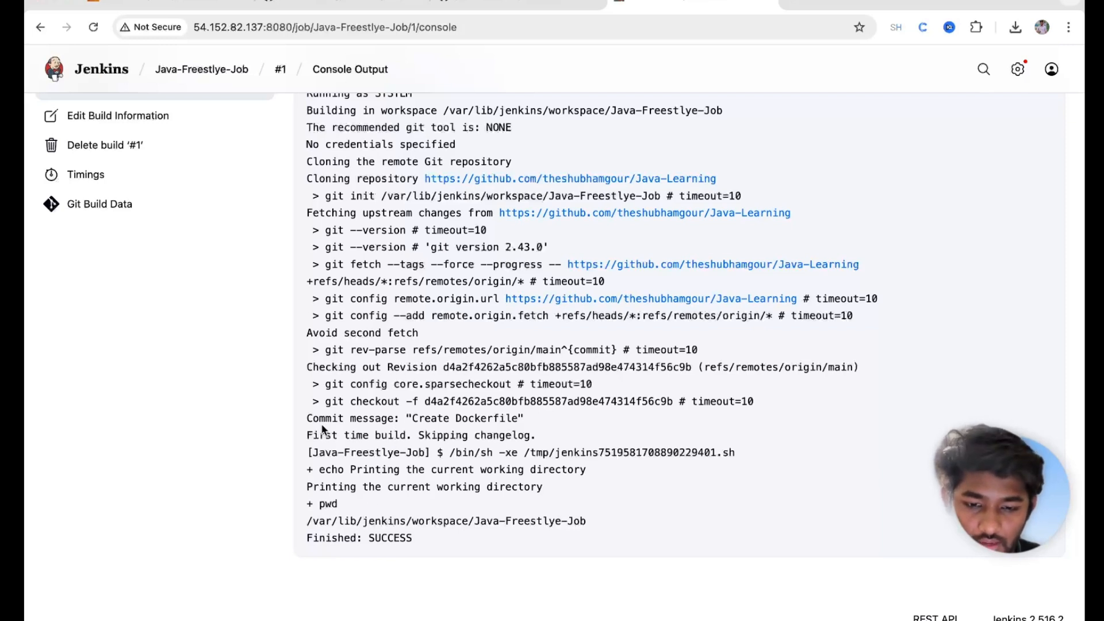
{"action": "left_click_drag", "start_coordinate": [306, 418], "coordinate": [545, 418]}
{"action": "left_click", "coordinate": [545, 418]}
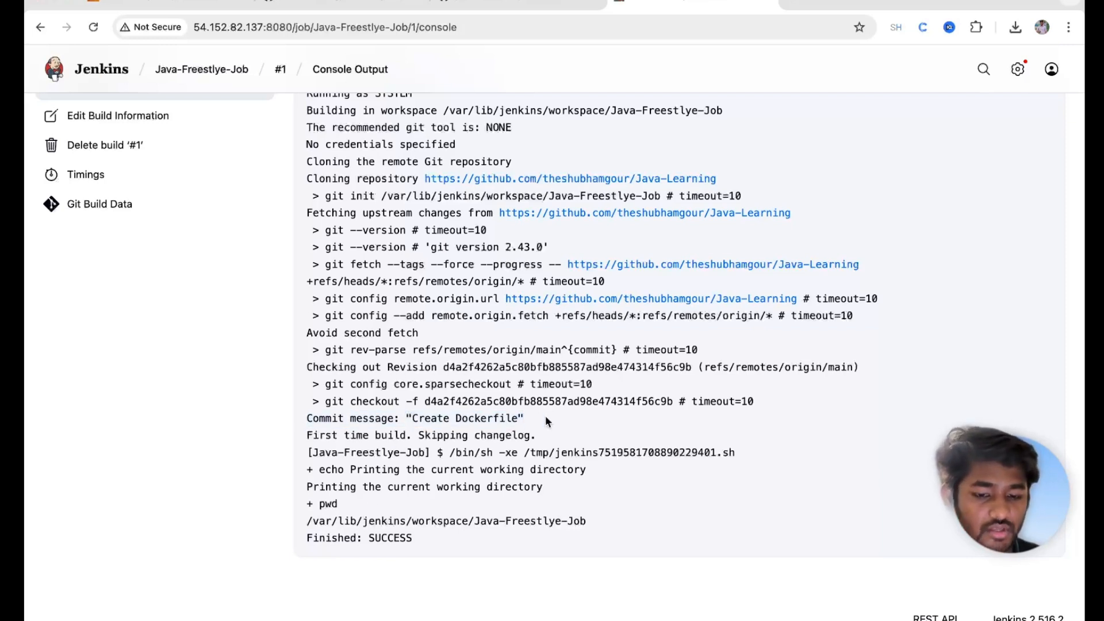
{"action": "left_click_drag", "start_coordinate": [322, 469], "coordinate": [552, 469]}
{"action": "double_click", "coordinate": [552, 469]}
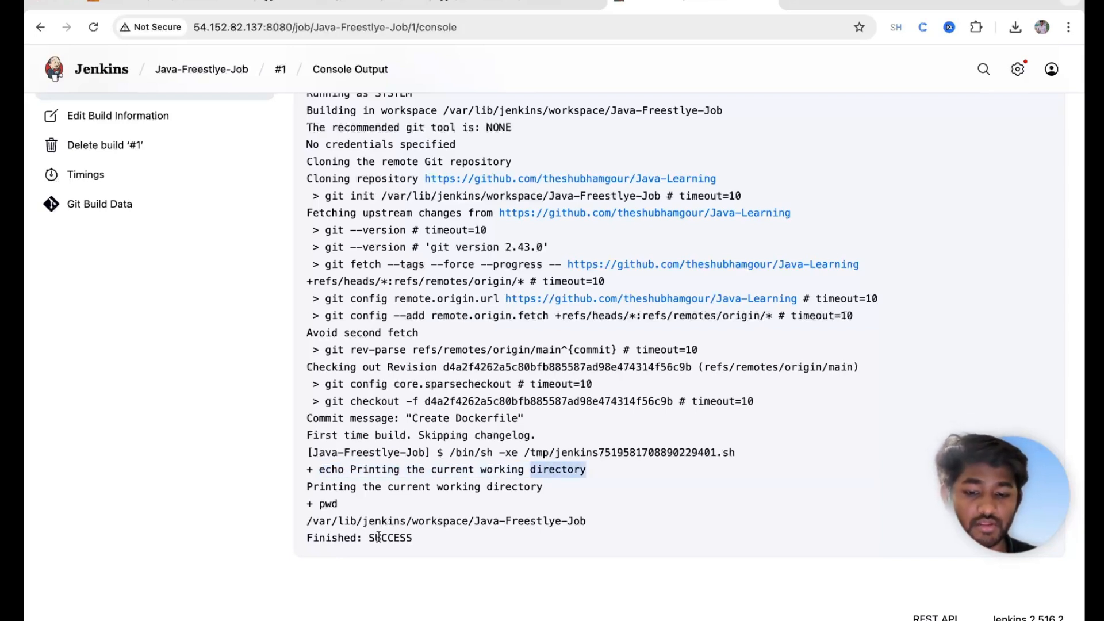
{"action": "left_click_drag", "start_coordinate": [306, 520], "coordinate": [570, 521]}
{"action": "left_click", "coordinate": [653, 526]}
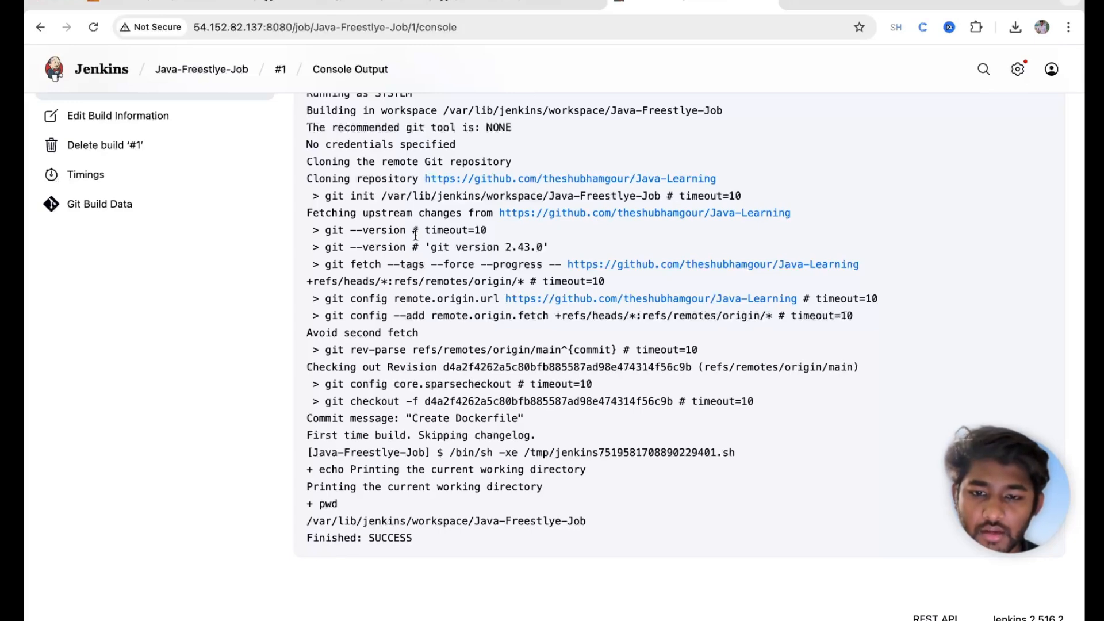
{"action": "scroll", "coordinate": [559, 354], "scroll_direction": "up", "scroll_amount": 3}
{"action": "left_click", "coordinate": [212, 76]}
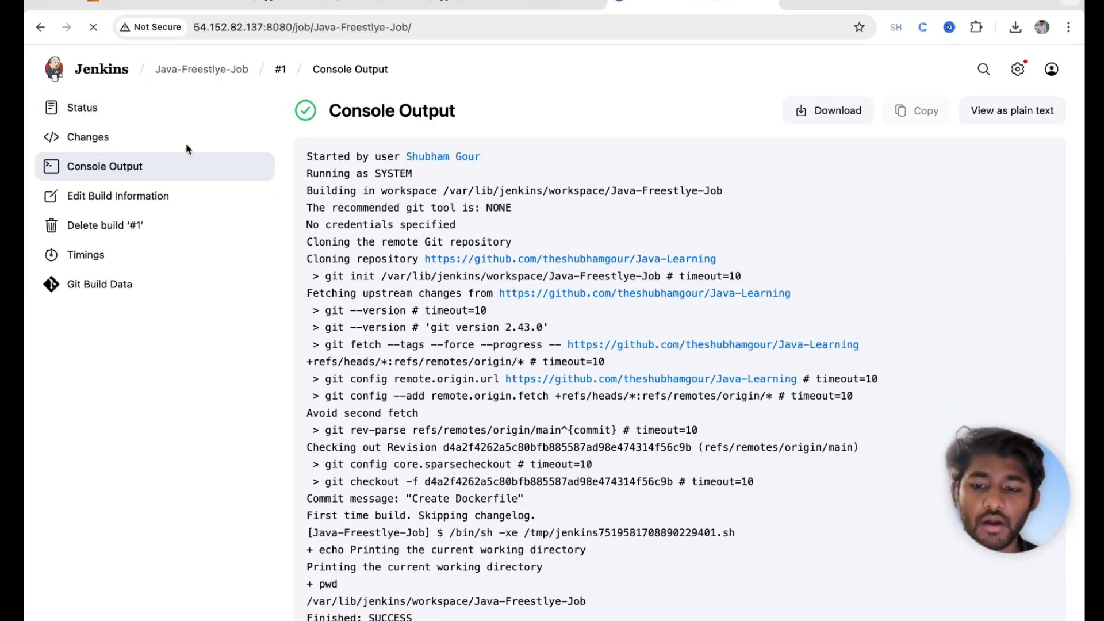
Step: Copy First.java's path from GitHub and return to the Jenkins job configuration
{"action": "left_click", "coordinate": [91, 226]}
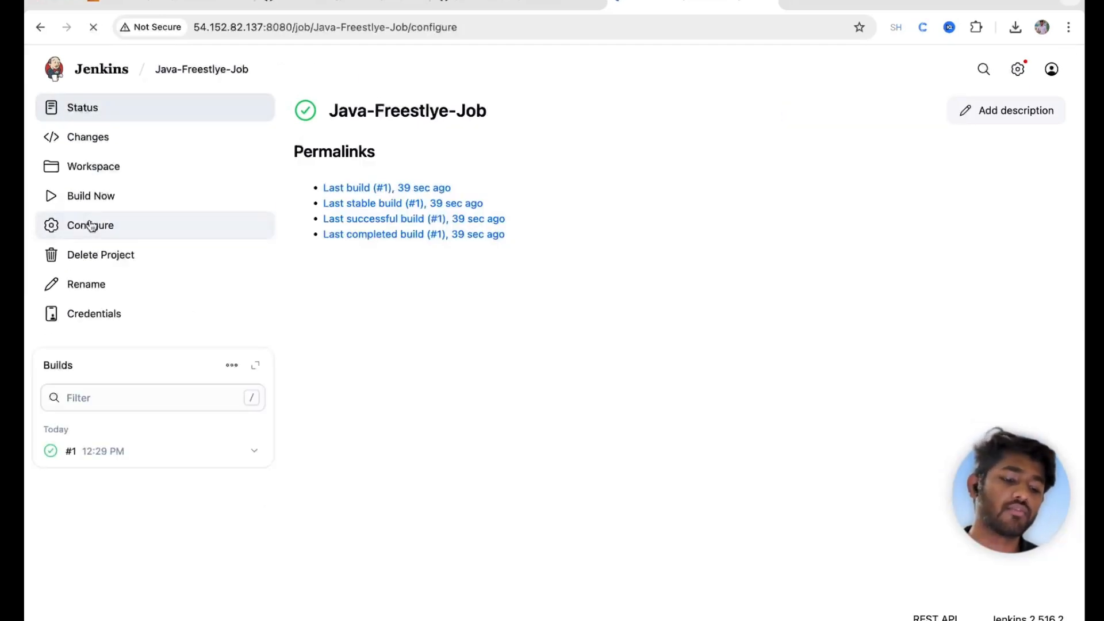
{"action": "left_click", "coordinate": [333, 6]}
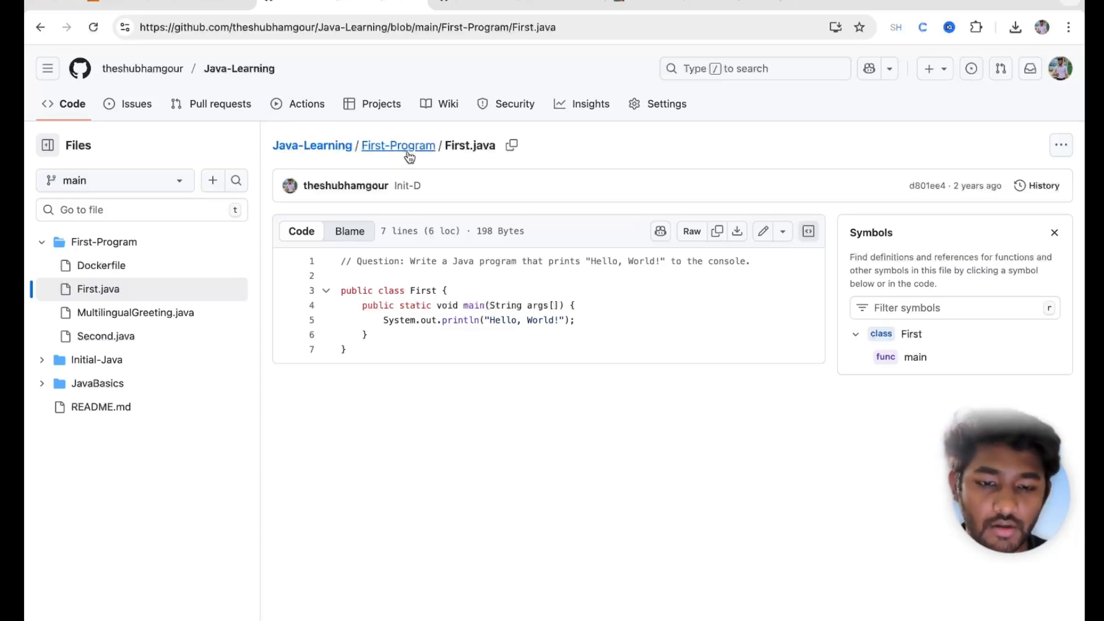
{"action": "left_click", "coordinate": [511, 145]}
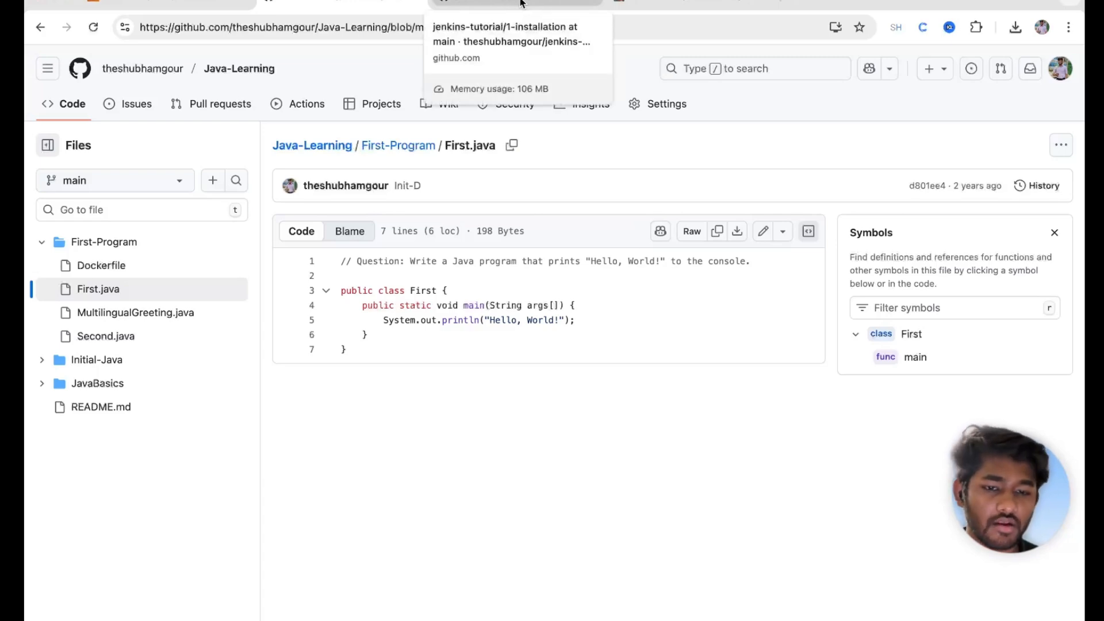
{"action": "left_click", "coordinate": [634, 7]}
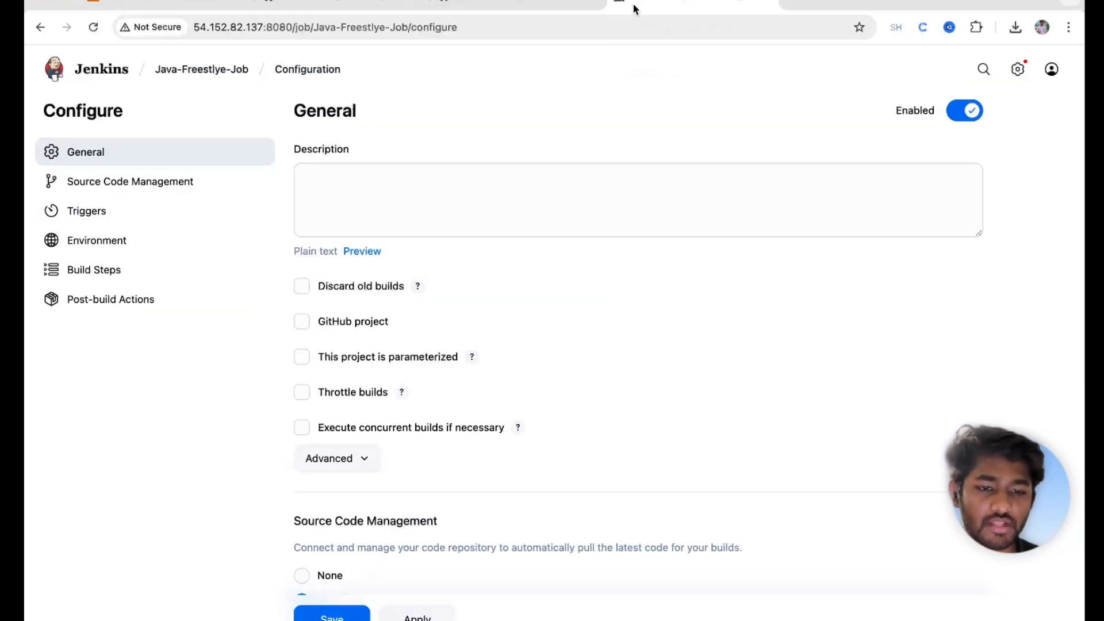
Step: After pwd, add an echo "Change the directory" line and a cd into First.java's folder
{"action": "left_click", "coordinate": [84, 269]}
{"action": "left_click", "coordinate": [353, 280]}
{"action": "key", "text": "Return"}
{"action": "key", "text": "Return"}
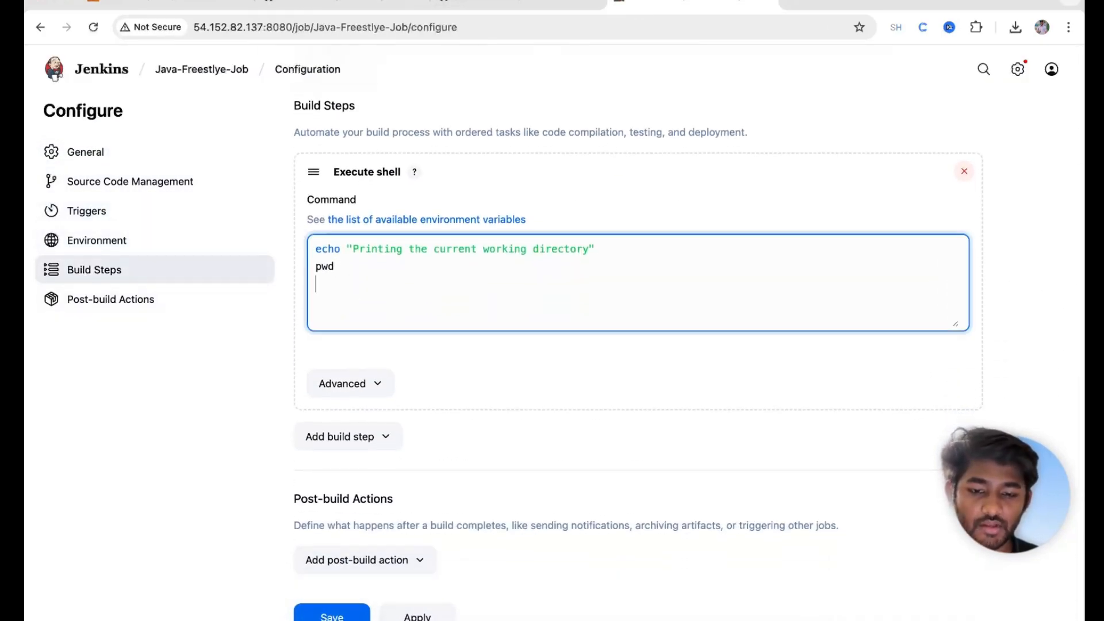
{"action": "type", "text": "echo \"\""}
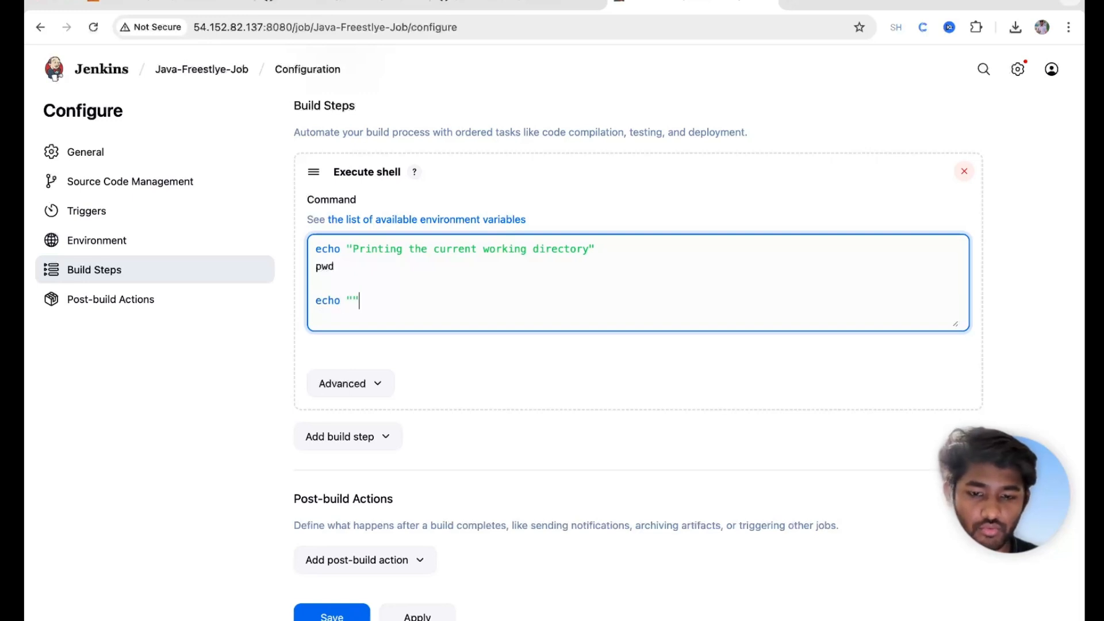
{"action": "type", "text": "Change the dir"}
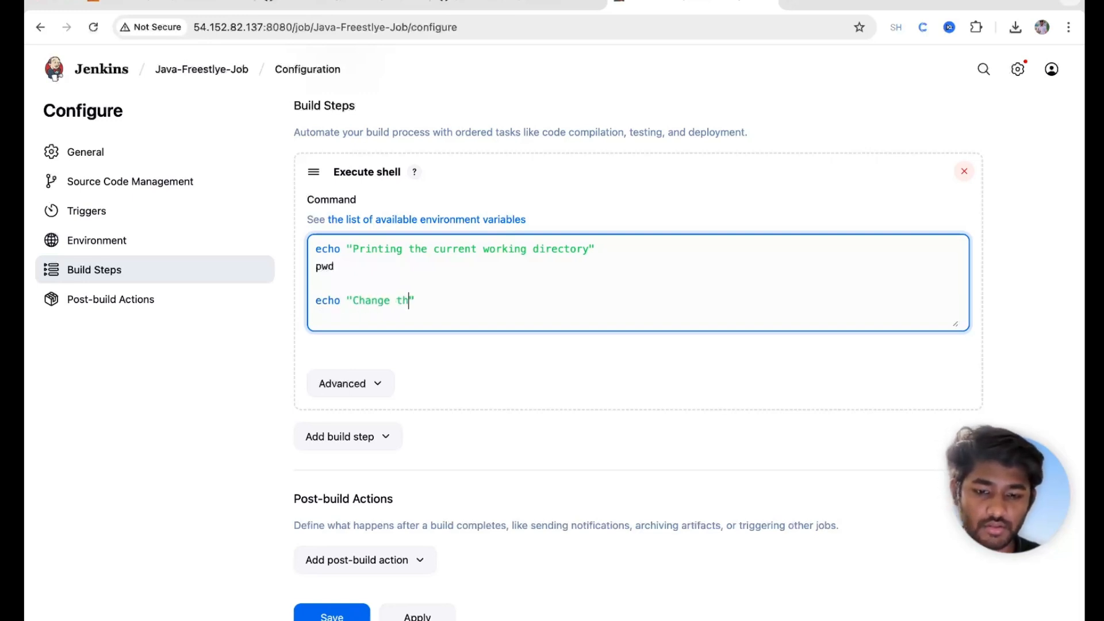
{"action": "type", "text": "ecto"}
{"action": "key", "text": "BackSpace"}
{"action": "key", "text": "BackSpace"}
{"action": "type", "text": "tory"}
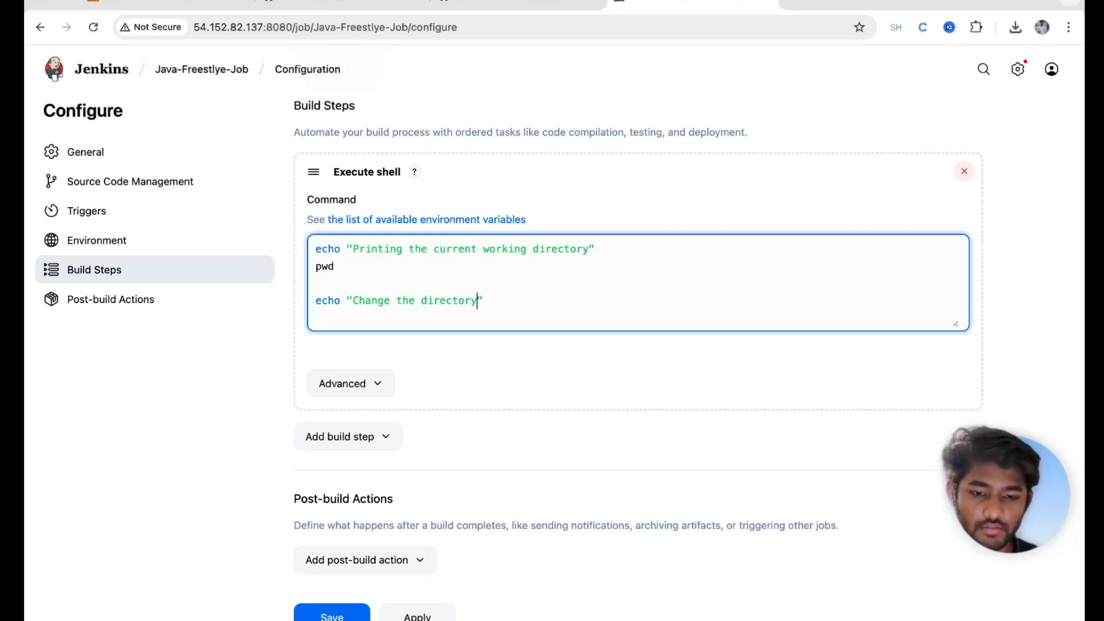
{"action": "key", "text": "Return"}
{"action": "type", "text": "cd"}
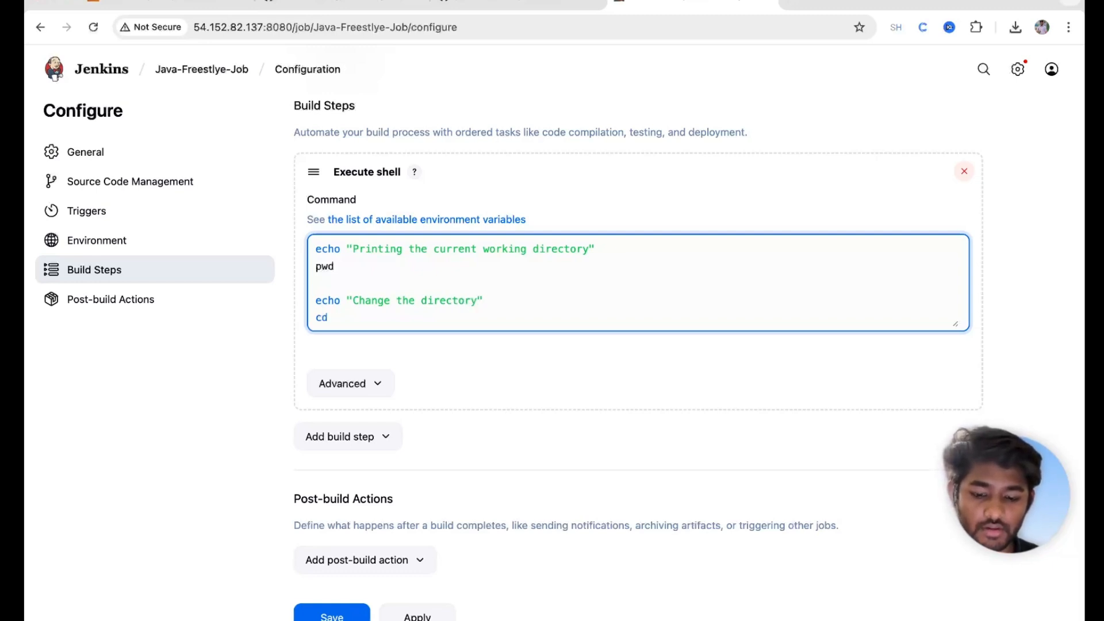
{"action": "type", "text": "First-Program/First.java"}
{"action": "key", "text": "BackSpace"}
{"action": "key", "text": "BackSpace"}
{"action": "key", "text": "BackSpace"}
{"action": "key", "text": "BackSpace"}
{"action": "key", "text": "BackSpace"}
{"action": "key", "text": "BackSpace"}
{"action": "key", "text": "BackSpace"}
{"action": "key", "text": "BackSpace"}
{"action": "key", "text": "BackSpace"}
{"action": "key", "text": "BackSpace"}
{"action": "key", "text": "BackSpace"}
{"action": "type", "text": "/"}
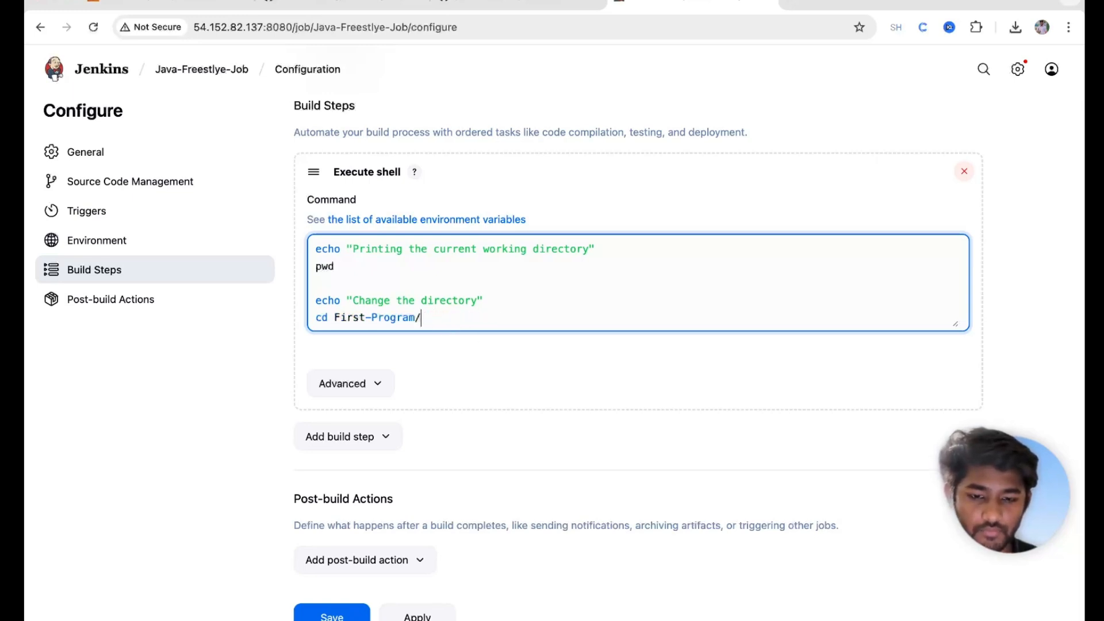
Step: Add an echo "Compiling the Java File" line followed by javac First.java
{"action": "key", "text": "Return"}
{"action": "key", "text": "Return"}
{"action": "type", "text": "echo \"\""}
{"action": "key", "text": "Left"}
{"action": "type", "text": "Compiling the Java Filr"}
{"action": "key", "text": "Right"}
{"action": "key", "text": "Left"}
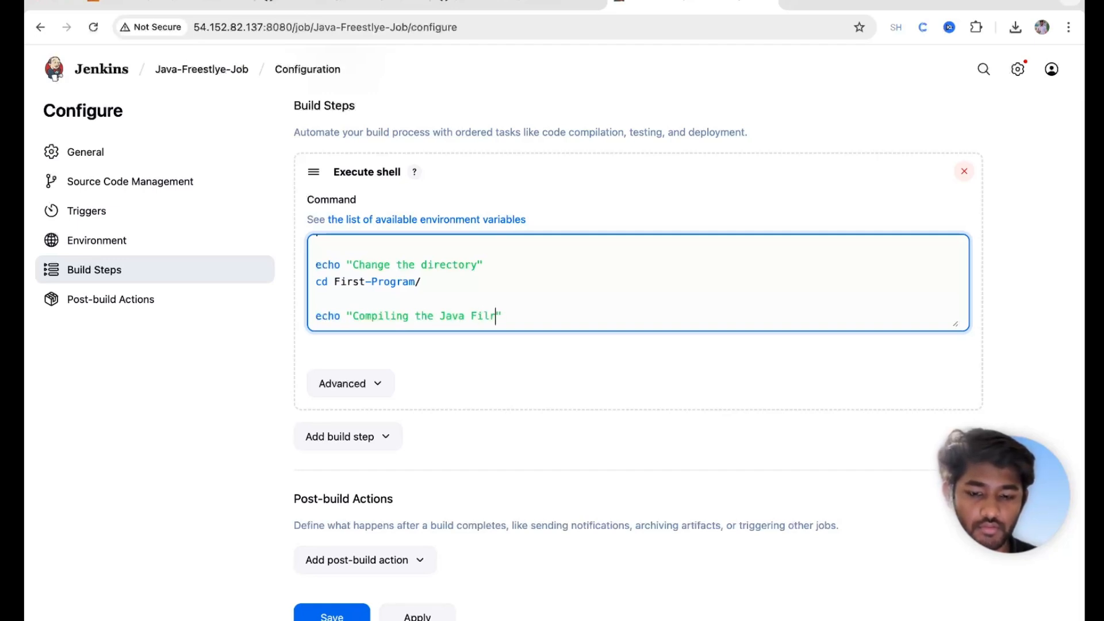
{"action": "key", "text": "BackSpace"}
{"action": "type", "text": "e"}
{"action": "key", "text": "Right"}
{"action": "key", "text": "Return"}
{"action": "type", "text": "java"}
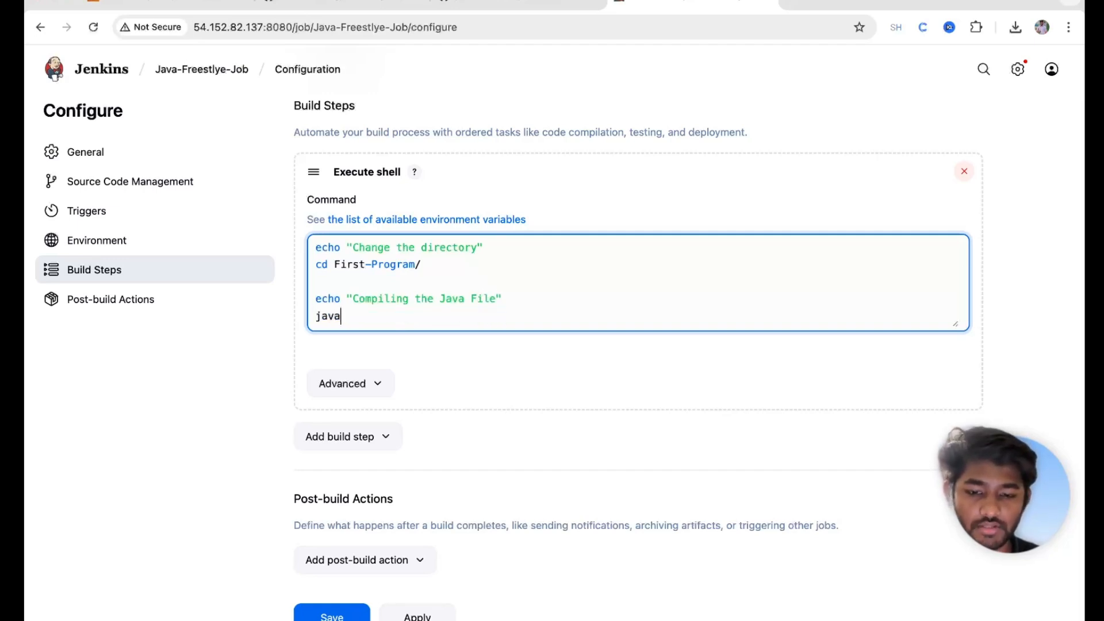
{"action": "type", "text": "c First.java"}
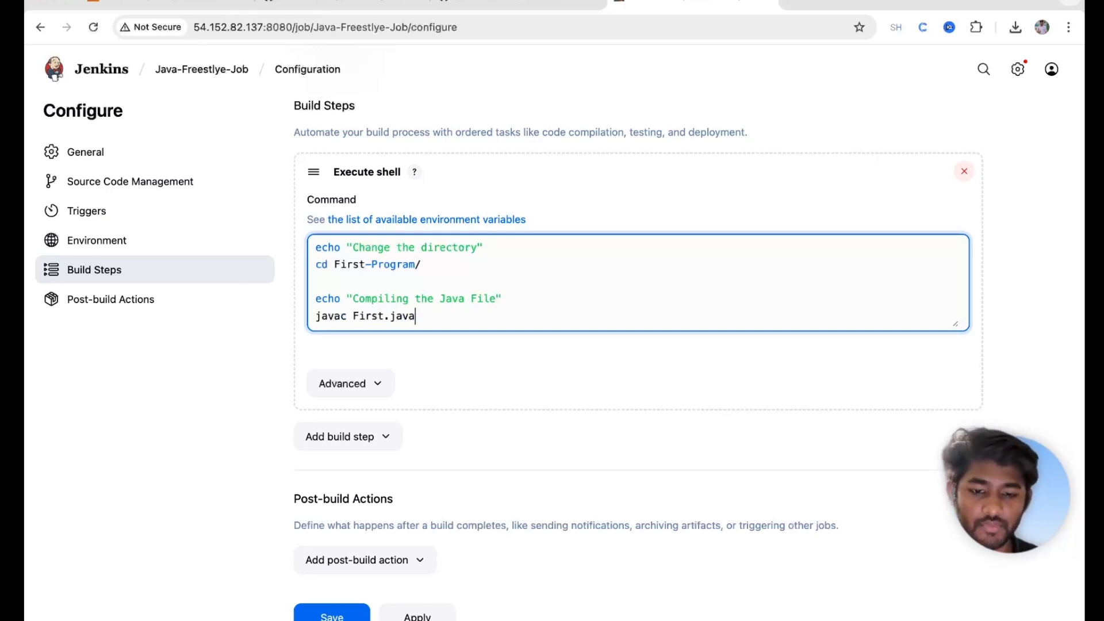
{"action": "key", "text": "Return"}
{"action": "key", "text": "Return"}
Step: Add an echo "Running the Java Application" line by copying and editing the compile message
{"action": "left_click_drag", "start_coordinate": [503, 264], "coordinate": [305, 264]}
{"action": "key", "text": "super+c"}
{"action": "key", "text": "Down"}
{"action": "key", "text": "Down"}
{"action": "key", "text": "Down"}
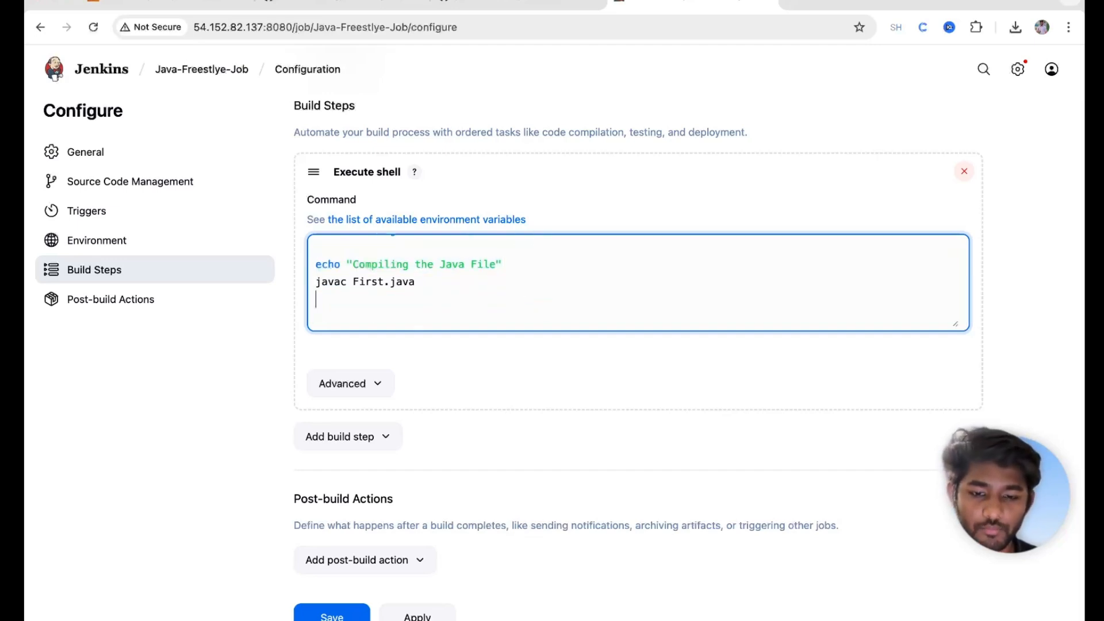
{"action": "key", "text": "super+v"}
{"action": "double_click", "coordinate": [362, 316]}
{"action": "key", "text": "BackSpace"}
{"action": "type", "text": "Running"}
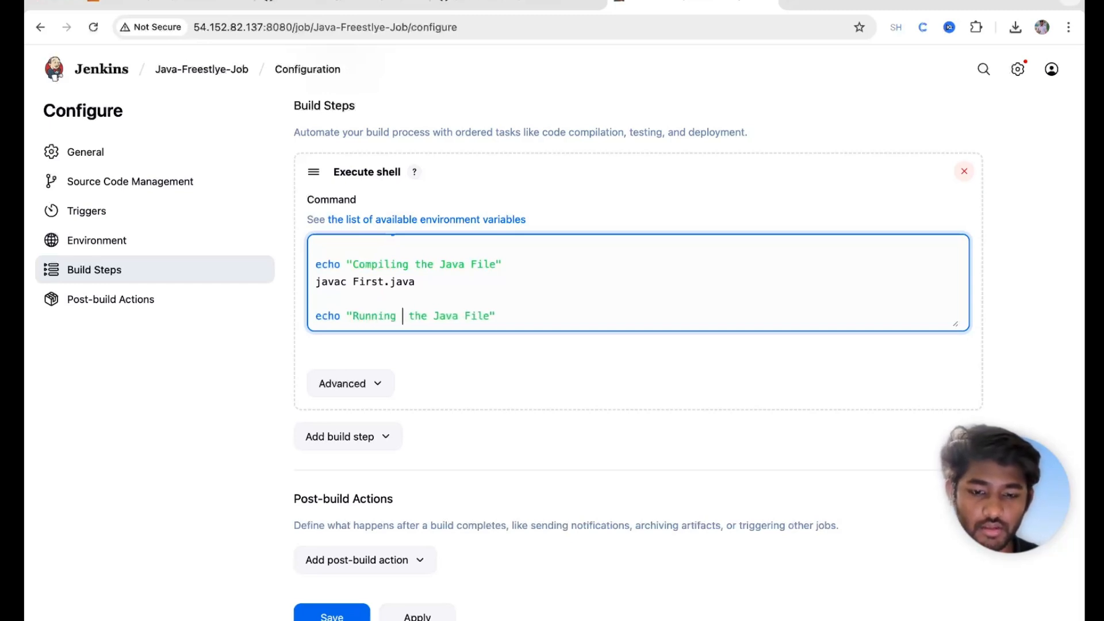
{"action": "double_click", "coordinate": [479, 317]}
{"action": "type", "text": "ap"}
{"action": "key", "text": "BackSpace"}
{"action": "key", "text": "BackSpace"}
{"action": "type", "text": "Applicati"}
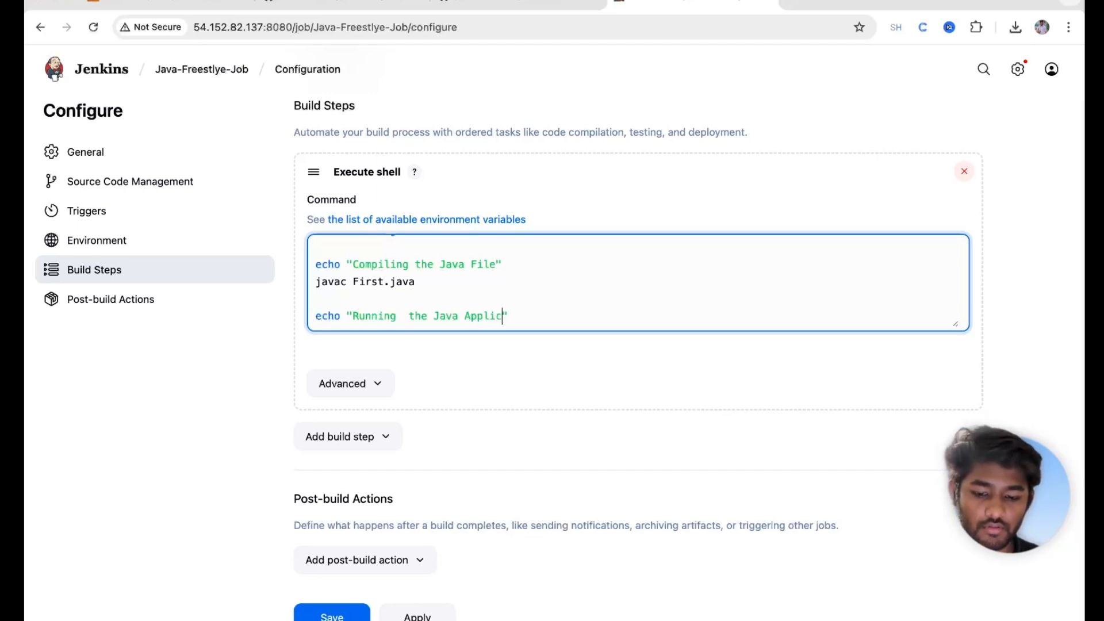
{"action": "type", "text": "on"}
Step: Add a final java First.java line and save the build step
{"action": "left_click_drag", "start_coordinate": [438, 282], "coordinate": [284, 286]}
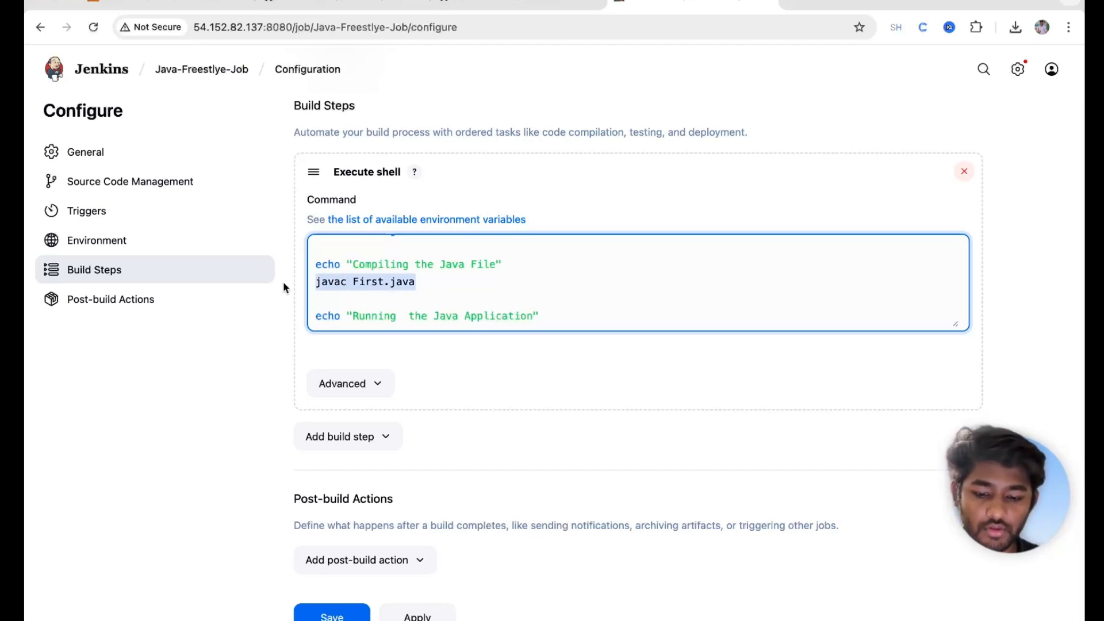
{"action": "left_click", "coordinate": [564, 328]}
{"action": "key", "text": "Return"}
{"action": "key", "text": "ctrl+v"}
{"action": "left_click", "coordinate": [349, 315]}
{"action": "key", "text": "BackSpace"}
{"action": "key", "text": "BackSpace"}
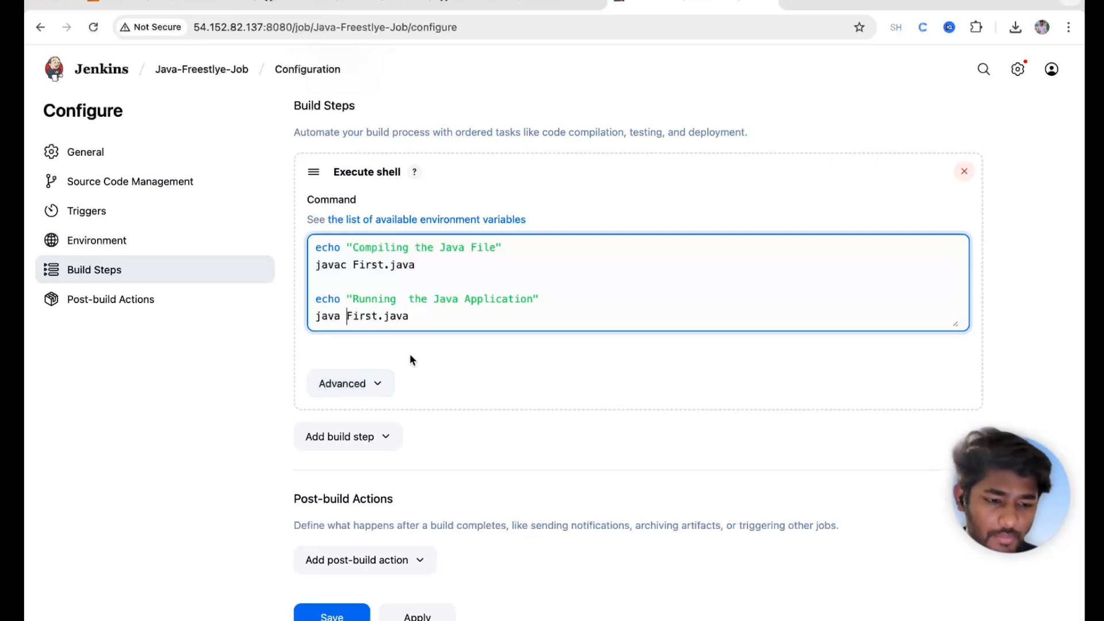
{"action": "left_click", "coordinate": [405, 615]}
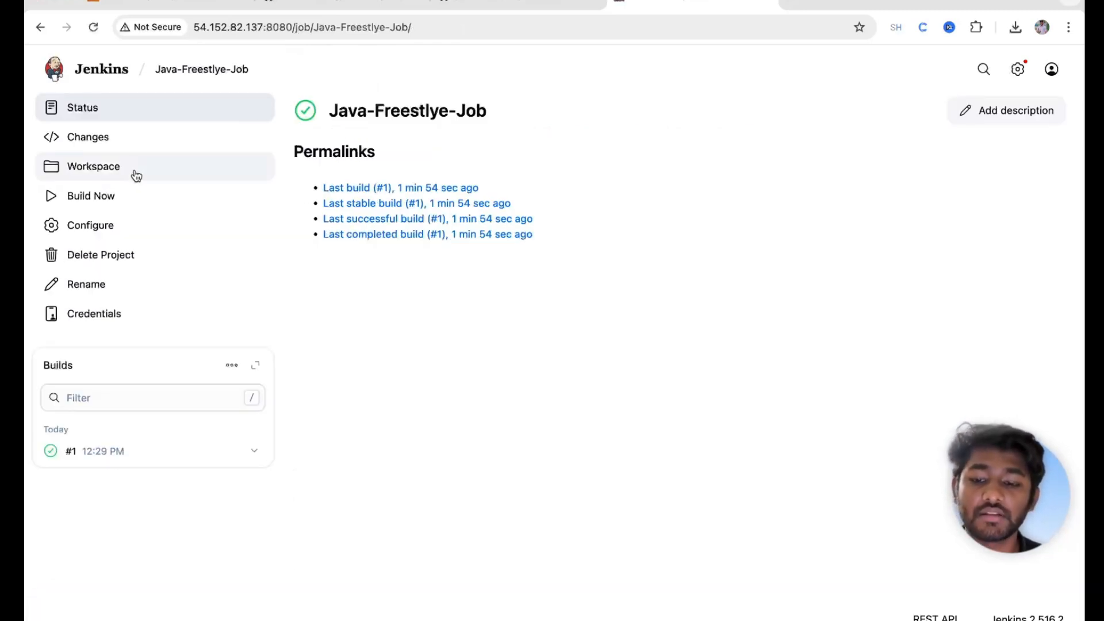
Step: Run build #2 and check its console shows the compile step, Hello, World! and SUCCESS
{"action": "left_click", "coordinate": [116, 198]}
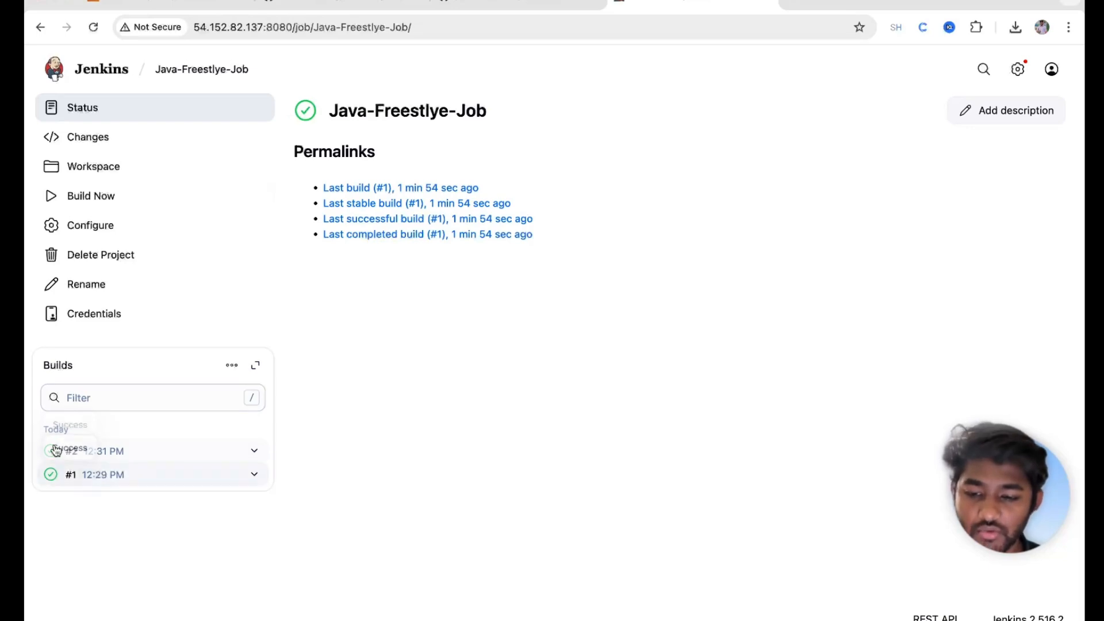
{"action": "left_click", "coordinate": [53, 452]}
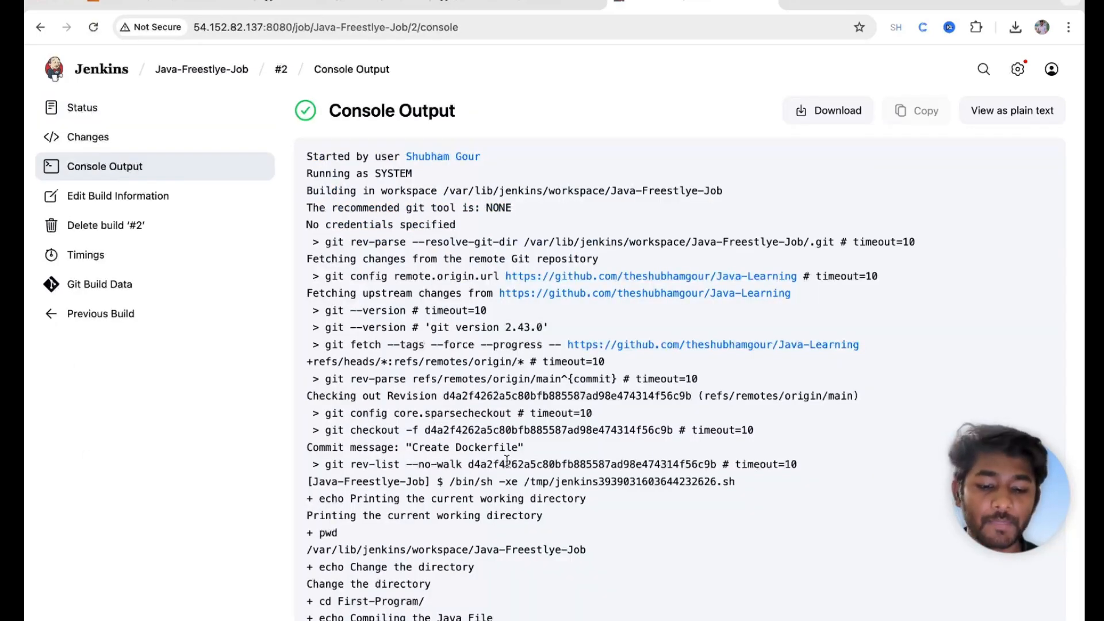
{"action": "scroll", "coordinate": [506, 460], "scroll_direction": "down", "scroll_amount": 4}
{"action": "left_click_drag", "start_coordinate": [313, 404], "coordinate": [464, 402]}
{"action": "left_click", "coordinate": [460, 402]}
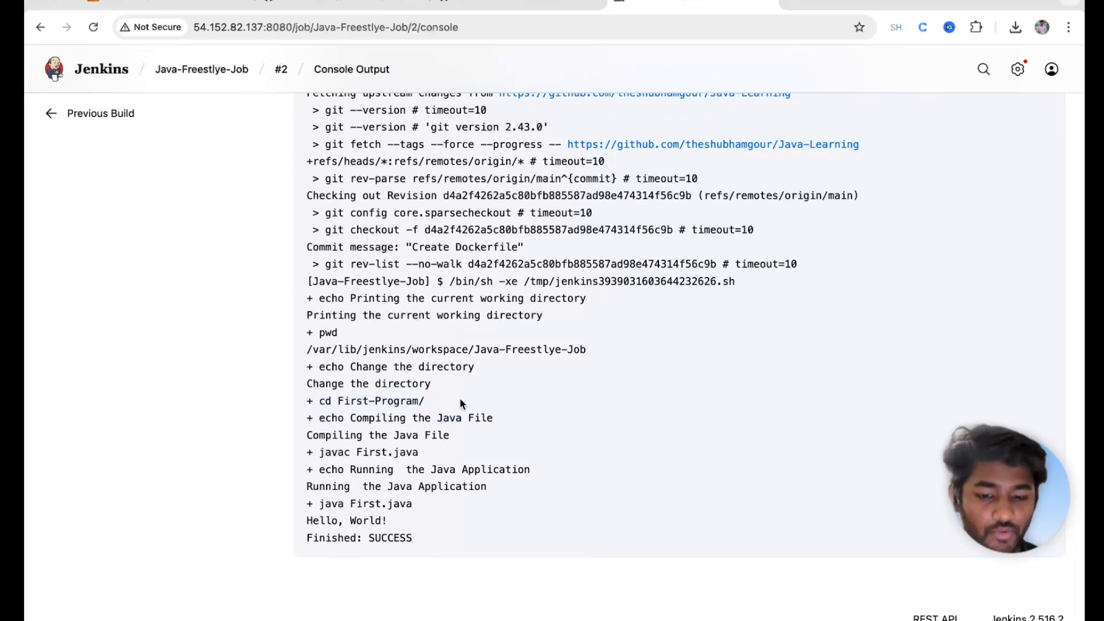
{"action": "left_click_drag", "start_coordinate": [313, 417], "coordinate": [516, 416]}
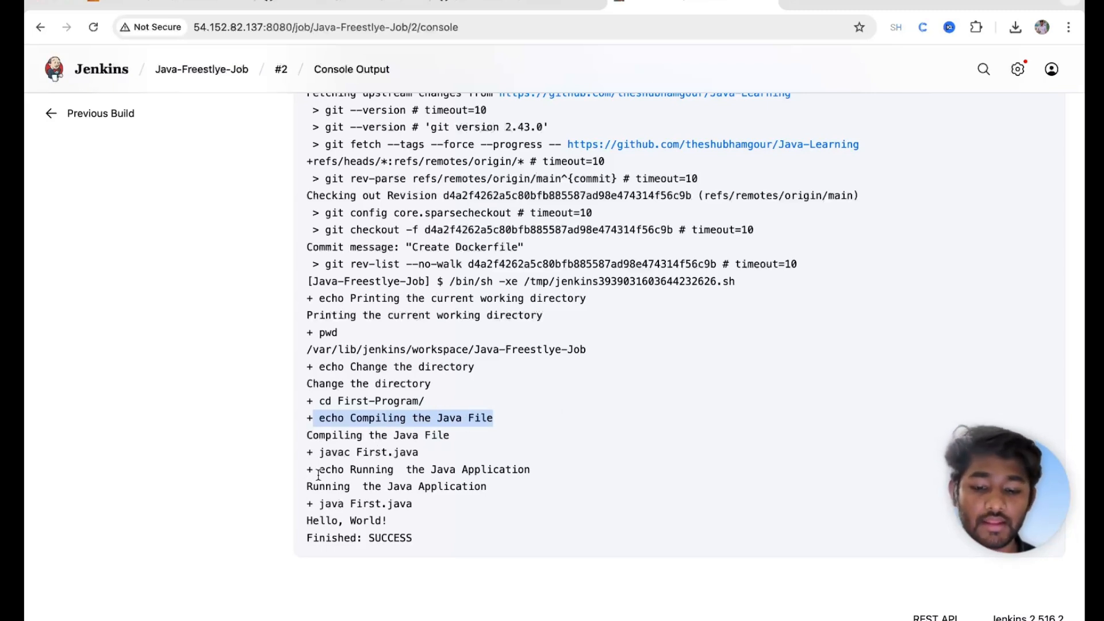
{"action": "left_click", "coordinate": [314, 499]}
{"action": "left_click_drag", "start_coordinate": [314, 500], "coordinate": [416, 522]}
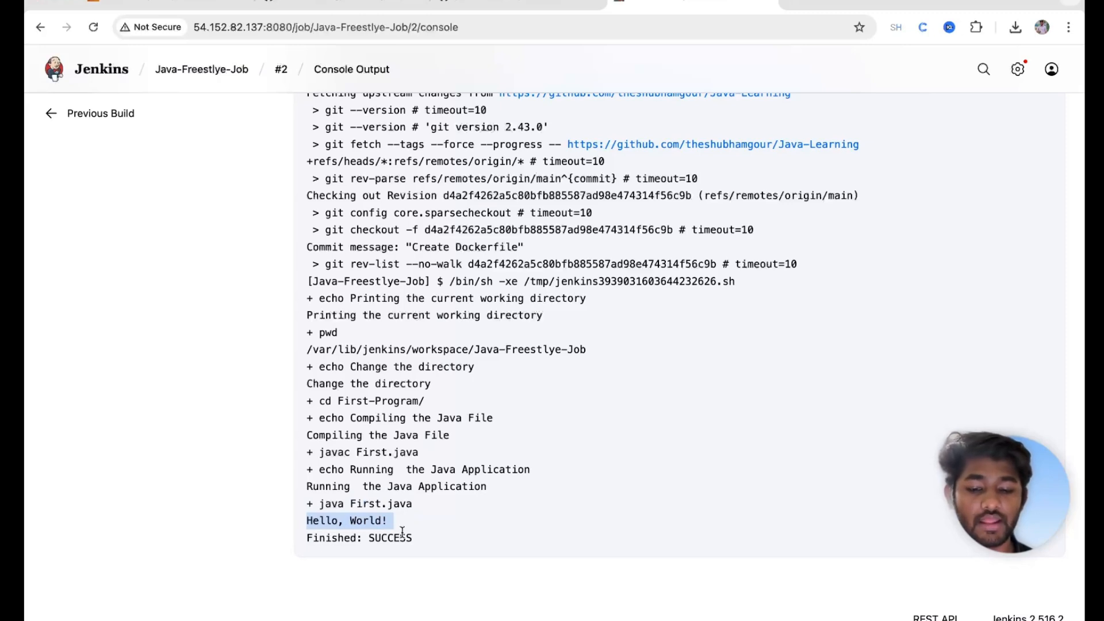
{"action": "double_click", "coordinate": [401, 536]}
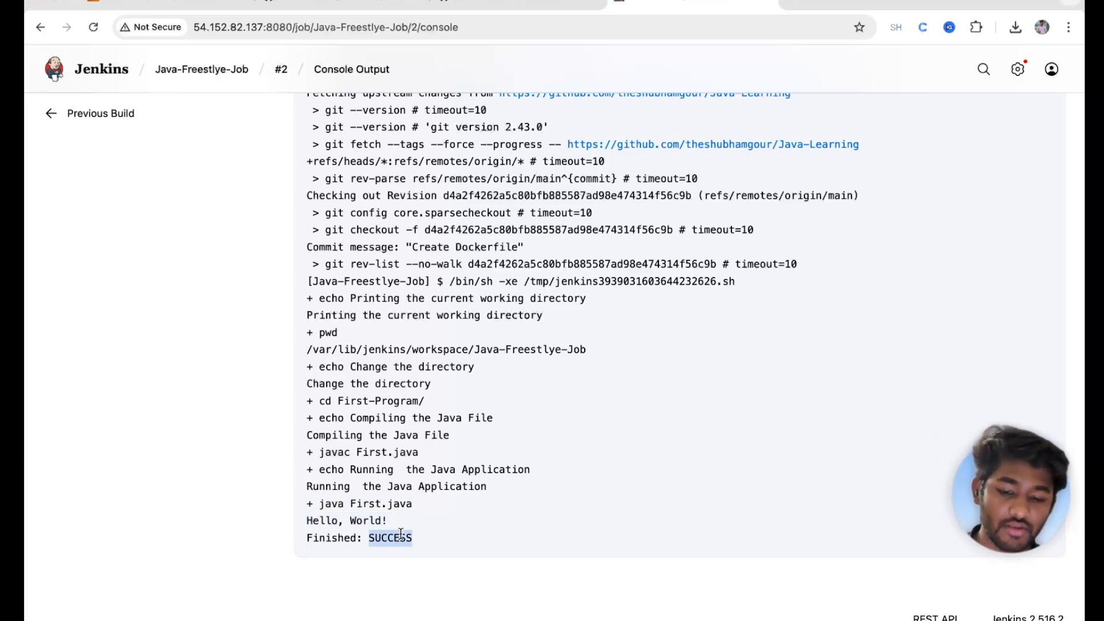
{"action": "scroll", "coordinate": [296, 208], "scroll_direction": "up", "scroll_amount": 5}
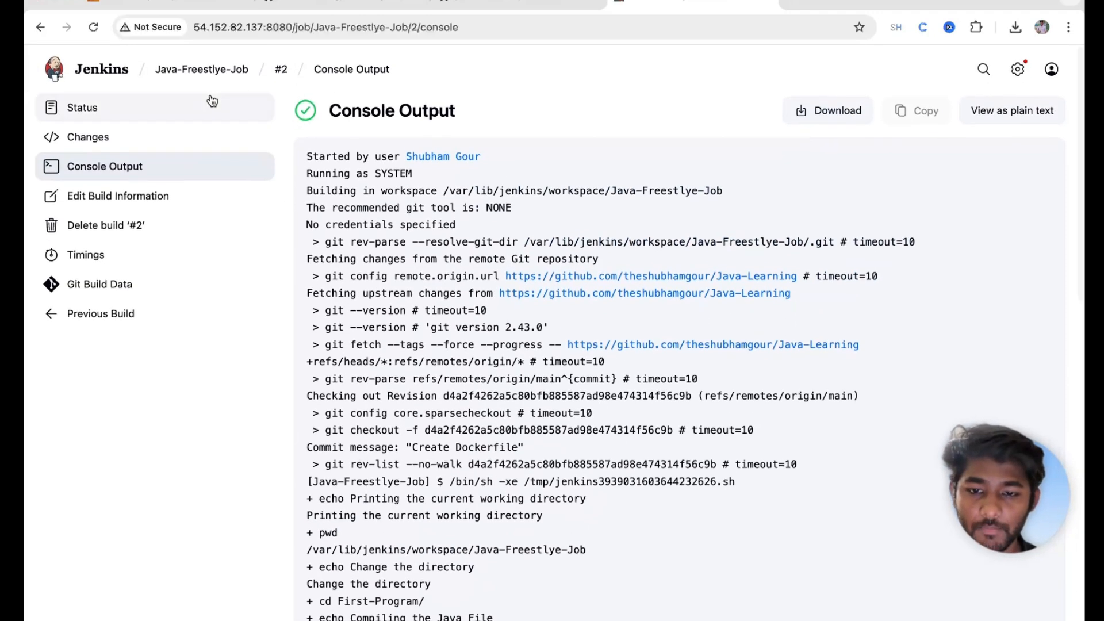
{"action": "left_click", "coordinate": [198, 71]}
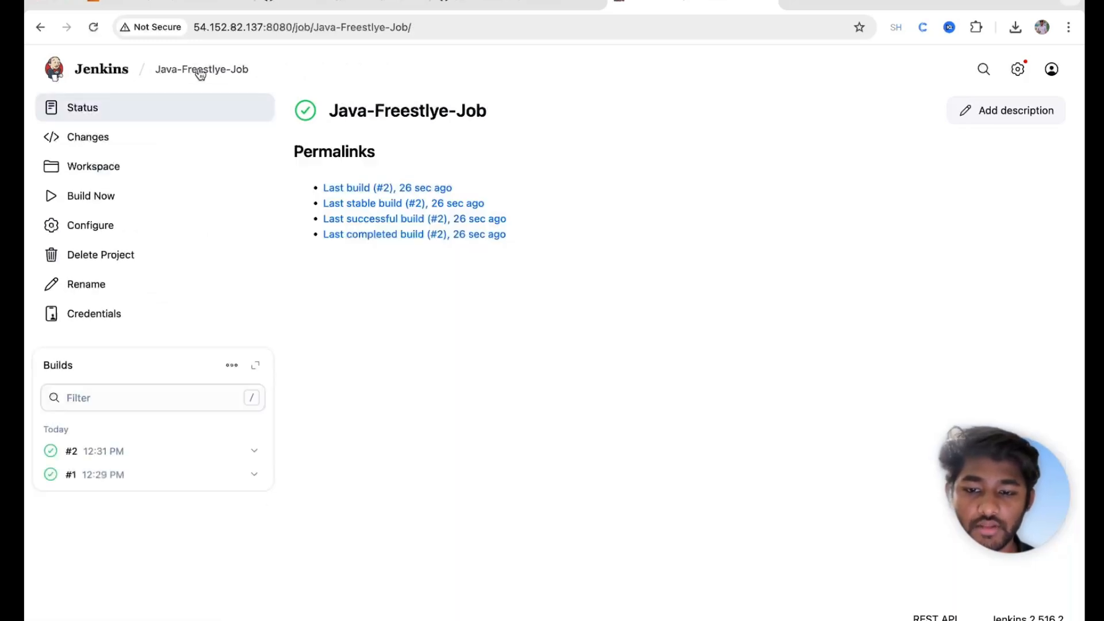
{"action": "left_click", "coordinate": [89, 172]}
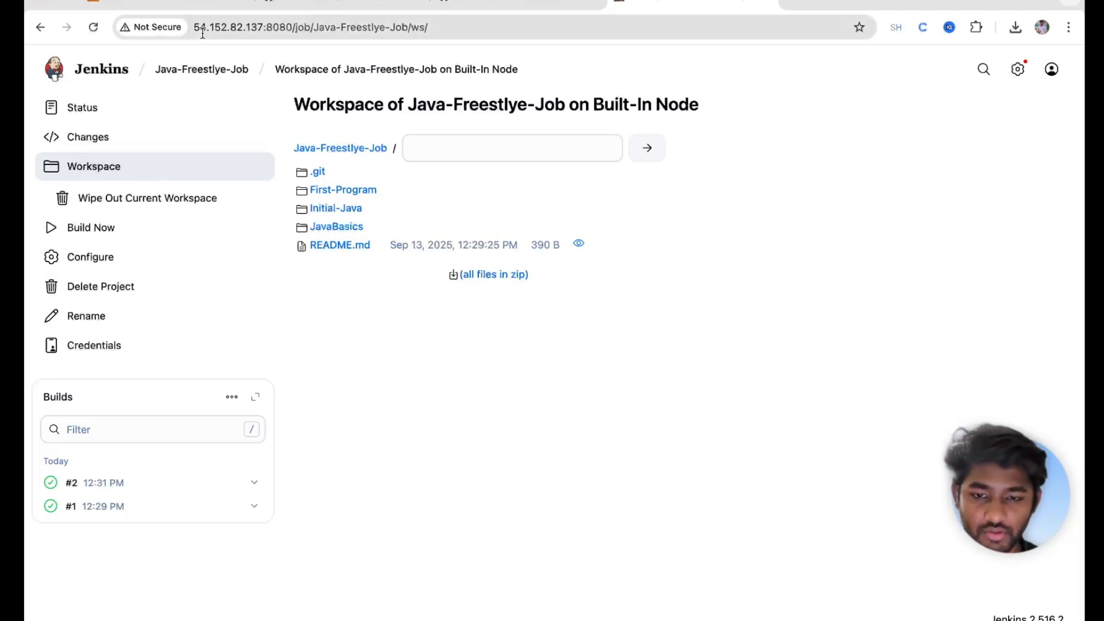
{"action": "left_click", "coordinate": [190, 74]}
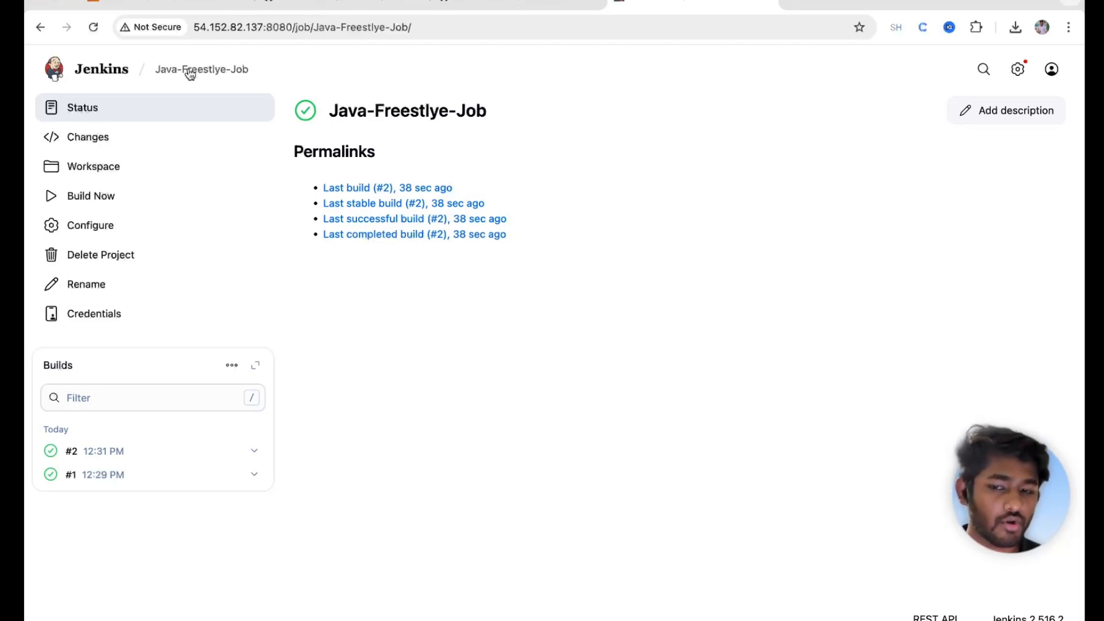
Step: Navigate from the dashboard through Manage Jenkins > Plugins to Available plugins
{"action": "left_click", "coordinate": [92, 72]}
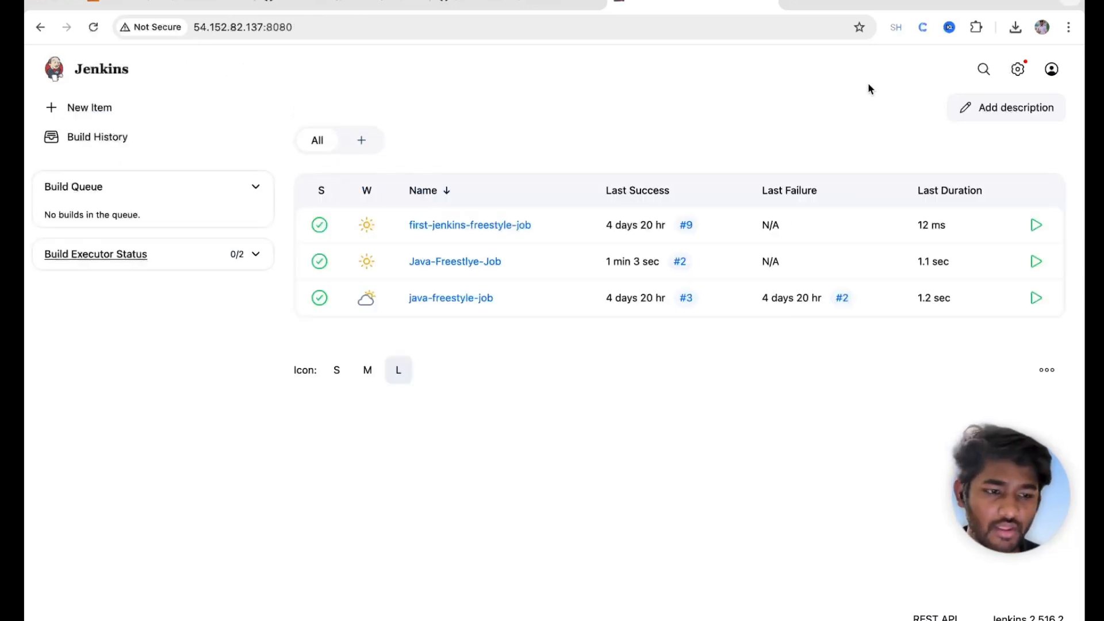
{"action": "left_click", "coordinate": [1016, 70]}
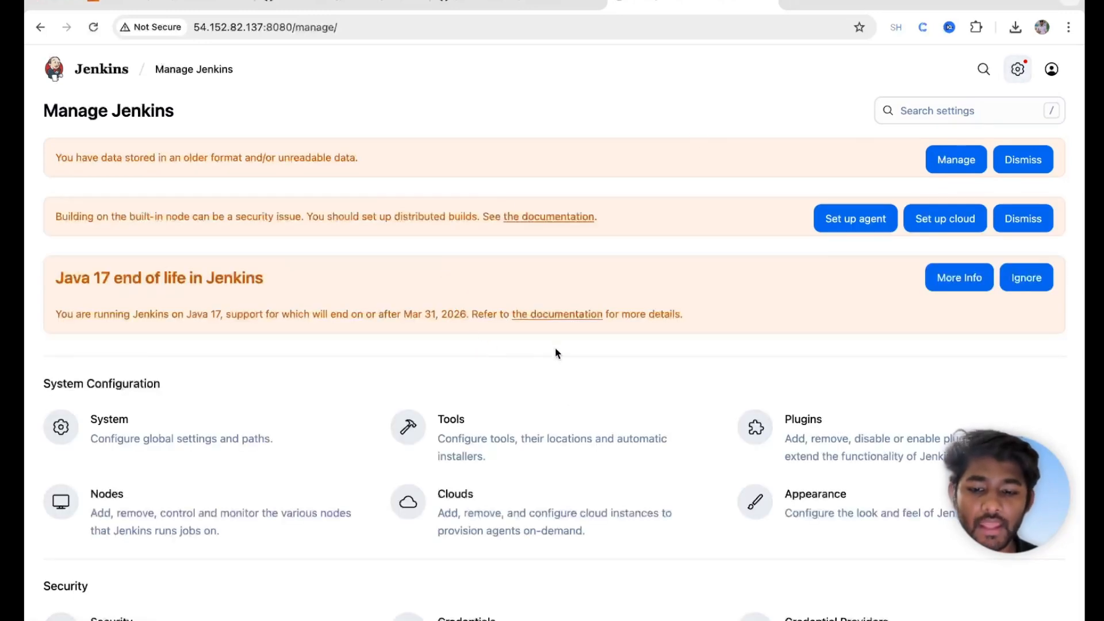
{"action": "scroll", "coordinate": [560, 368], "scroll_direction": "down", "scroll_amount": 2}
{"action": "left_click", "coordinate": [795, 342]}
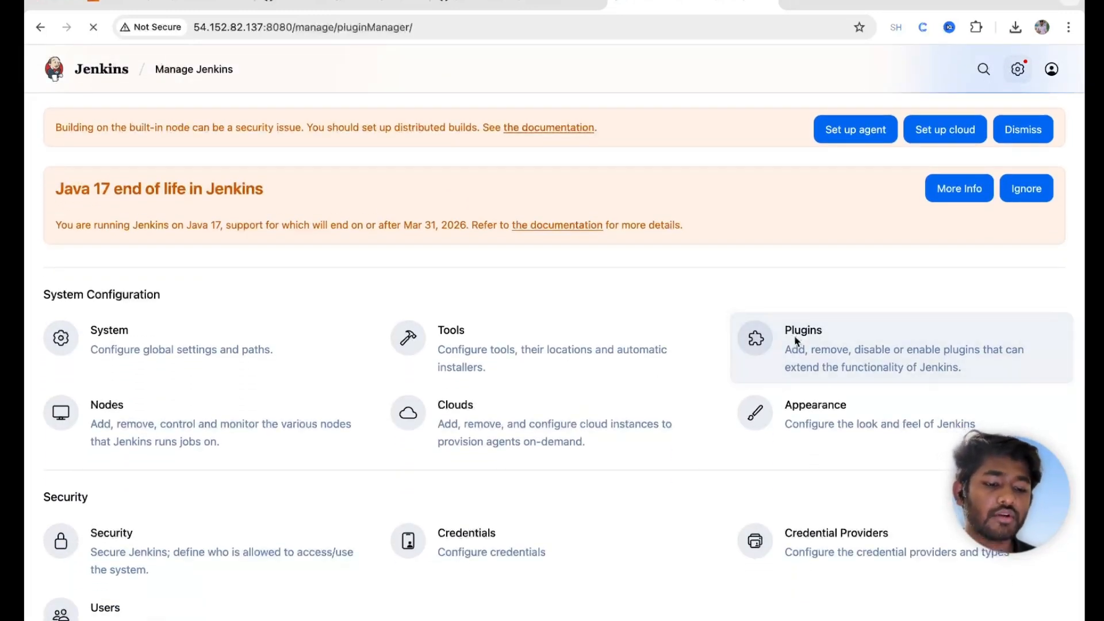
{"action": "left_click", "coordinate": [123, 181]}
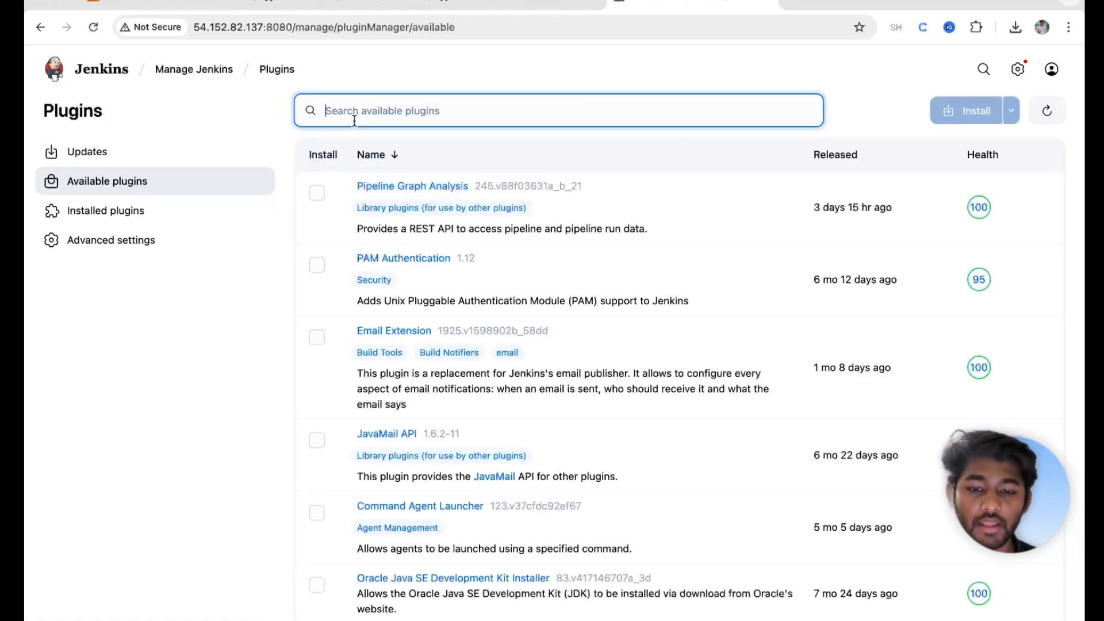
Step: Search 'email', tick Email Extension Template, then search 'mailer' among available plugins
{"action": "type", "text": "mailer"}
{"action": "key", "text": "BackSpace"}
{"action": "key", "text": "BackSpace"}
{"action": "key", "text": "BackSpace"}
{"action": "key", "text": "BackSpace"}
{"action": "key", "text": "BackSpace"}
{"action": "key", "text": "BackSpace"}
{"action": "type", "text": "email"}
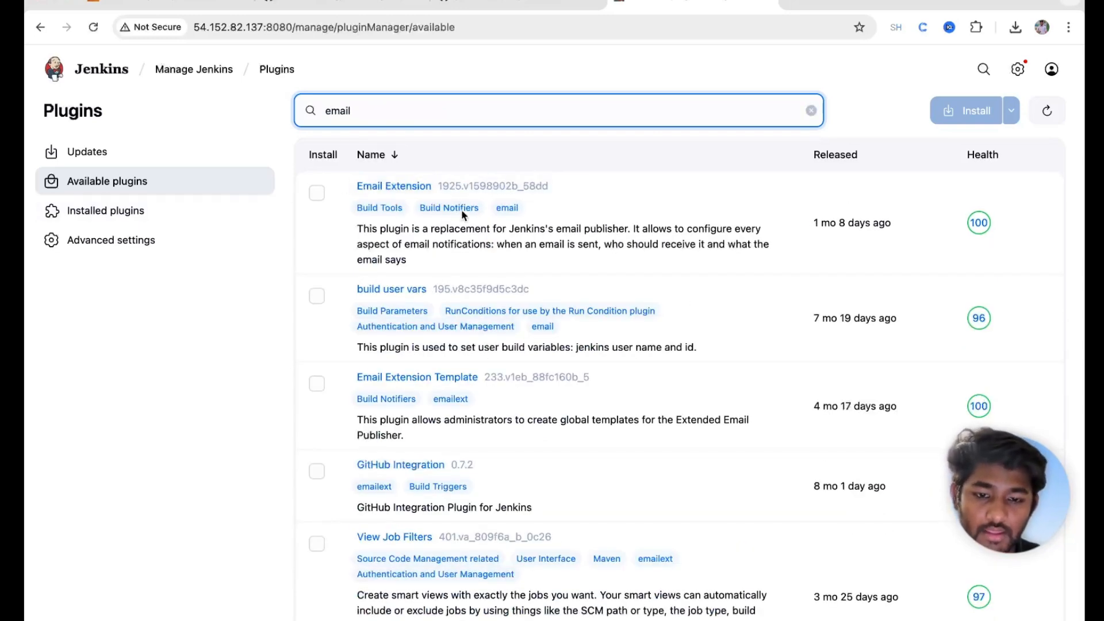
{"action": "left_click", "coordinate": [317, 383]}
{"action": "double_click", "coordinate": [369, 112]}
{"action": "type", "text": "mail"}
{"action": "scroll", "coordinate": [387, 332], "scroll_direction": "down", "scroll_amount": 1}
{"action": "scroll", "coordinate": [386, 331], "scroll_direction": "down", "scroll_amount": 5}
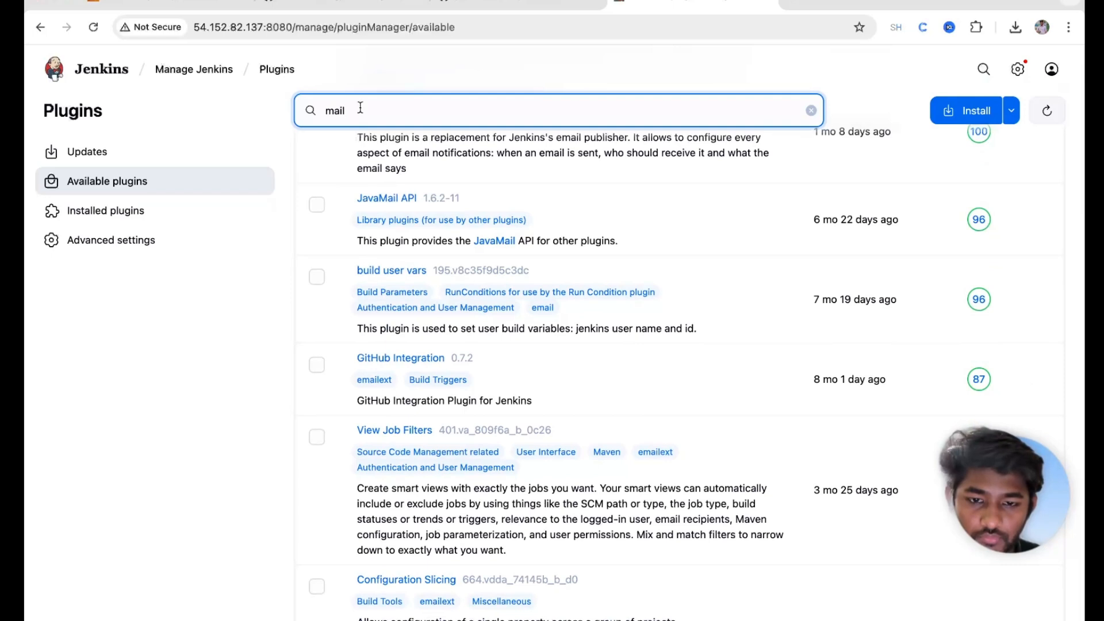
{"action": "type", "text": "er"}
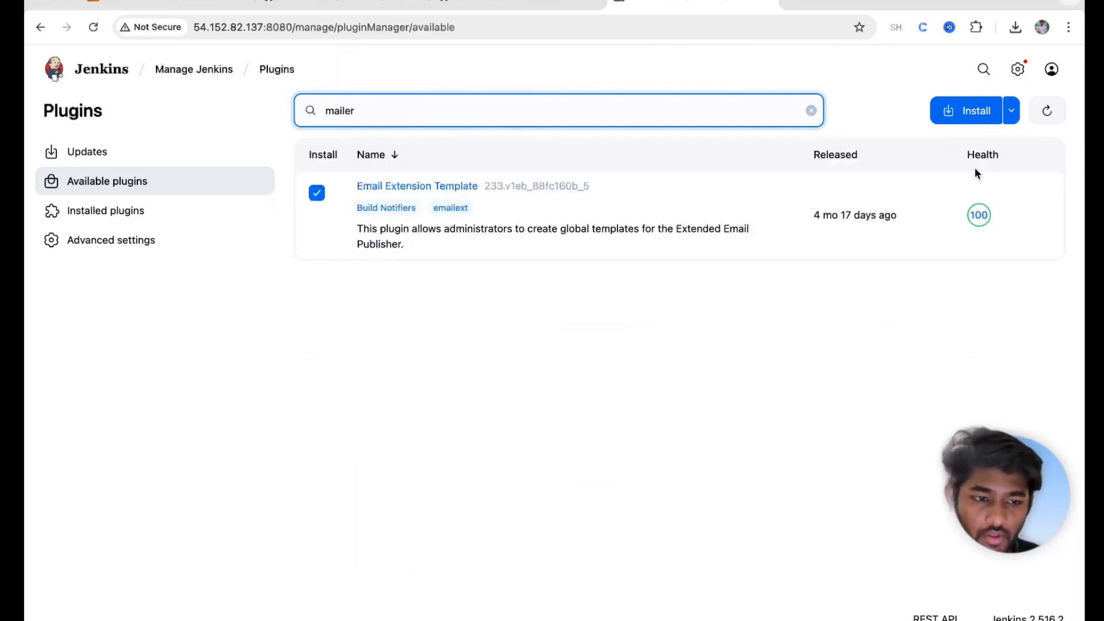
Step: Install the selected email plugins, restarting Jenkins automatically once installation completes
{"action": "left_click", "coordinate": [967, 114]}
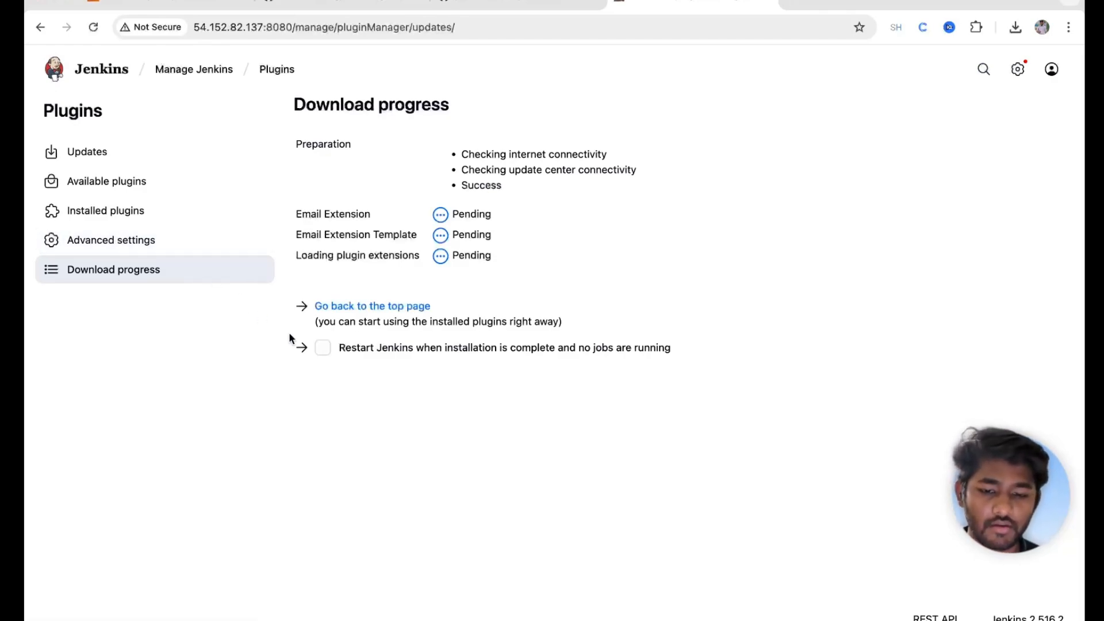
{"action": "left_click", "coordinate": [323, 348]}
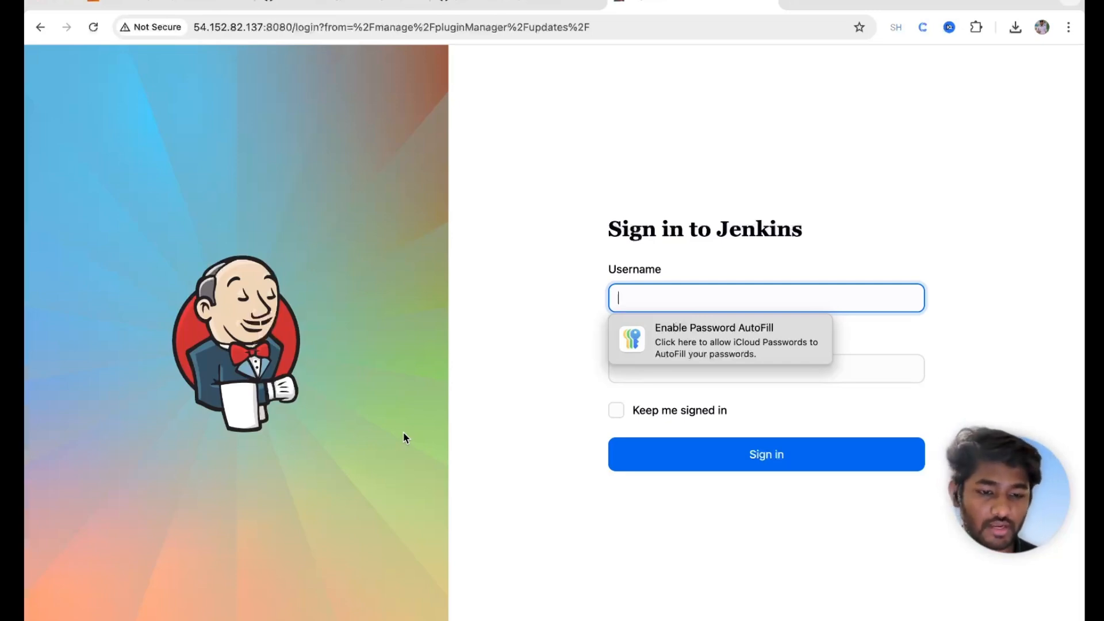
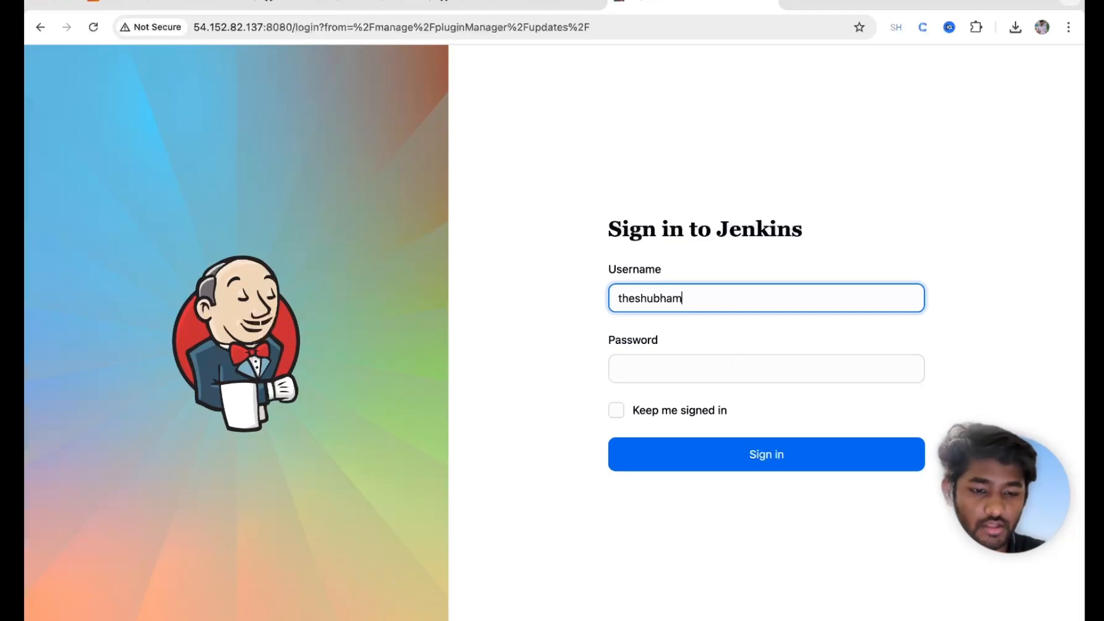
Step: Sign in with the Jenkins username and password, then filter Installed plugins for 'mail'
{"action": "left_click", "coordinate": [658, 362]}
{"action": "type", "text": "*********"}
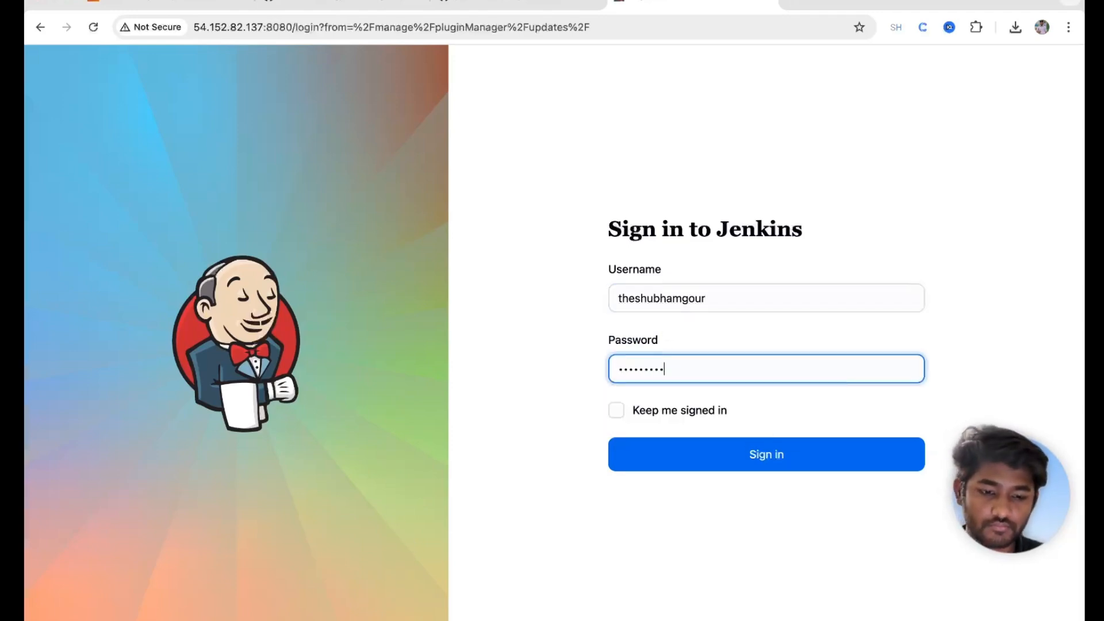
{"action": "left_click", "coordinate": [708, 461]}
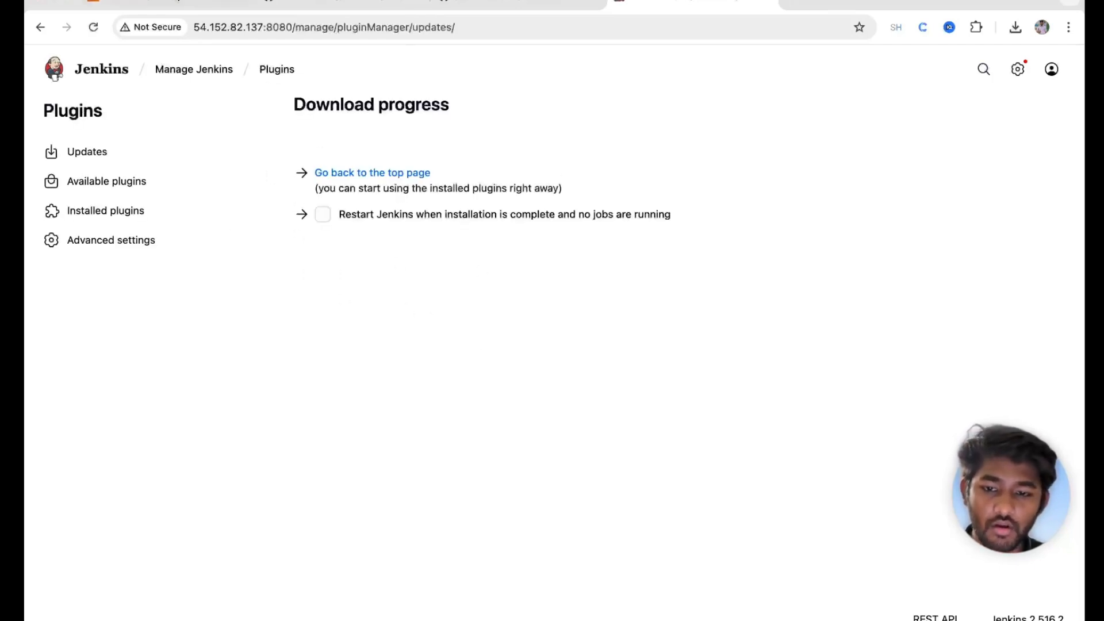
{"action": "left_click", "coordinate": [112, 212]}
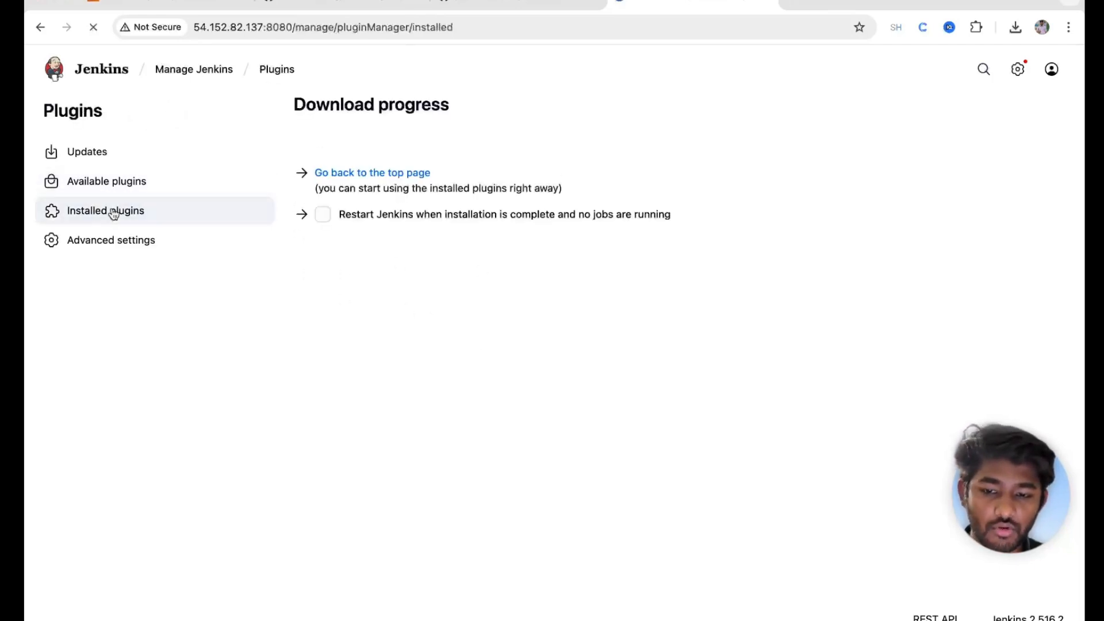
{"action": "type", "text": "mail"}
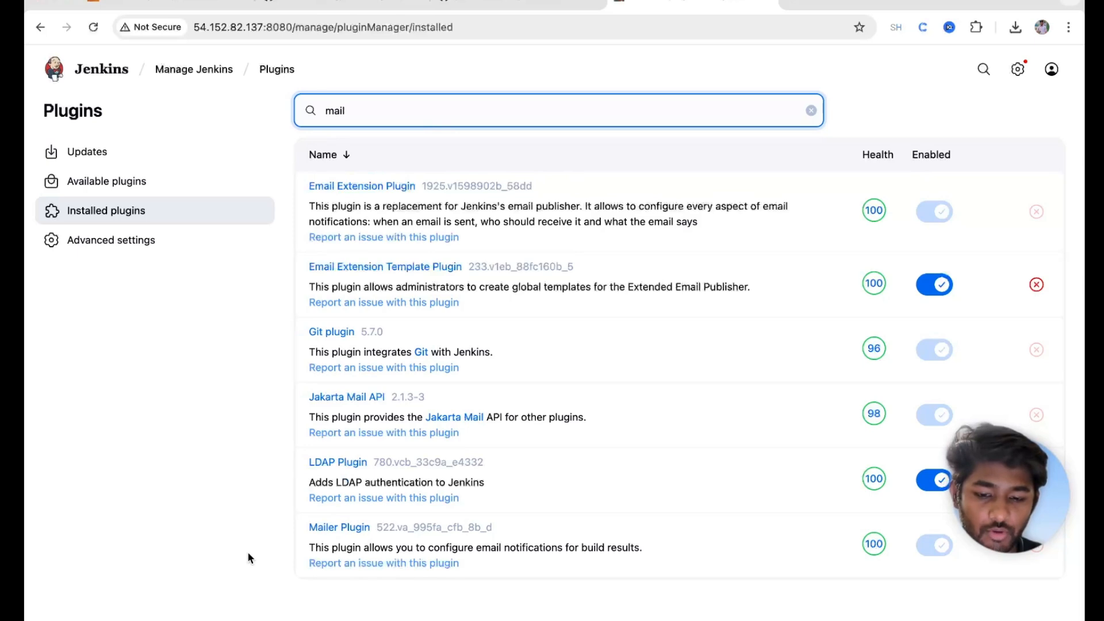
Step: Highlight the Mailer Plugin entry, then return to Manage Jenkins via the breadcrumb
{"action": "left_click_drag", "start_coordinate": [309, 528], "coordinate": [572, 524]}
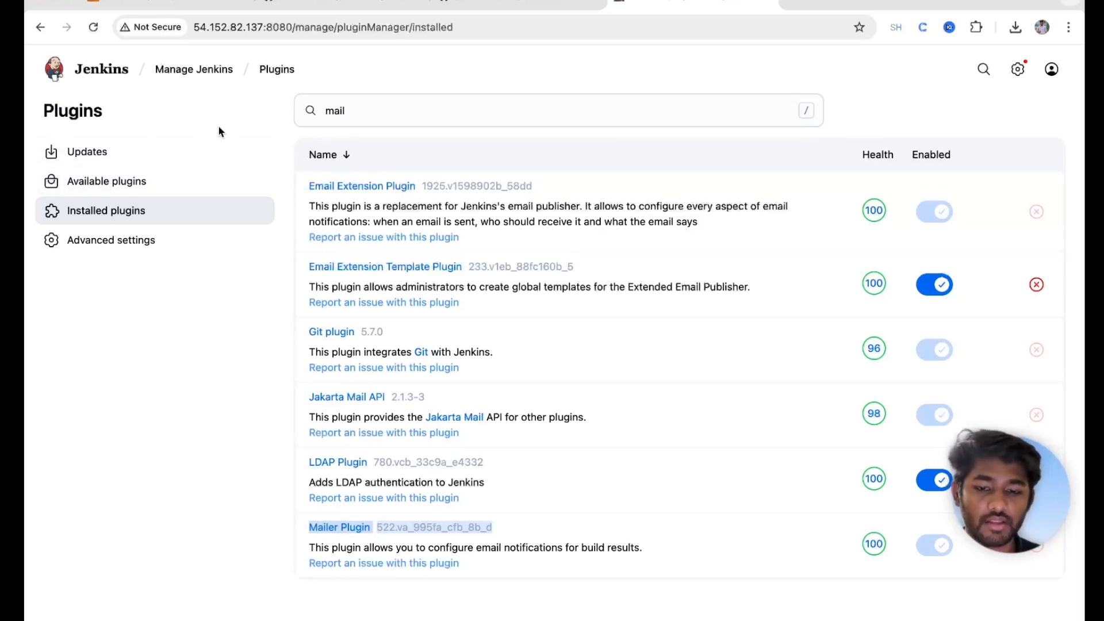
{"action": "left_click", "coordinate": [185, 70]}
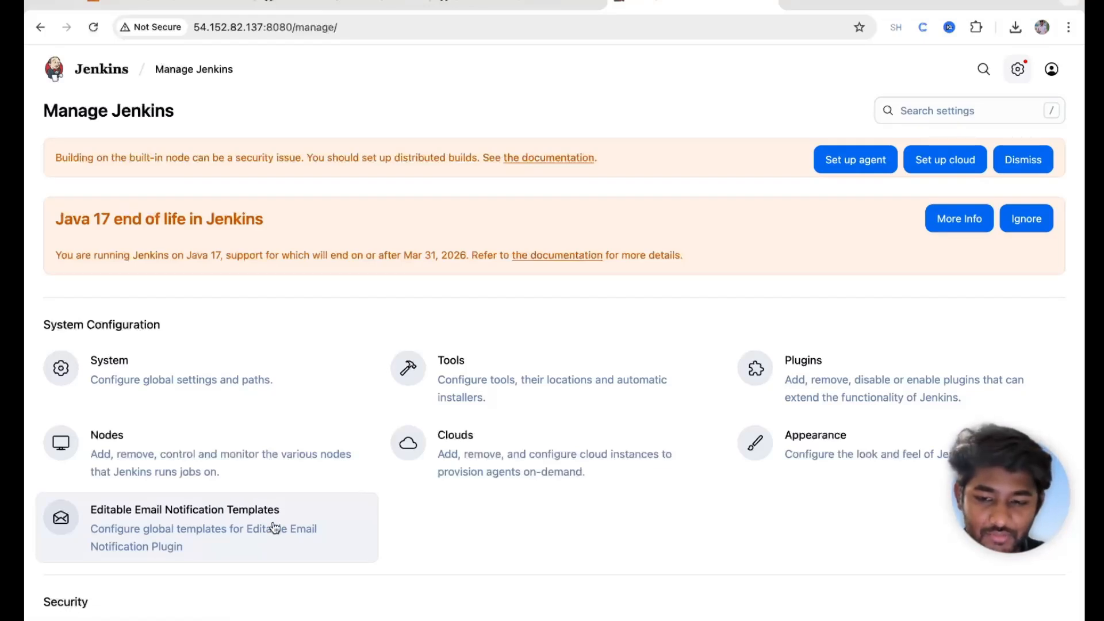
Step: Open the System configuration and scroll down to the E-mail Notification section
{"action": "left_click", "coordinate": [230, 367]}
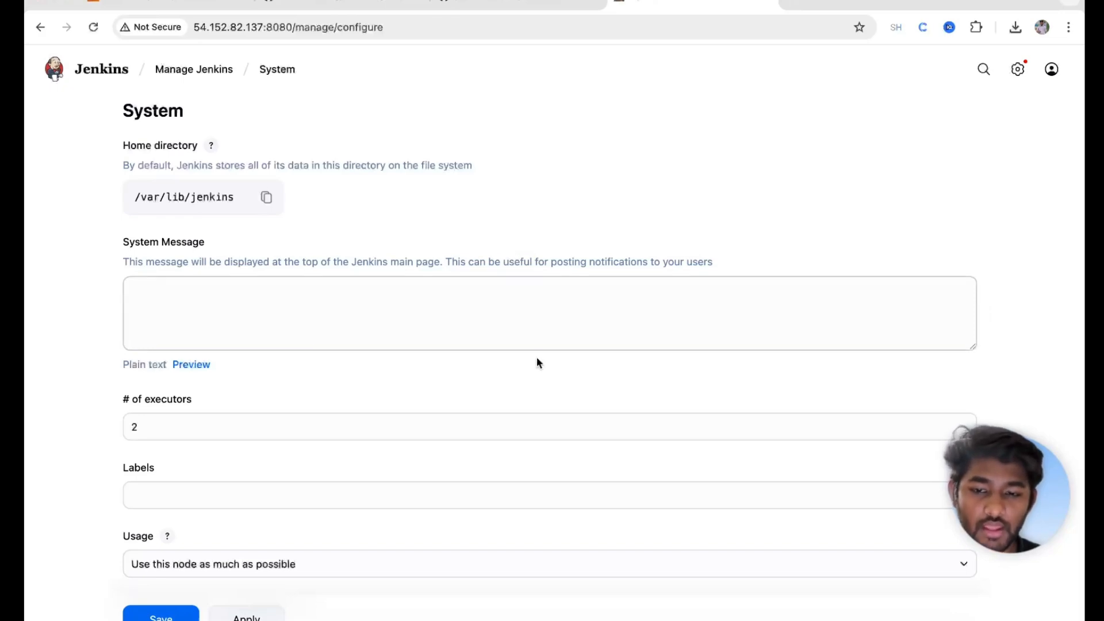
{"action": "scroll", "coordinate": [542, 373], "scroll_direction": "down", "scroll_amount": 15}
{"action": "scroll", "coordinate": [542, 373], "scroll_direction": "down", "scroll_amount": 20}
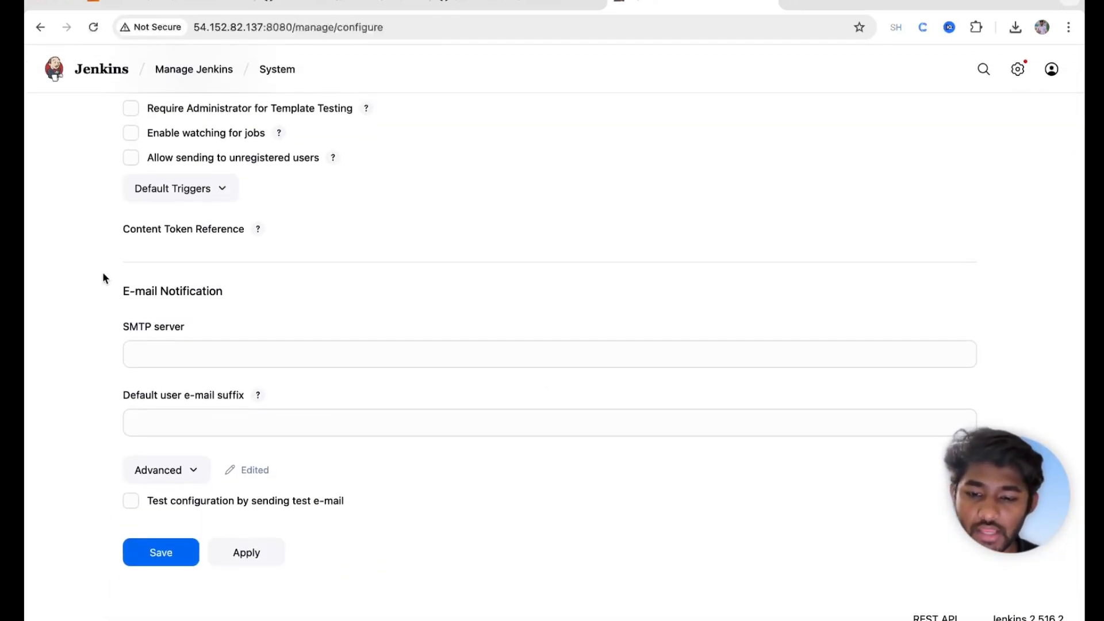
{"action": "triple_click", "coordinate": [139, 293]}
{"action": "left_click", "coordinate": [196, 315]}
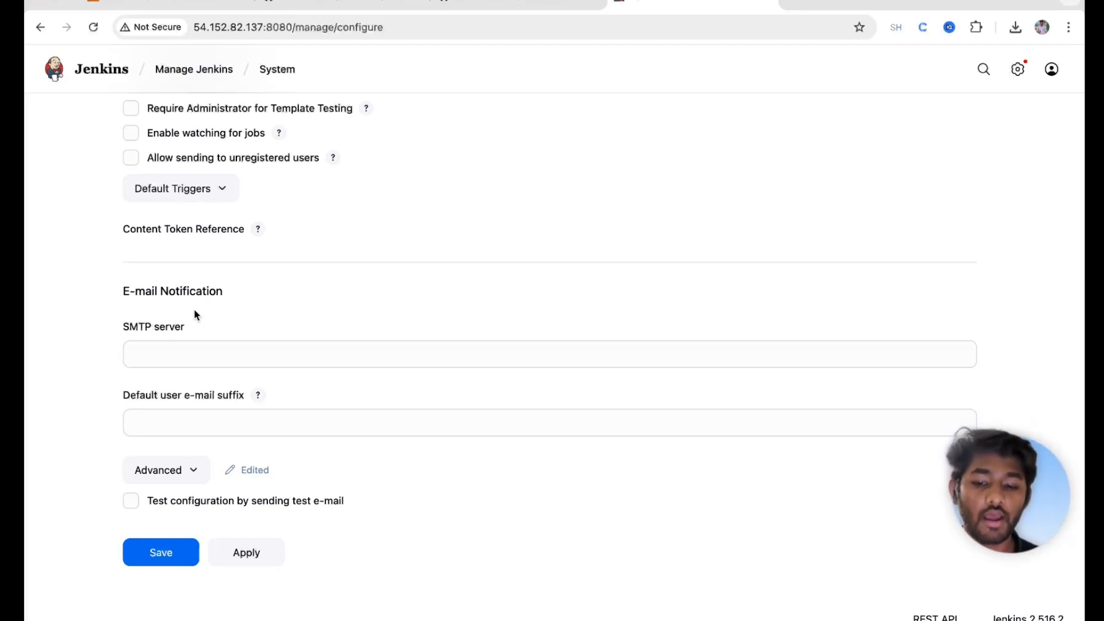
{"action": "left_click", "coordinate": [173, 357]}
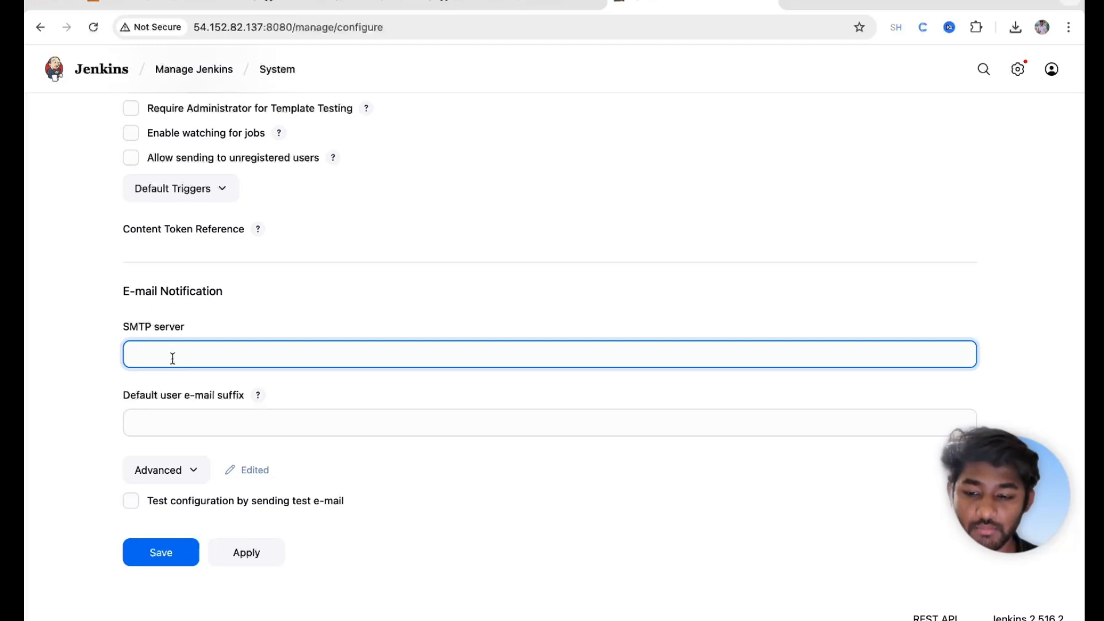
{"action": "type", "text": "smtp.gmail.com"}
{"action": "left_click", "coordinate": [146, 433]}
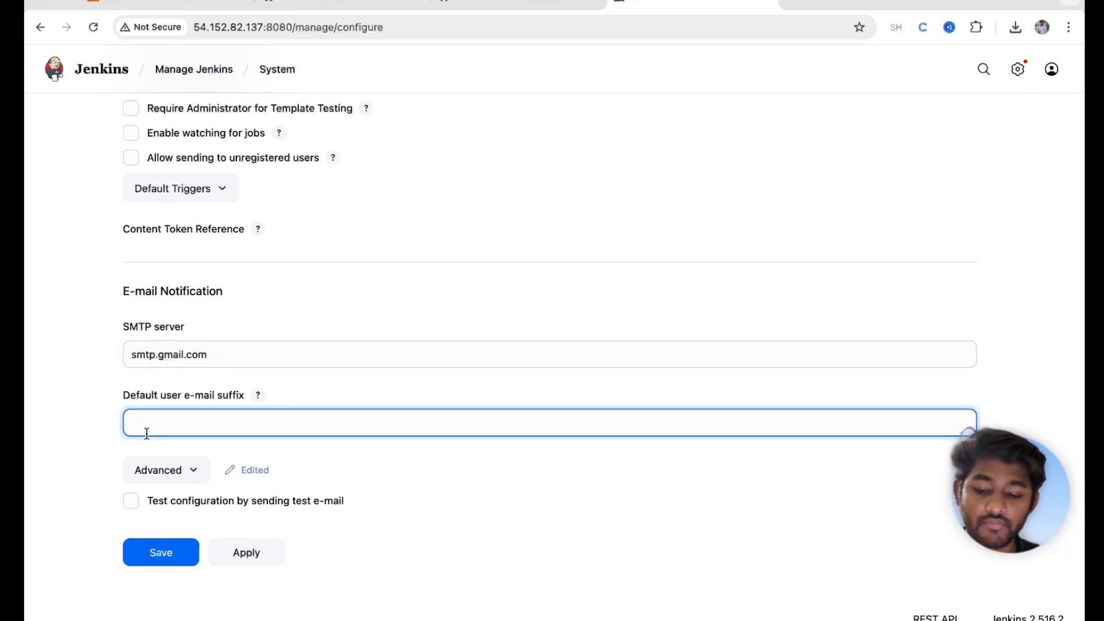
{"action": "type", "text": "@g"}
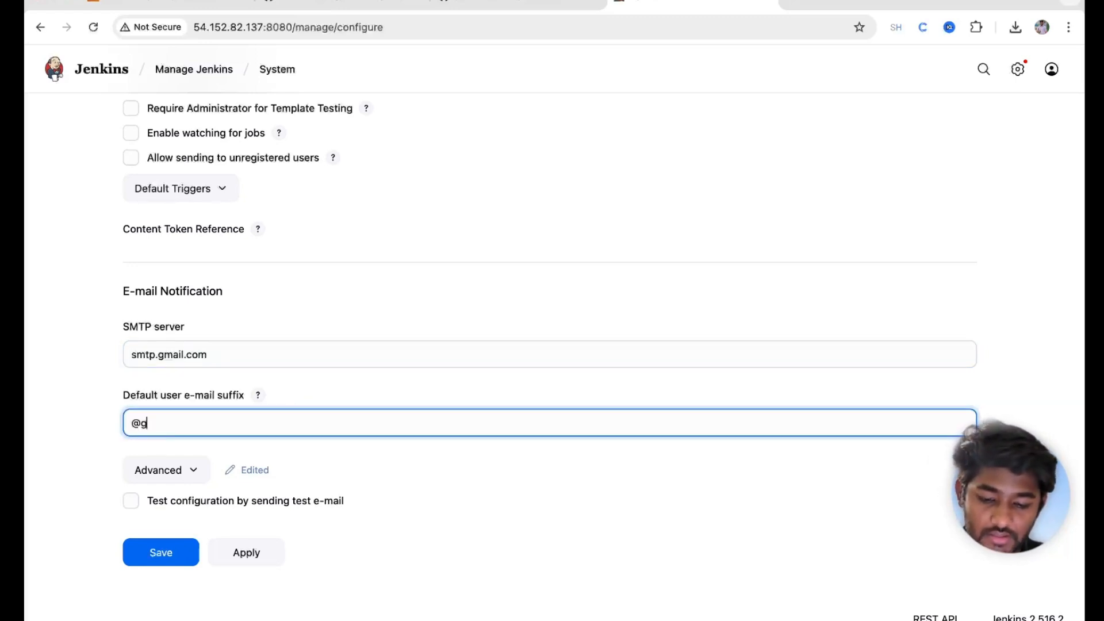
{"action": "type", "text": "mail.com"}
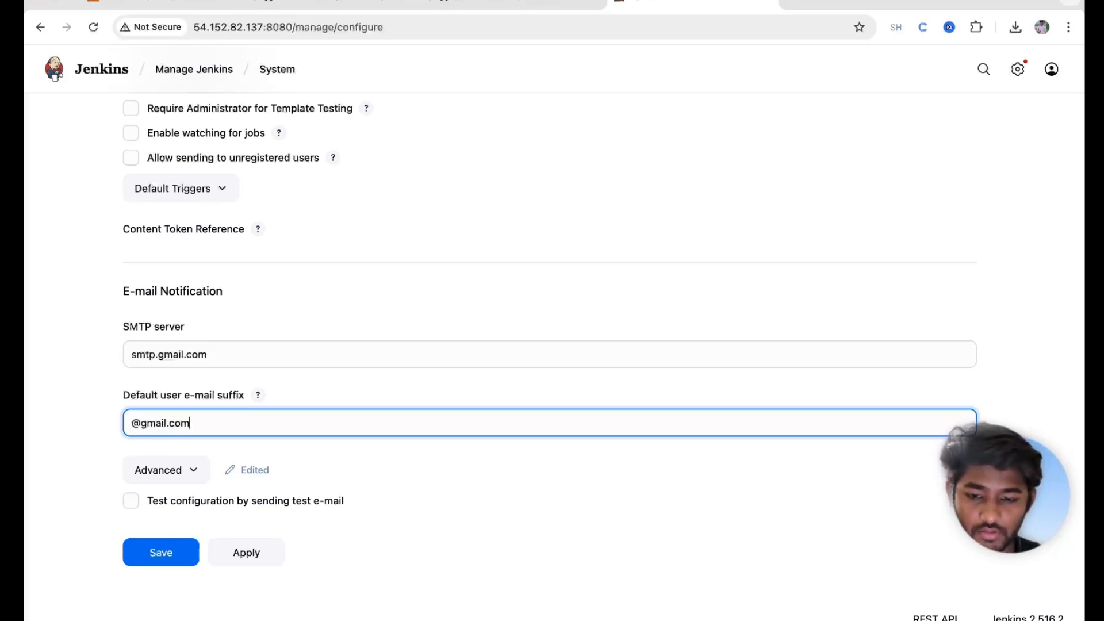
{"action": "left_click", "coordinate": [170, 470]}
{"action": "scroll", "coordinate": [174, 477], "scroll_direction": "down", "scroll_amount": 4}
{"action": "left_click_drag", "start_coordinate": [337, 333], "coordinate": [158, 336]}
Step: Select the SMTP user name, then web-search 'google app passwords' in a new tab
{"action": "triple_click", "coordinate": [357, 335]}
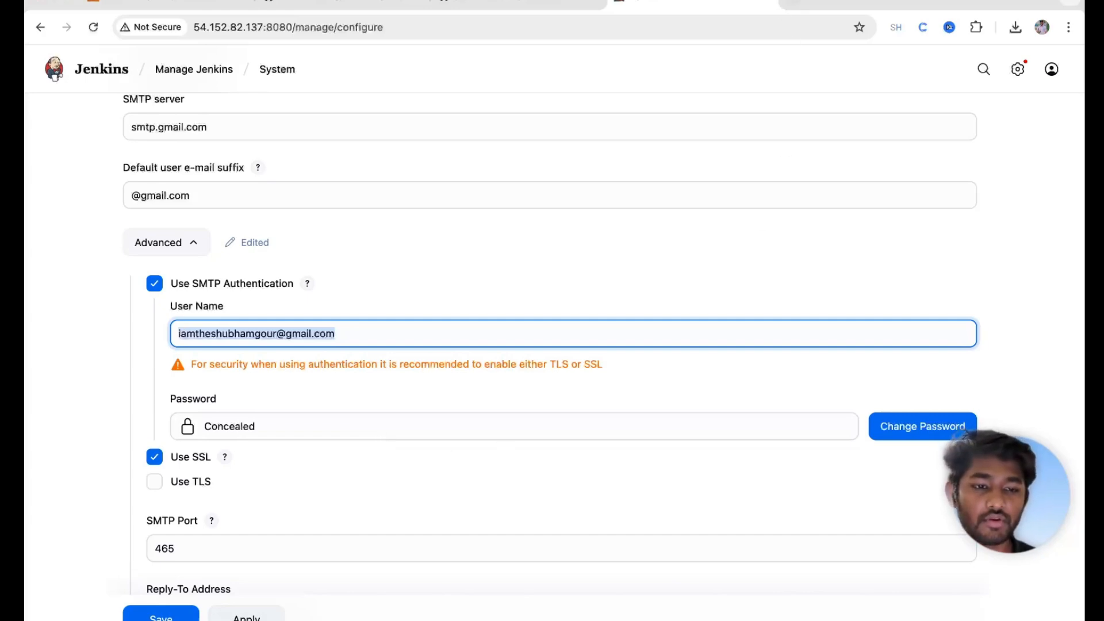
{"action": "key", "text": "super+t"}
{"action": "type", "text": "google"}
{"action": "key", "text": "Return"}
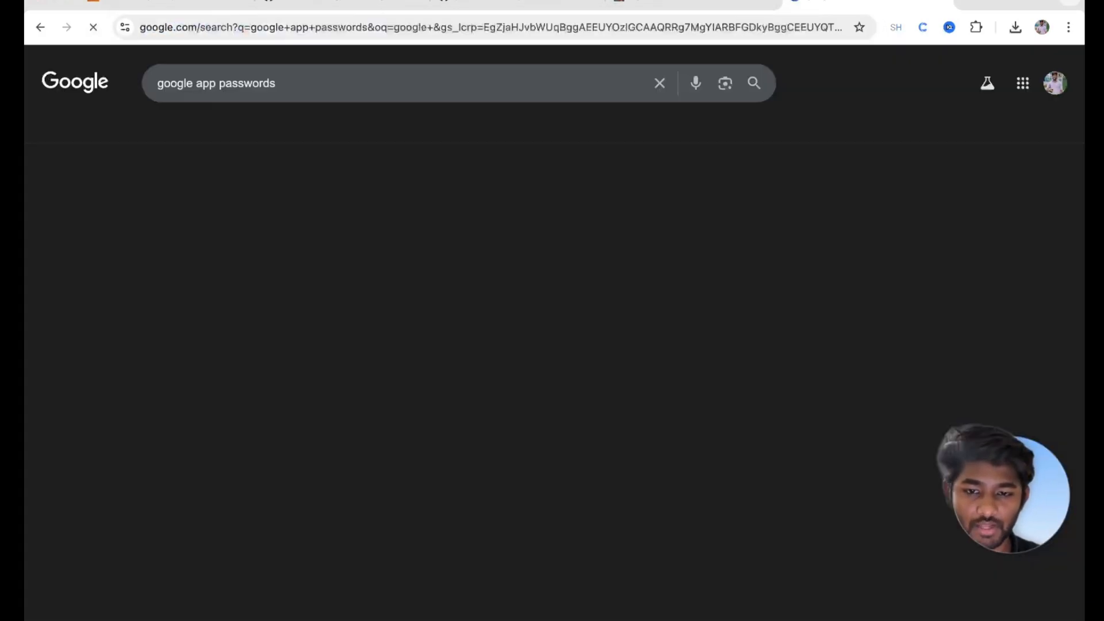
Step: Open the Google App passwords result and verify the account with its password
{"action": "scroll", "coordinate": [276, 517], "scroll_direction": "down", "scroll_amount": 3}
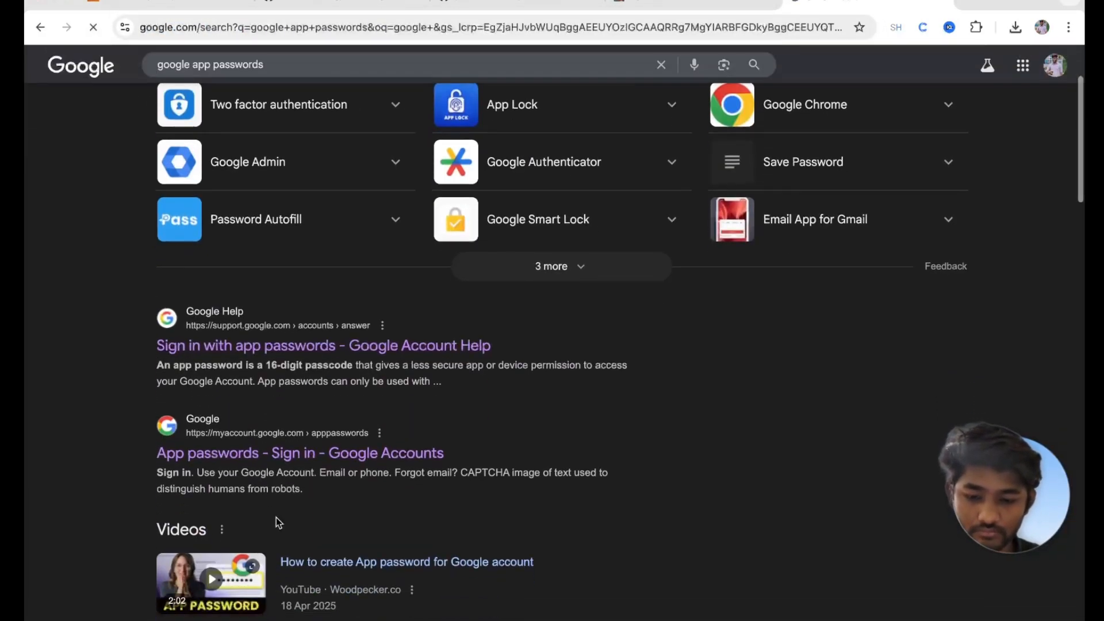
{"action": "left_click", "coordinate": [225, 452]}
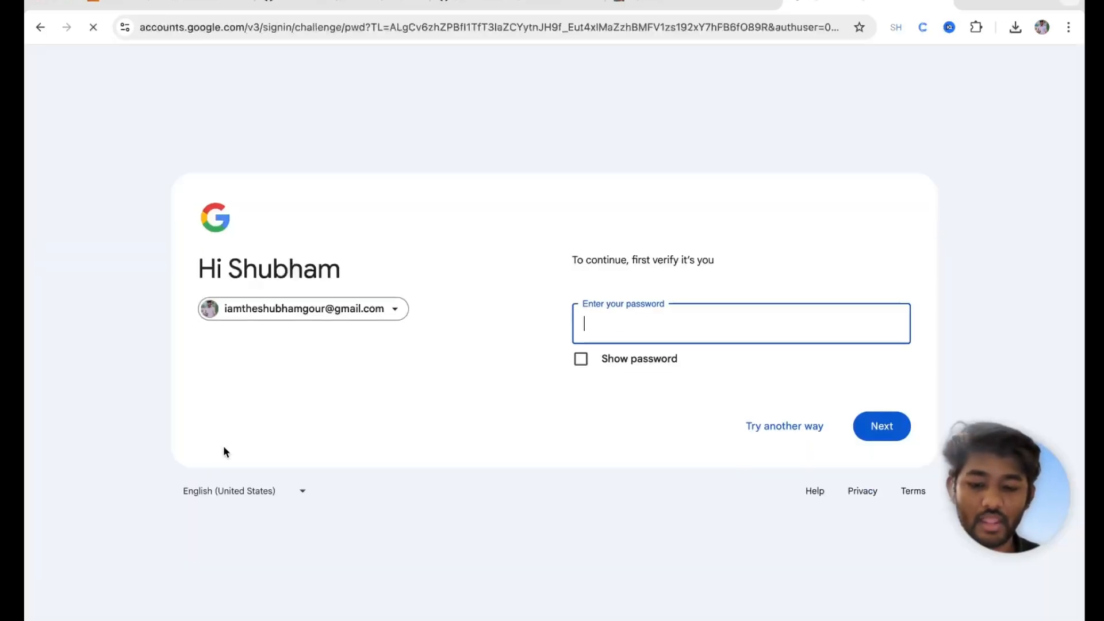
{"action": "left_click", "coordinate": [648, 325]}
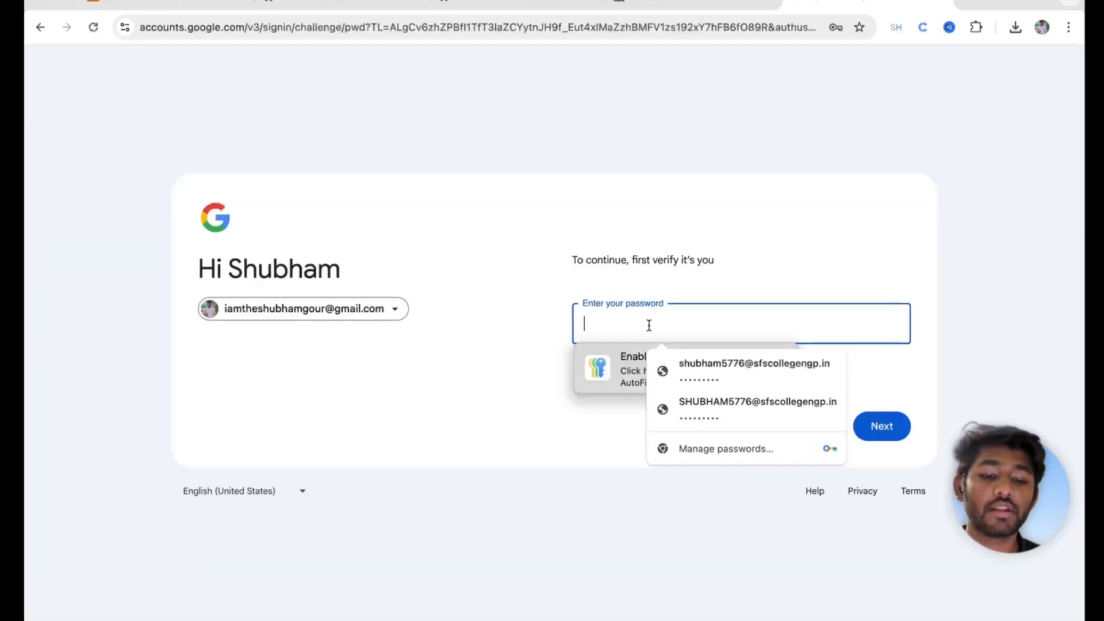
{"action": "left_click", "coordinate": [617, 354]}
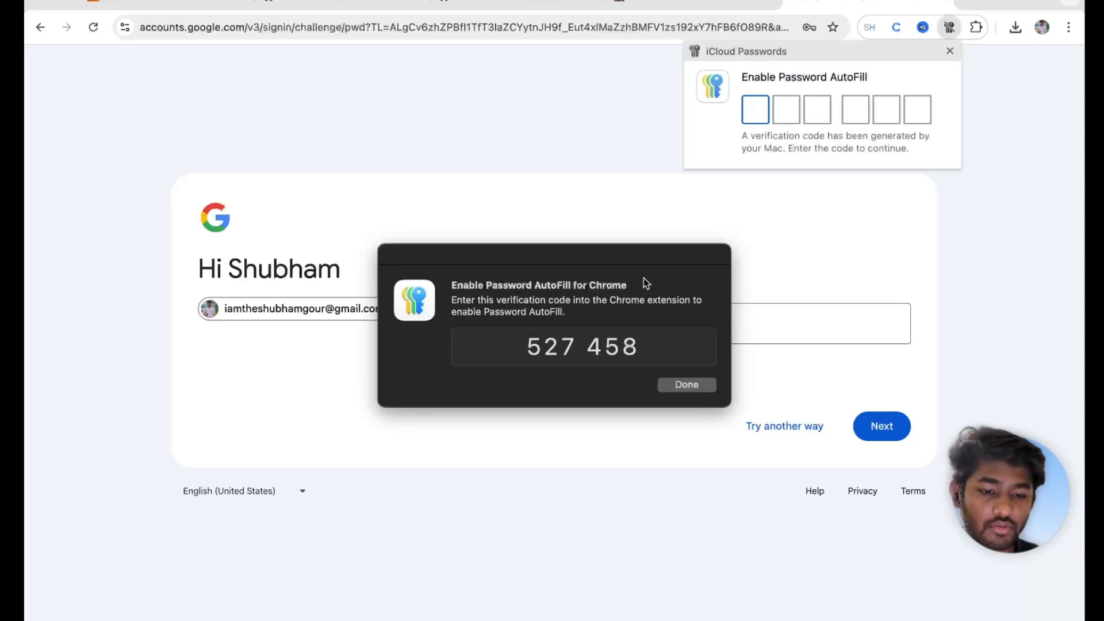
{"action": "left_click", "coordinate": [685, 384]}
{"action": "left_click", "coordinate": [617, 316]}
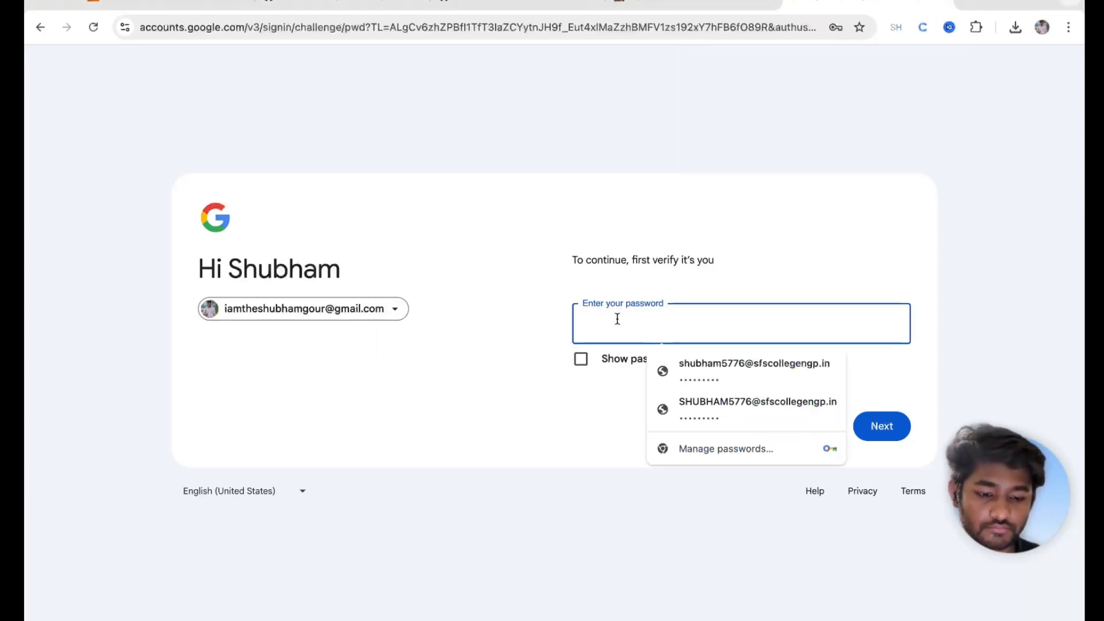
{"action": "type", "text": "••••••"}
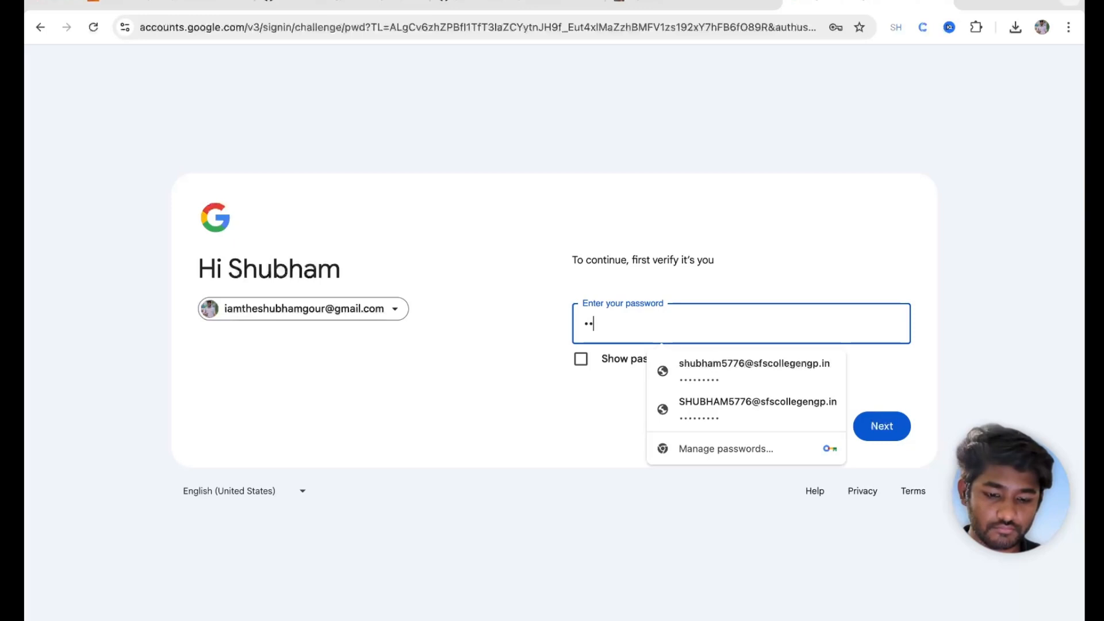
{"action": "type", "text": "••"}
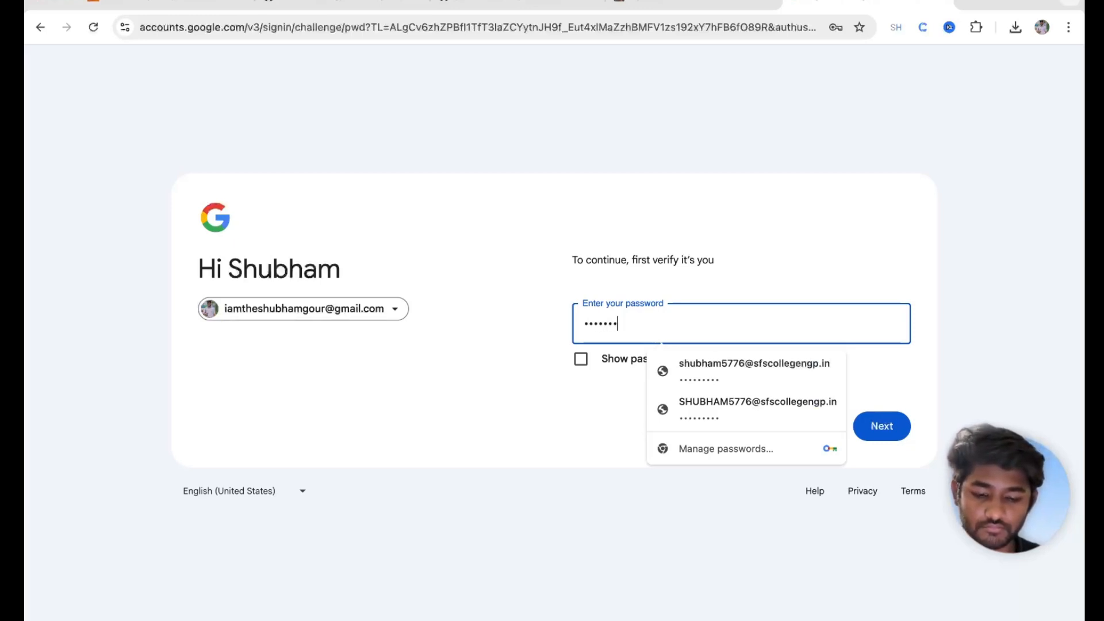
{"action": "left_click", "coordinate": [561, 387]}
{"action": "left_click", "coordinate": [884, 435]}
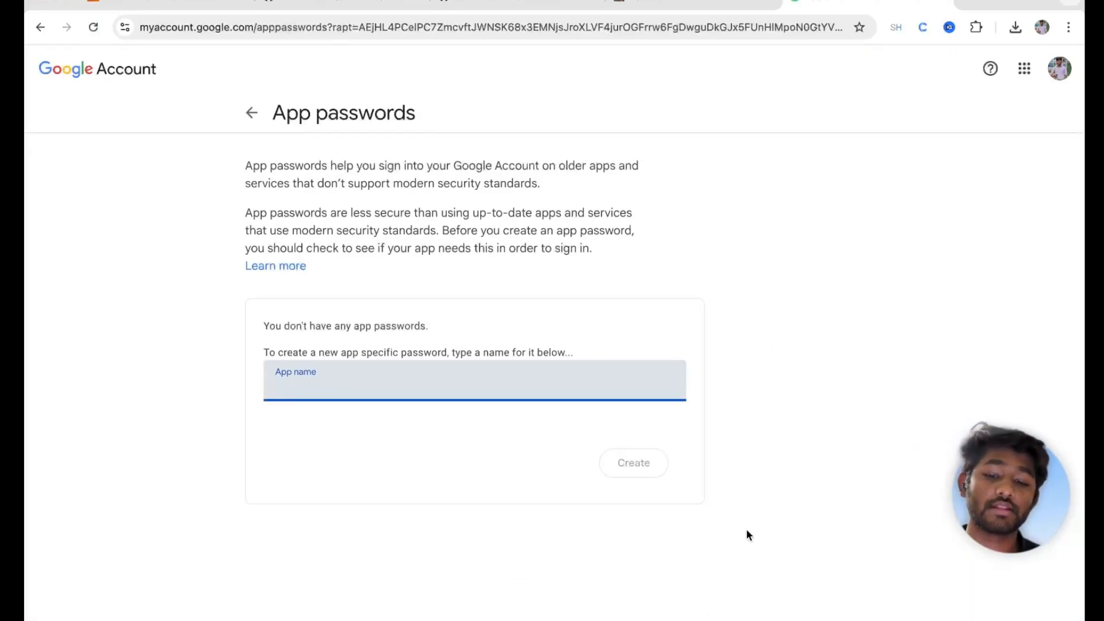
Step: Create an app password named 'Jenkins-application-auth', copy it, and return to Jenkins
{"action": "type", "text": "Jenkins-application-auth"}
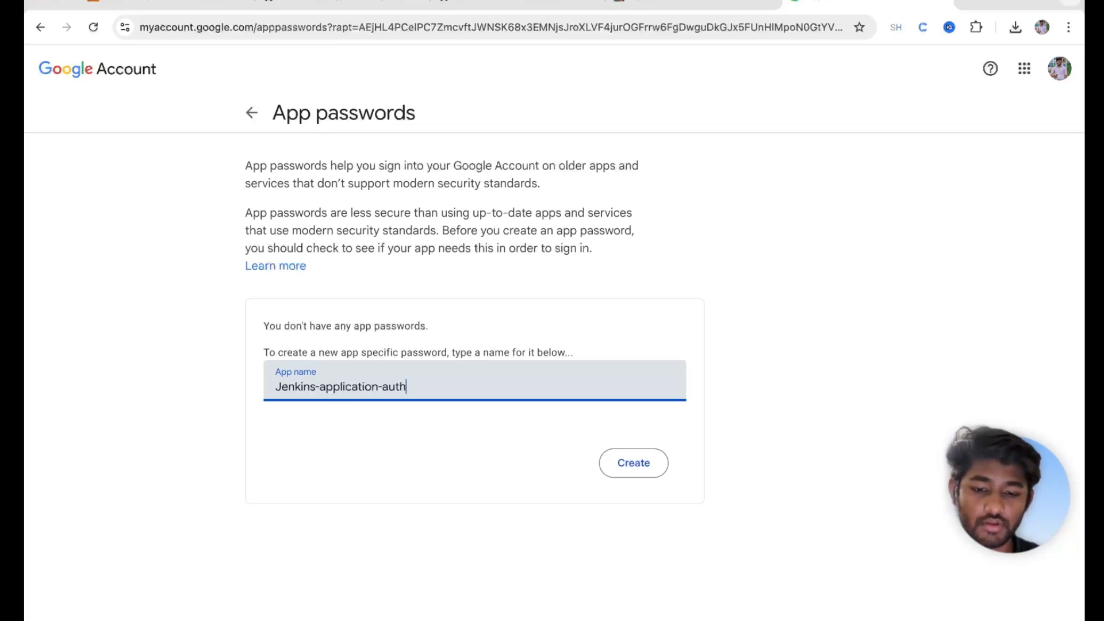
{"action": "left_click", "coordinate": [619, 461]}
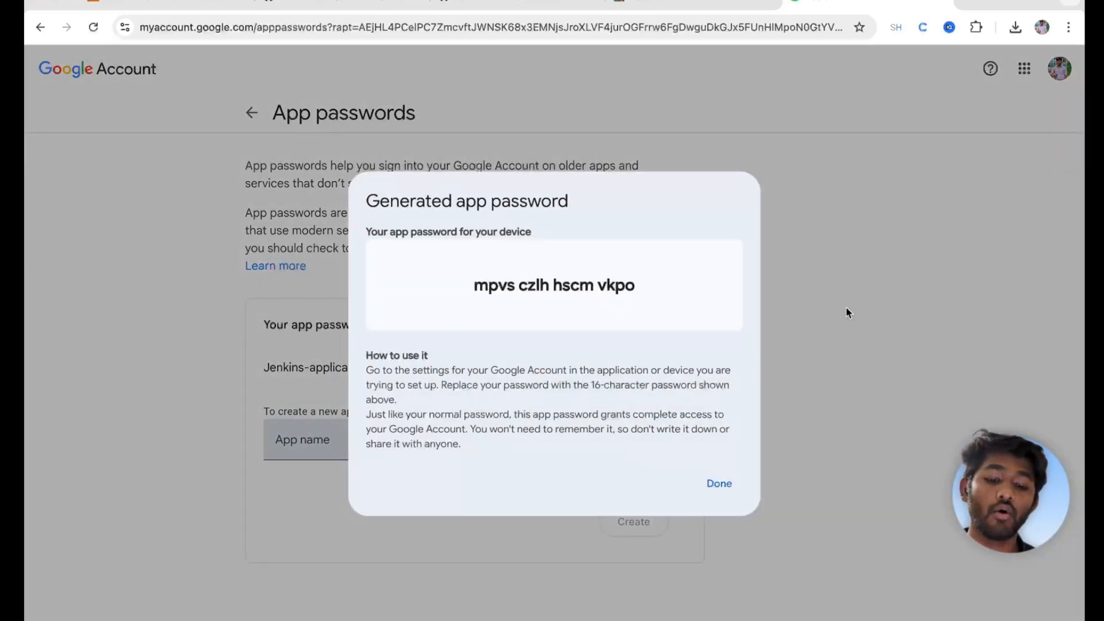
{"action": "triple_click", "coordinate": [525, 296]}
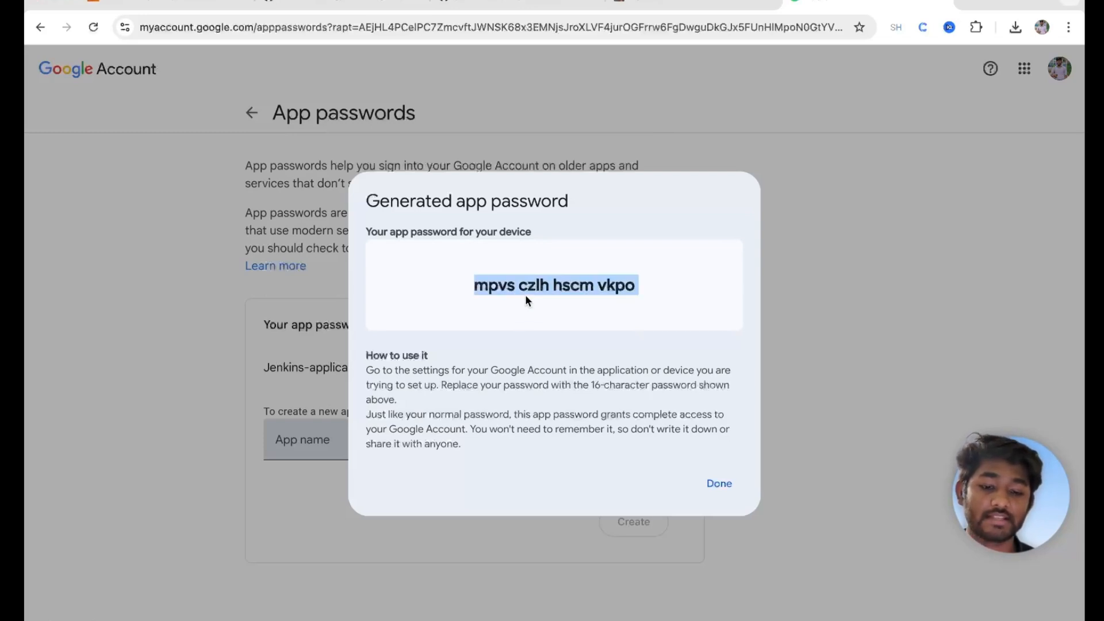
{"action": "left_click", "coordinate": [655, 3]}
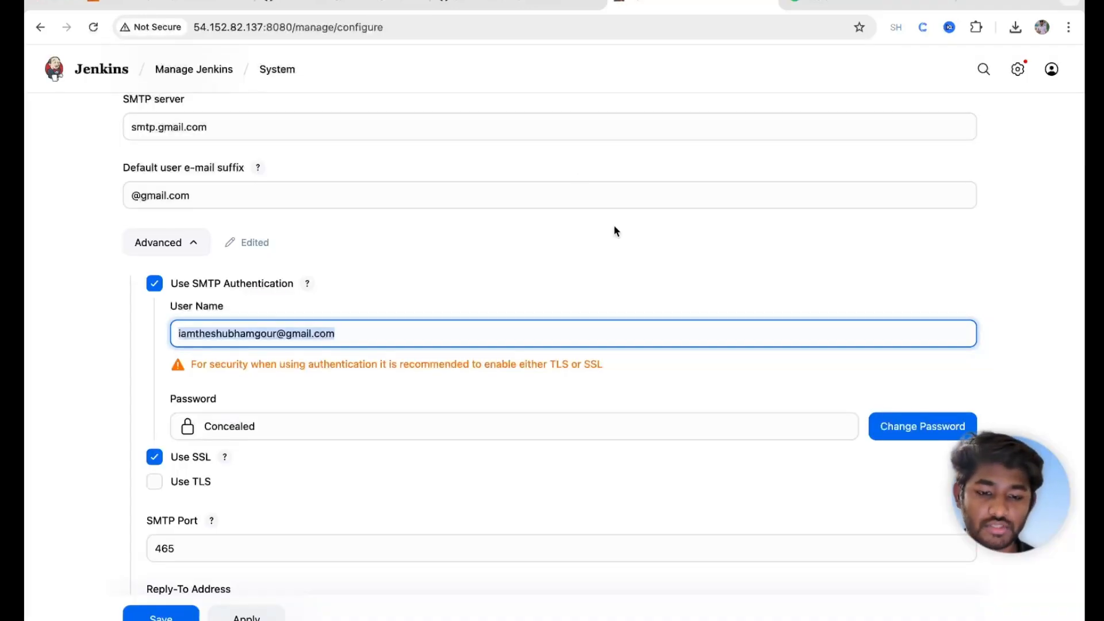
Step: Replace the SMTP password with the pasted Google app password, keeping SSL on port 465
{"action": "left_click", "coordinate": [906, 434]}
{"action": "triple_click", "coordinate": [425, 431]}
{"action": "key", "text": "BackSpace"}
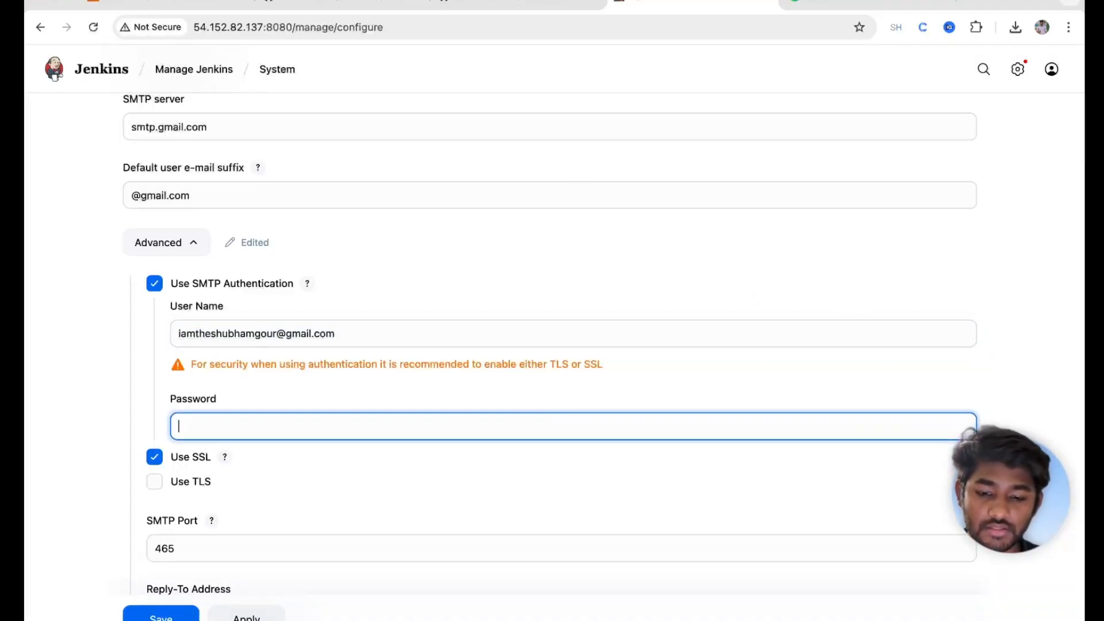
{"action": "key", "text": "super+v"}
{"action": "scroll", "coordinate": [426, 444], "scroll_direction": "down", "scroll_amount": 3}
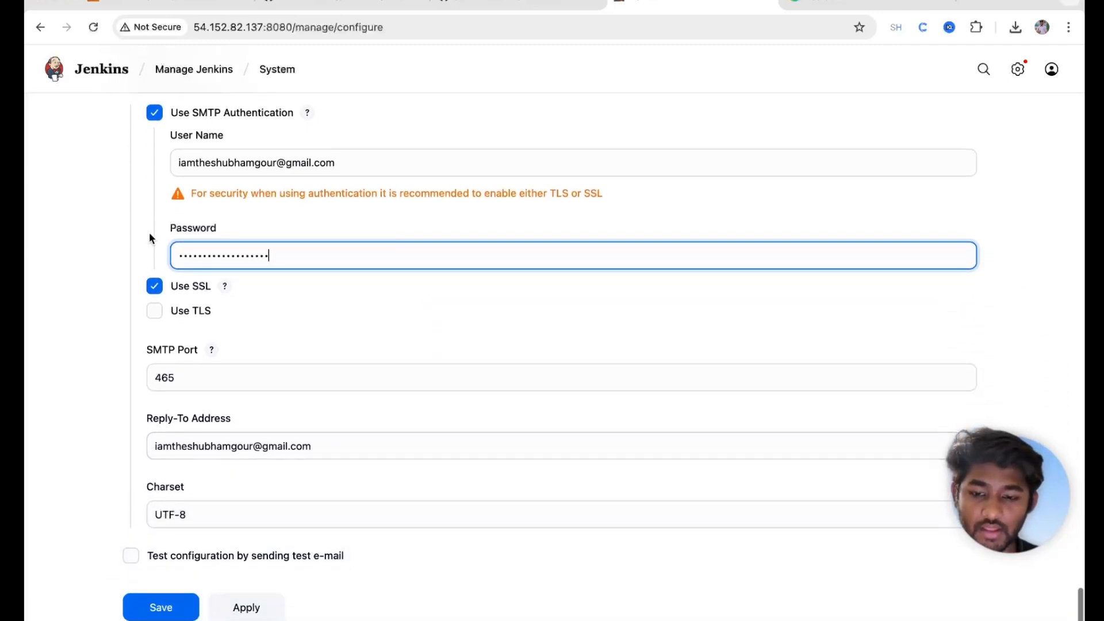
{"action": "left_click", "coordinate": [225, 290]}
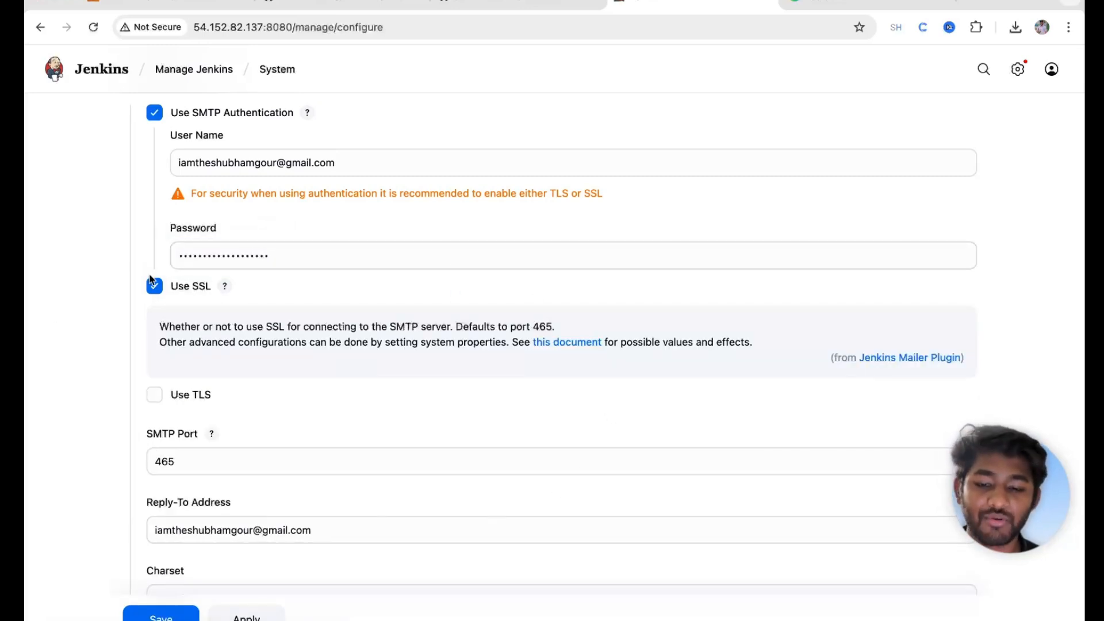
{"action": "scroll", "coordinate": [310, 422], "scroll_direction": "down", "scroll_amount": 1}
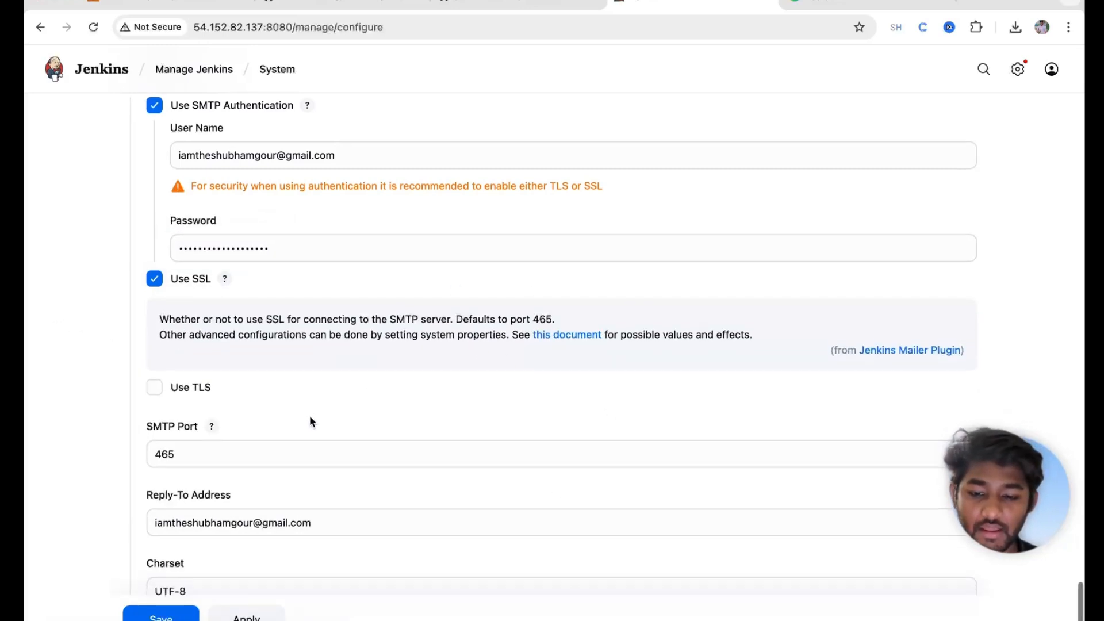
{"action": "scroll", "coordinate": [310, 421], "scroll_direction": "down", "scroll_amount": 3}
{"action": "left_click", "coordinate": [156, 324]}
{"action": "left_click_drag", "start_coordinate": [156, 324], "coordinate": [204, 327]}
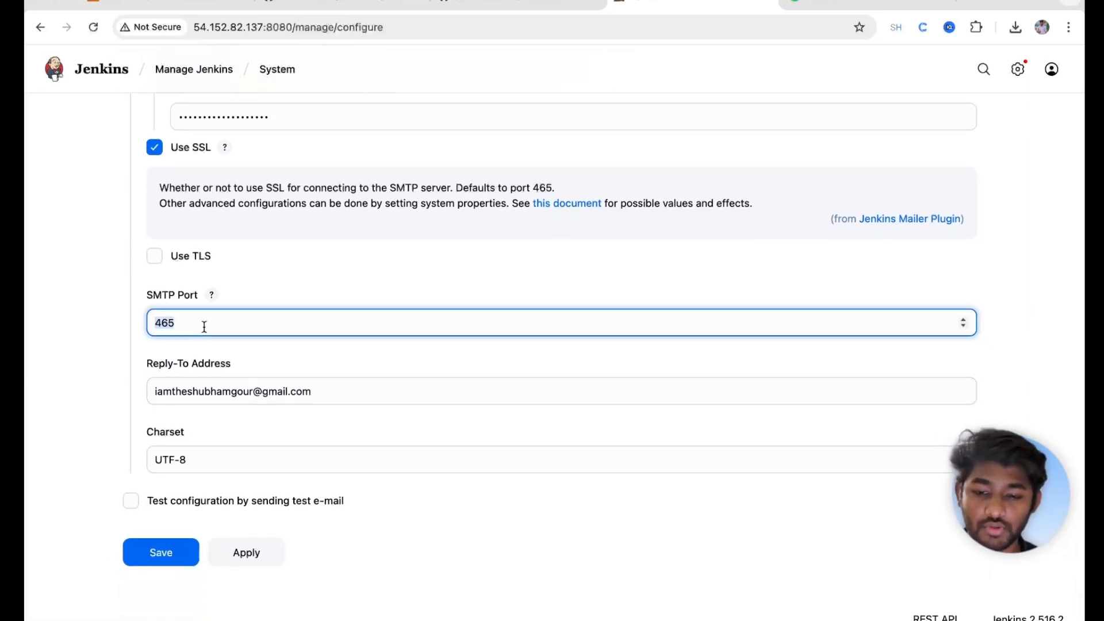
Step: Send a test e-mail to the Reply-To address and confirm the success message
{"action": "left_click", "coordinate": [131, 501]}
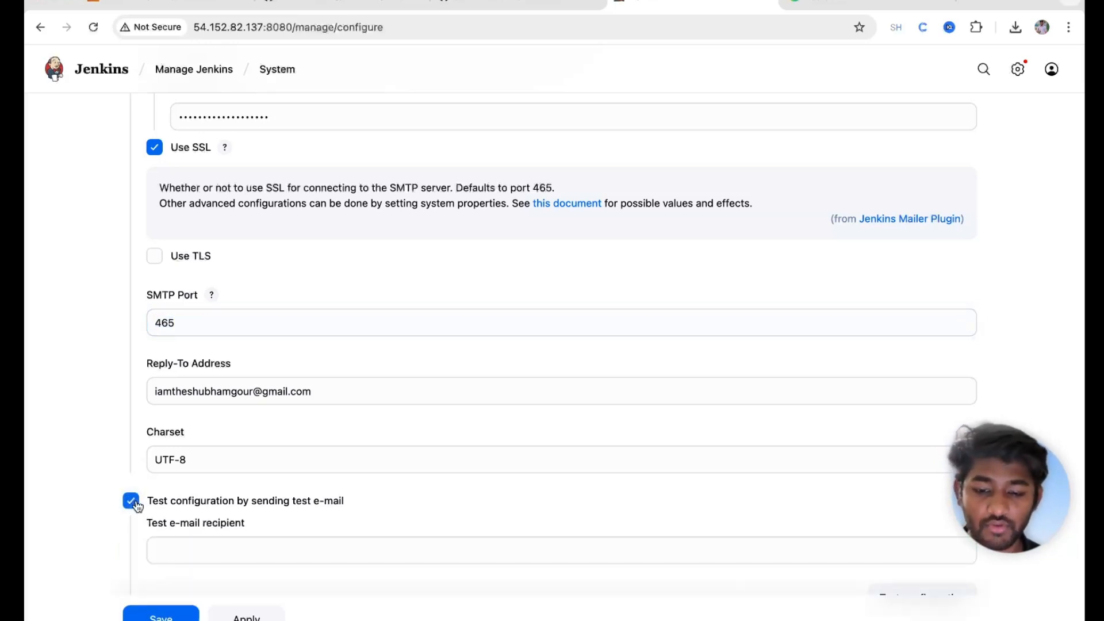
{"action": "scroll", "coordinate": [134, 504], "scroll_direction": "down", "scroll_amount": 3}
{"action": "left_click", "coordinate": [219, 430]}
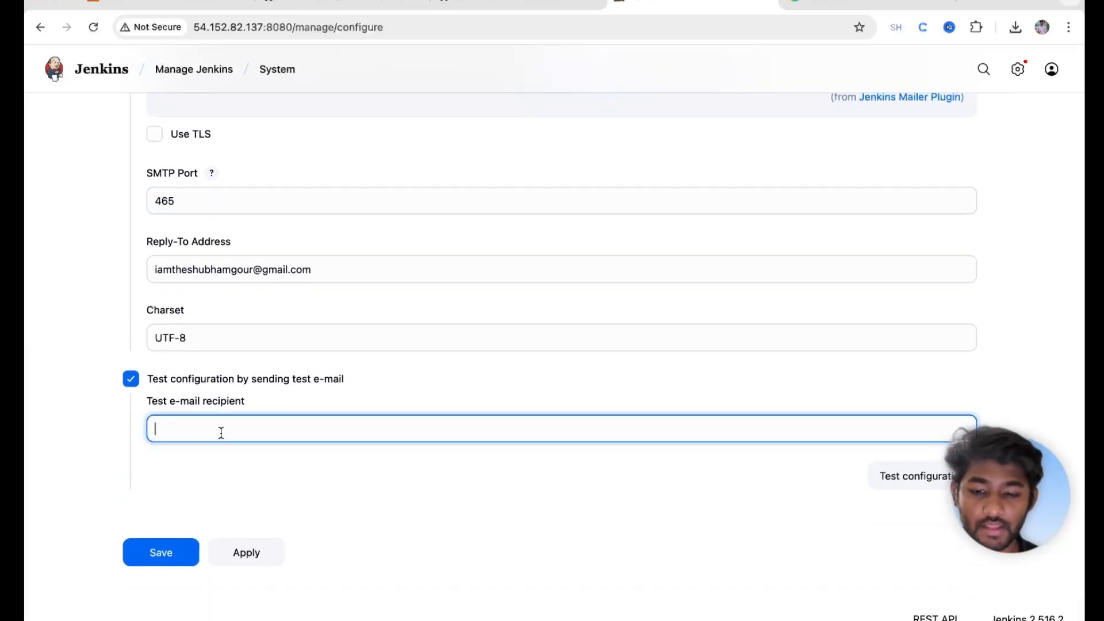
{"action": "triple_click", "coordinate": [250, 269]}
{"action": "key", "text": "ctrl+c"}
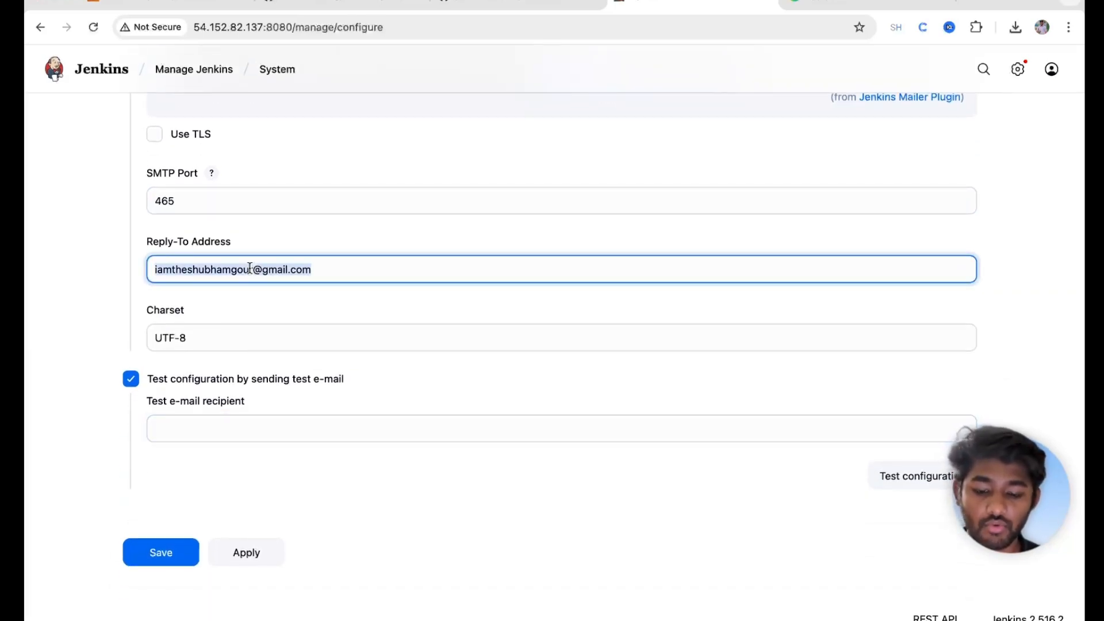
{"action": "left_click", "coordinate": [209, 432]}
{"action": "key", "text": "ctrl+v"}
{"action": "left_click", "coordinate": [891, 476]}
{"action": "scroll", "coordinate": [653, 409], "scroll_direction": "down", "scroll_amount": 2}
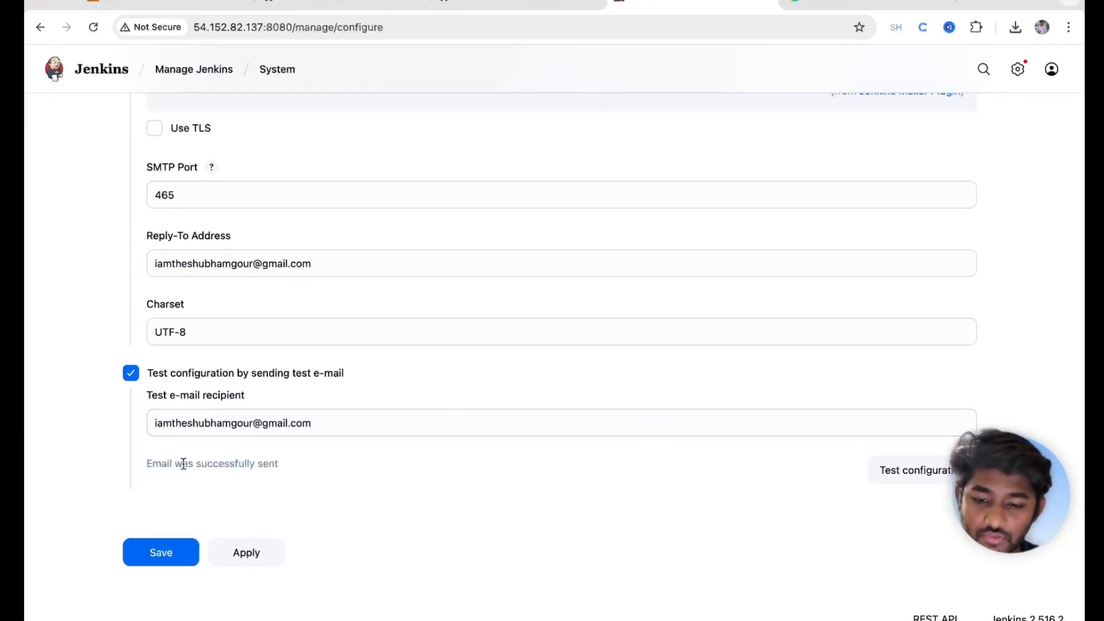
{"action": "left_click_drag", "start_coordinate": [154, 464], "coordinate": [278, 467]}
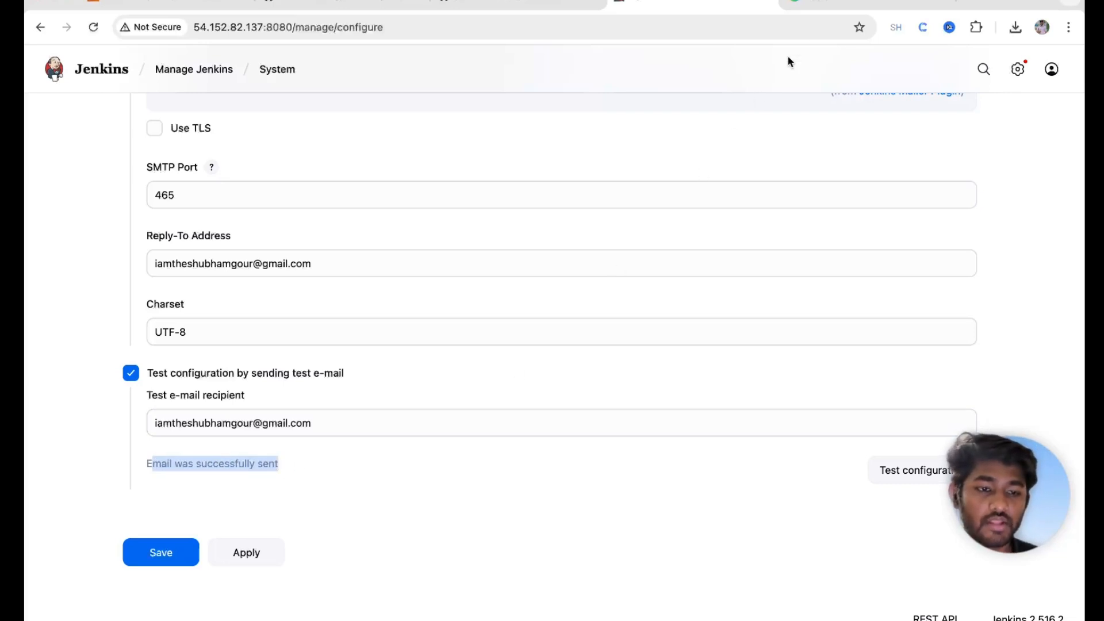
Step: Open 'Test email #1' in the Gmail inbox, then return to the Jenkins tab
{"action": "left_click", "coordinate": [937, 96]}
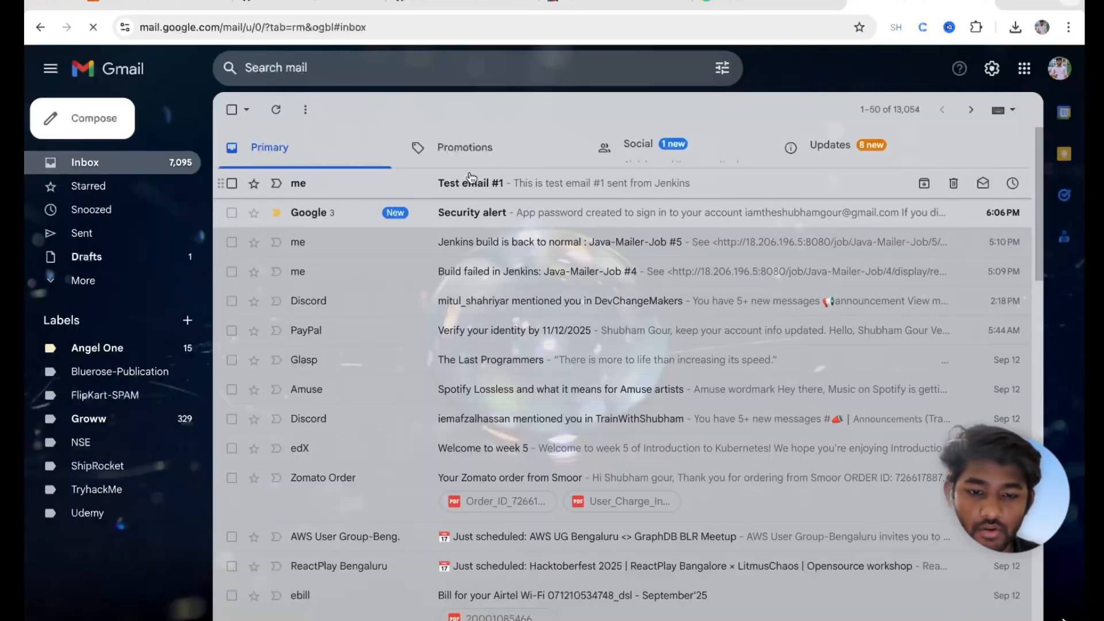
{"action": "left_click", "coordinate": [466, 190]}
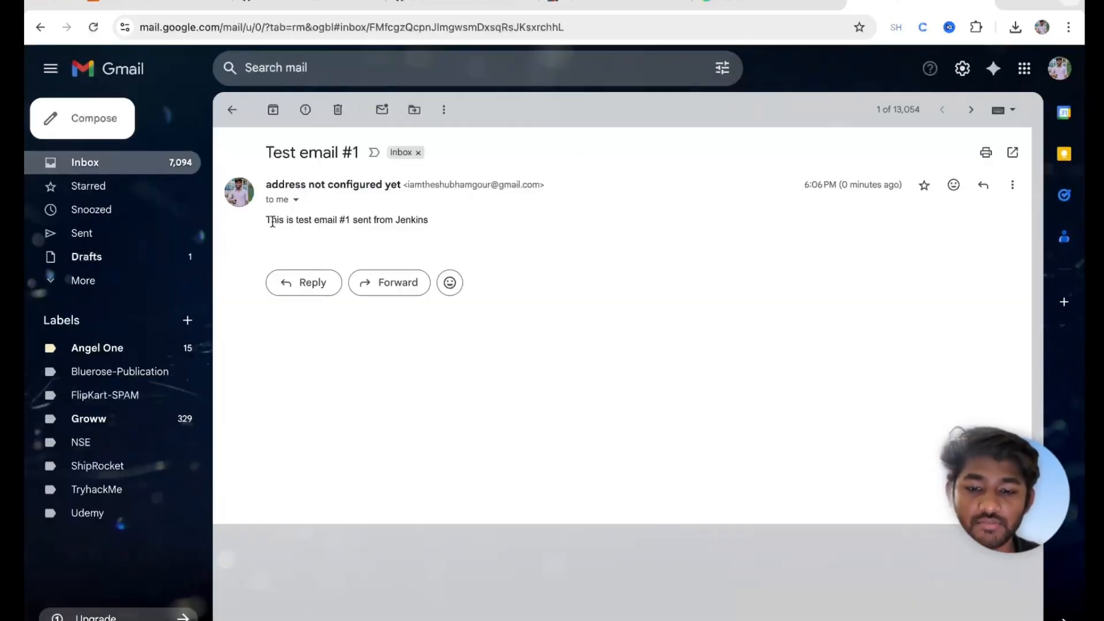
{"action": "left_click_drag", "start_coordinate": [272, 220], "coordinate": [432, 225]}
{"action": "left_click", "coordinate": [561, 3]}
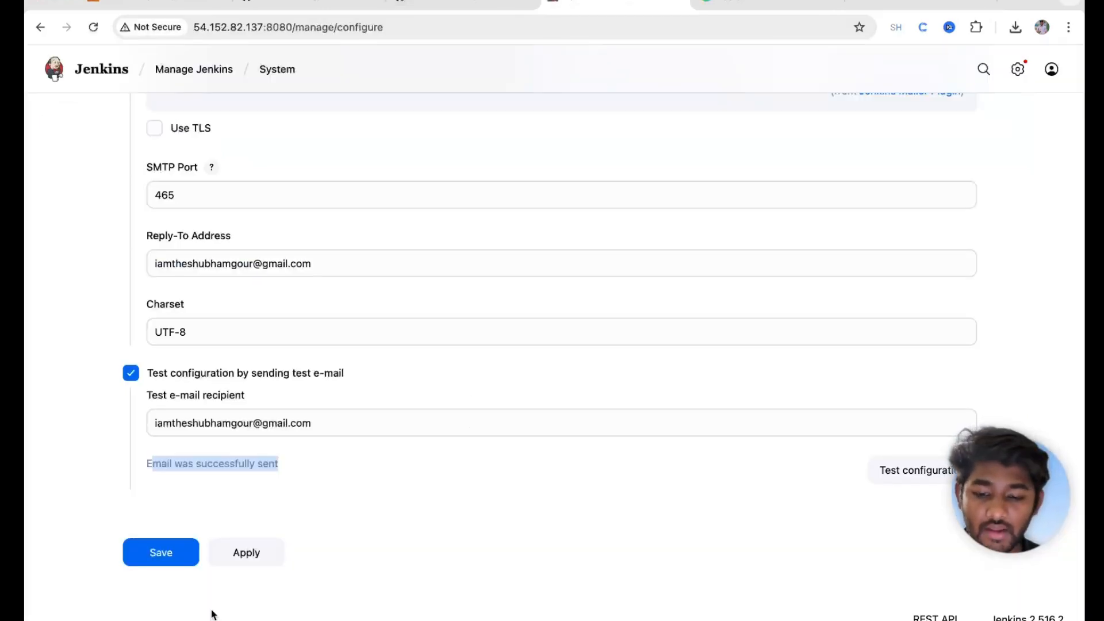
Step: Save the mail settings and open Java-Freestlye-Job's Configure page
{"action": "left_click", "coordinate": [152, 553]}
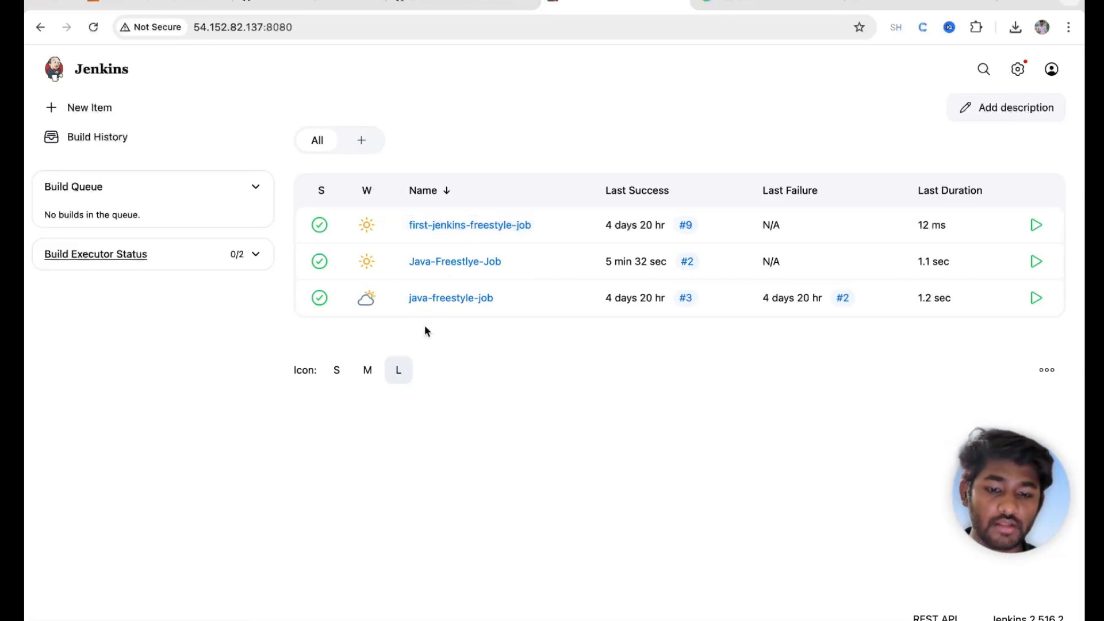
{"action": "left_click", "coordinate": [435, 266]}
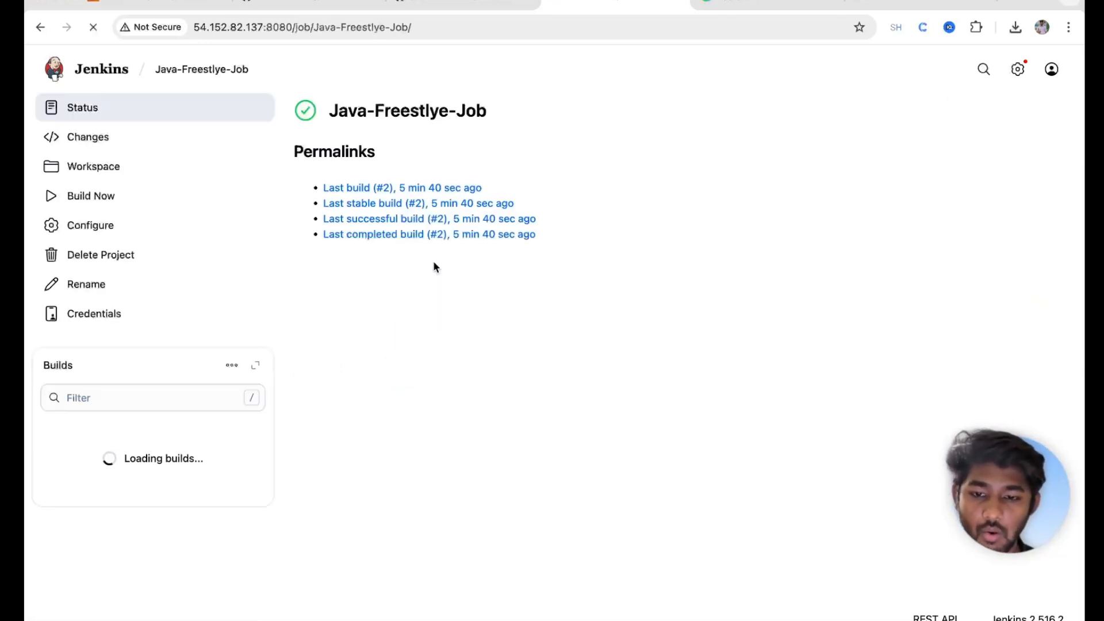
{"action": "left_click", "coordinate": [80, 236]}
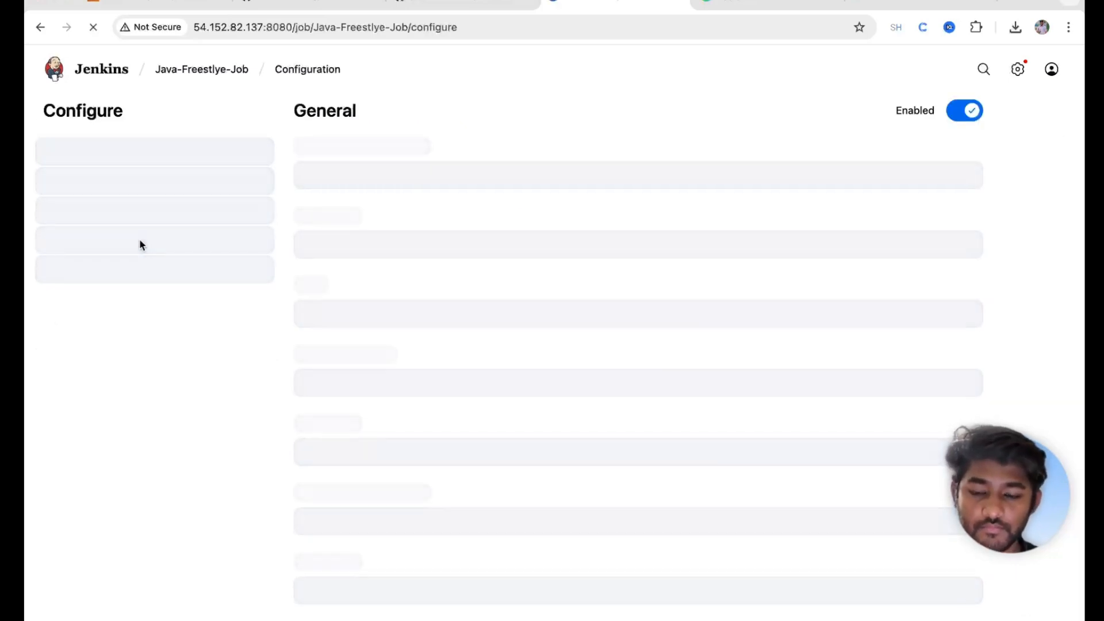
Step: Add an E-mail Notification post-build action addressed to the owner's e-mail address
{"action": "left_click", "coordinate": [90, 275]}
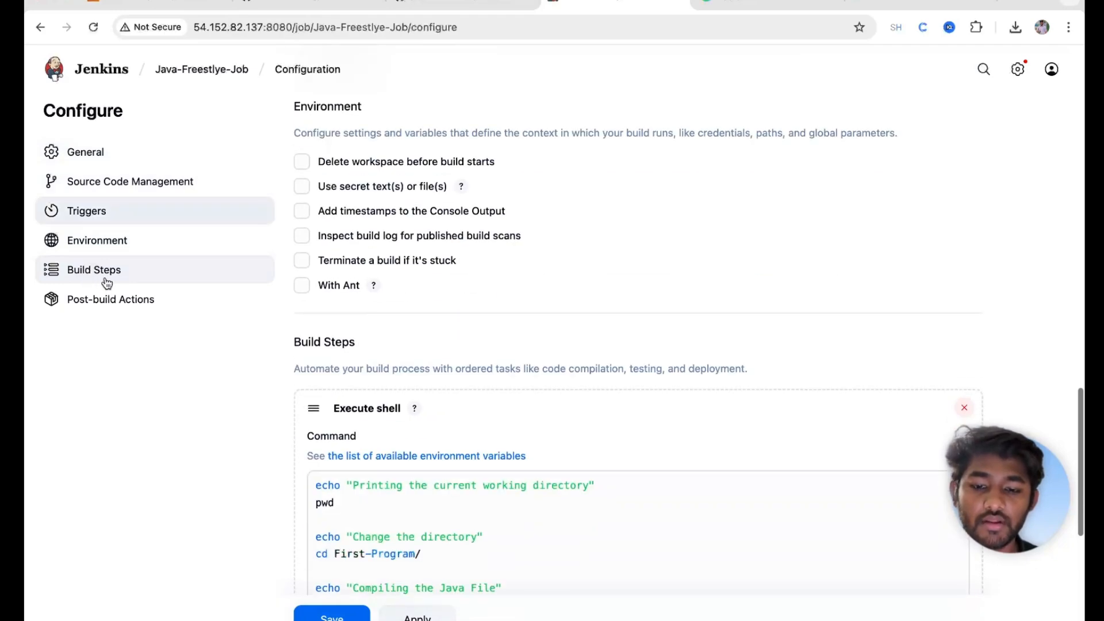
{"action": "scroll", "coordinate": [478, 356], "scroll_direction": "down", "scroll_amount": 1}
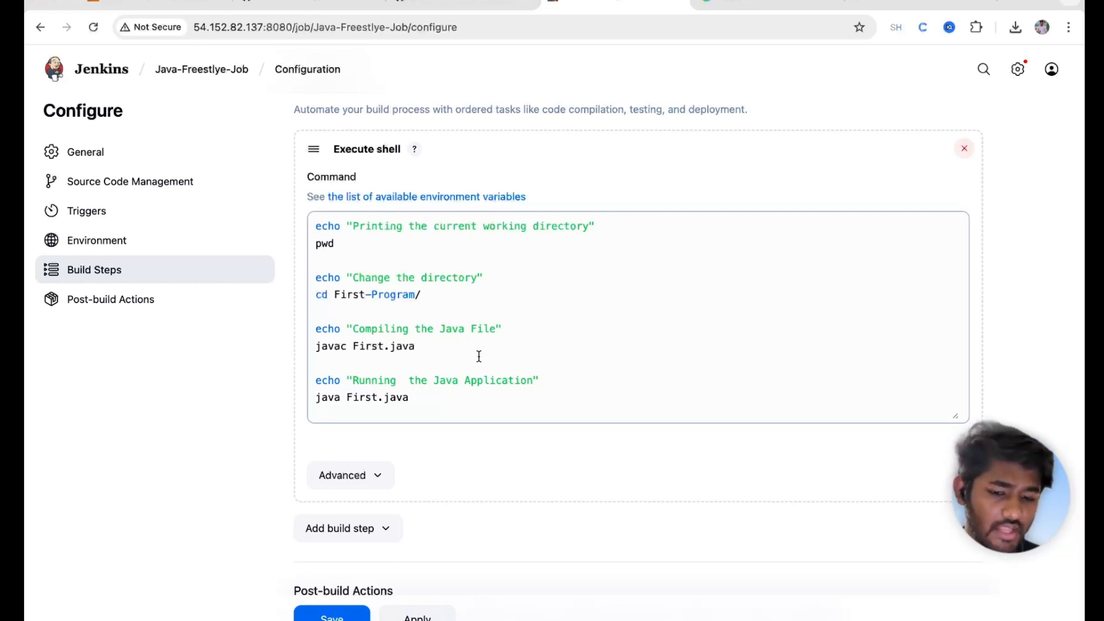
{"action": "scroll", "coordinate": [479, 356], "scroll_direction": "down", "scroll_amount": 5}
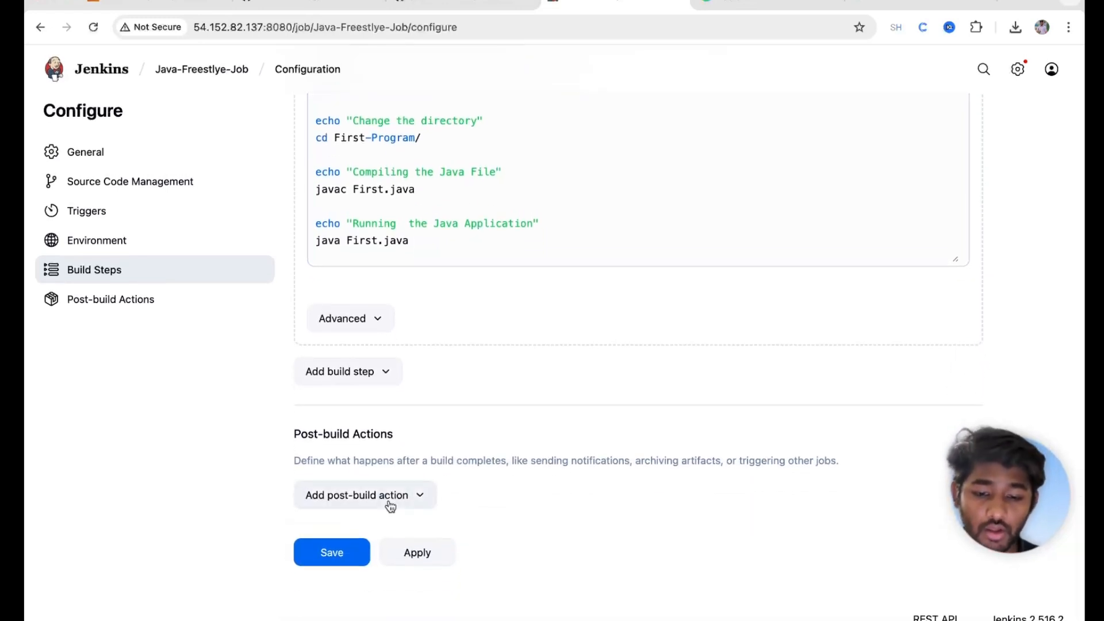
{"action": "left_click", "coordinate": [390, 506]}
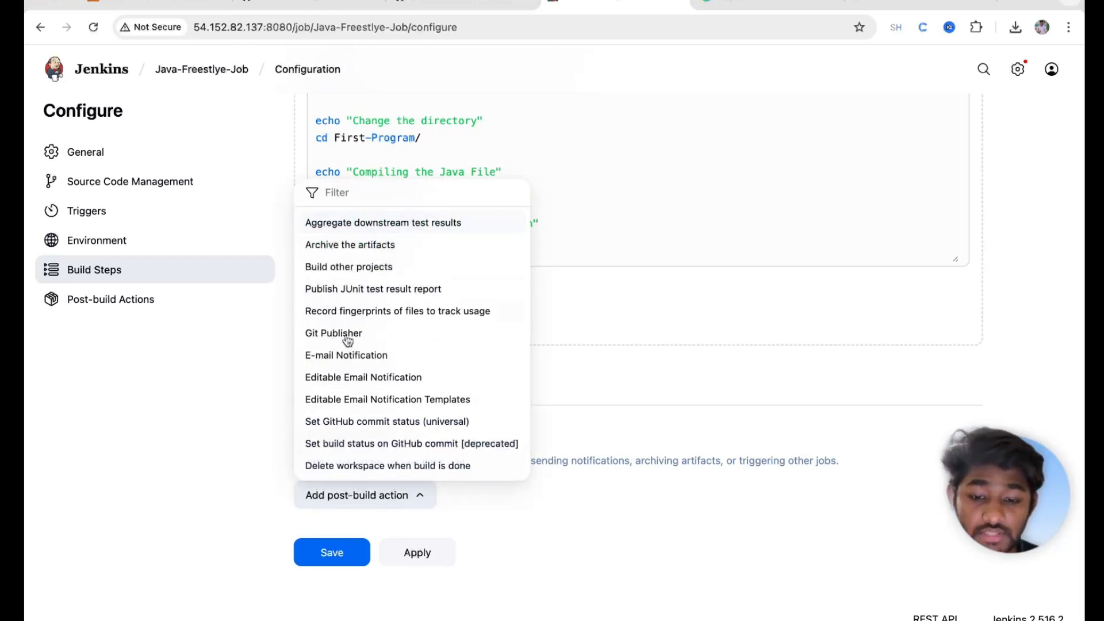
{"action": "left_click", "coordinate": [347, 356]}
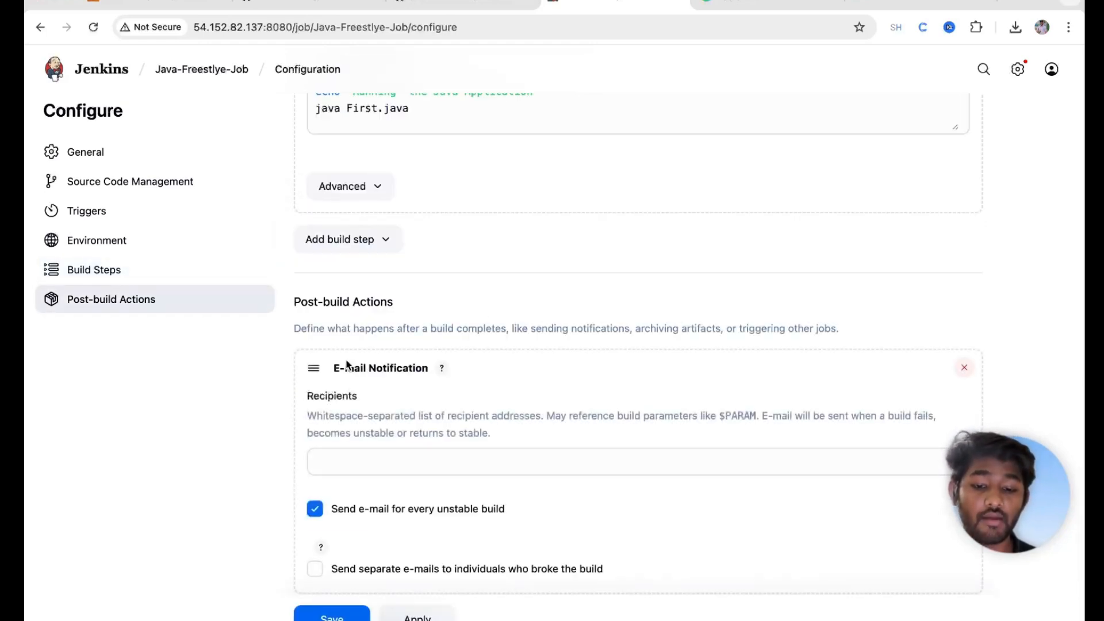
{"action": "left_click", "coordinate": [342, 461]}
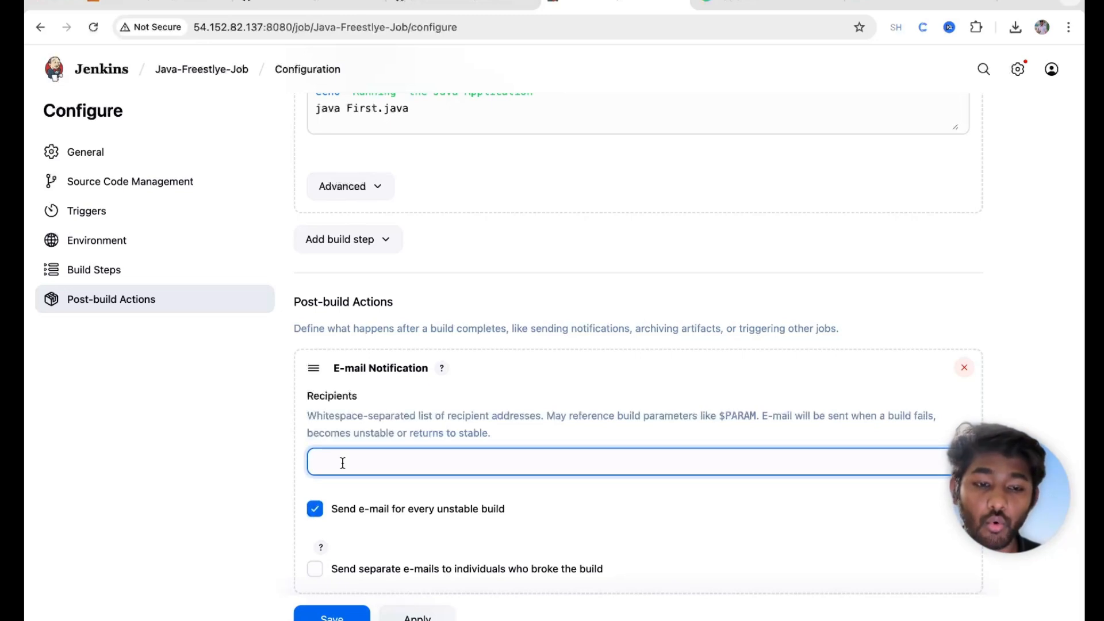
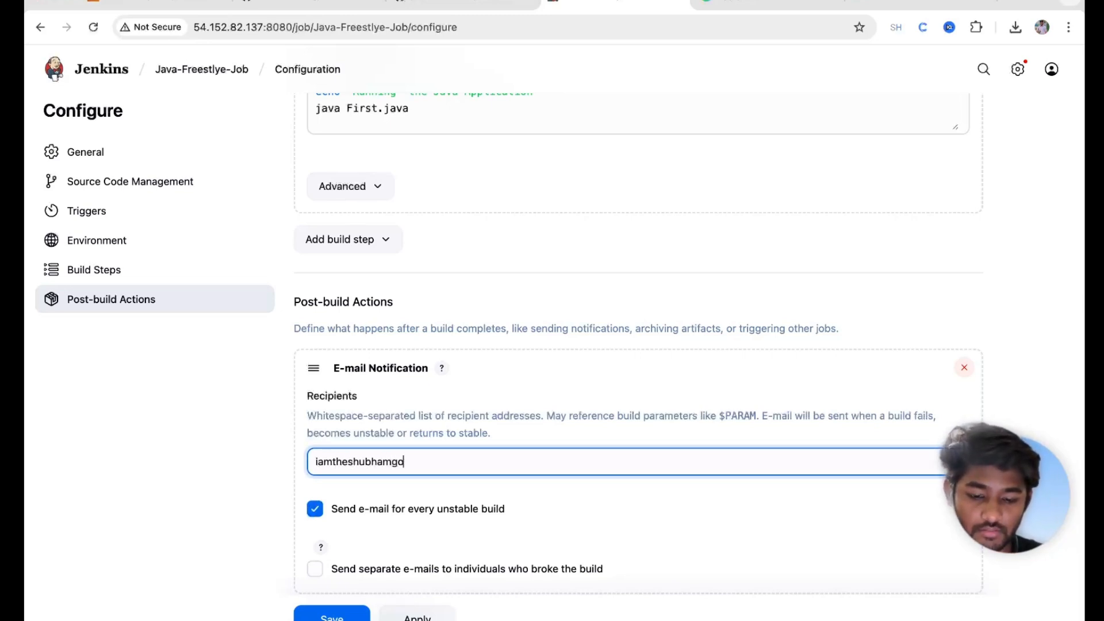
Step: Change the Branch Specifier to */master and apply the job configuration
{"action": "scroll", "coordinate": [261, 396], "scroll_direction": "down", "scroll_amount": 3}
{"action": "scroll", "coordinate": [261, 396], "scroll_direction": "up", "scroll_amount": 6}
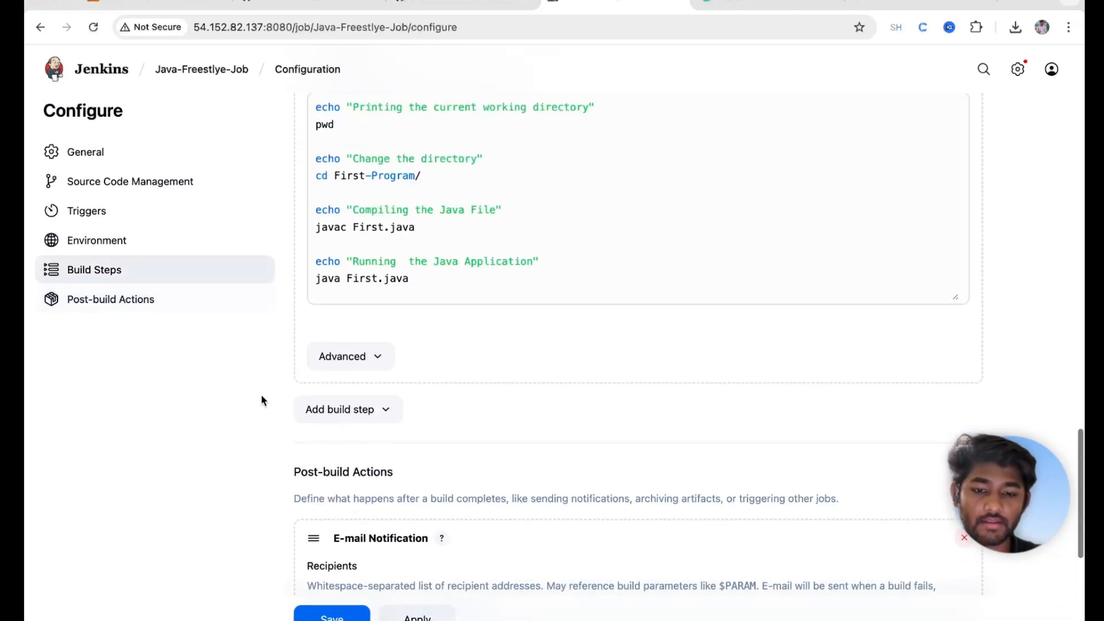
{"action": "scroll", "coordinate": [261, 400], "scroll_direction": "up", "scroll_amount": 10}
{"action": "scroll", "coordinate": [370, 319], "scroll_direction": "down", "scroll_amount": 2}
{"action": "left_click", "coordinate": [384, 373]}
{"action": "key", "text": "BackSpace"}
{"action": "key", "text": "BackSpace"}
{"action": "type", "text": "ster"}
{"action": "scroll", "coordinate": [354, 592], "scroll_direction": "down", "scroll_amount": 15}
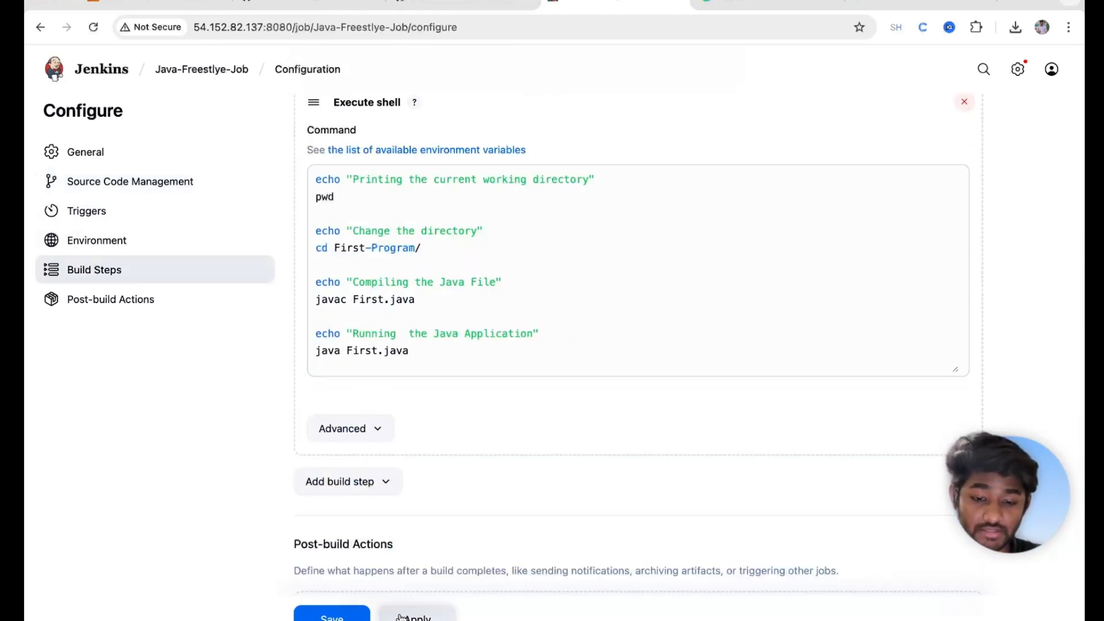
{"action": "left_click", "coordinate": [400, 617]}
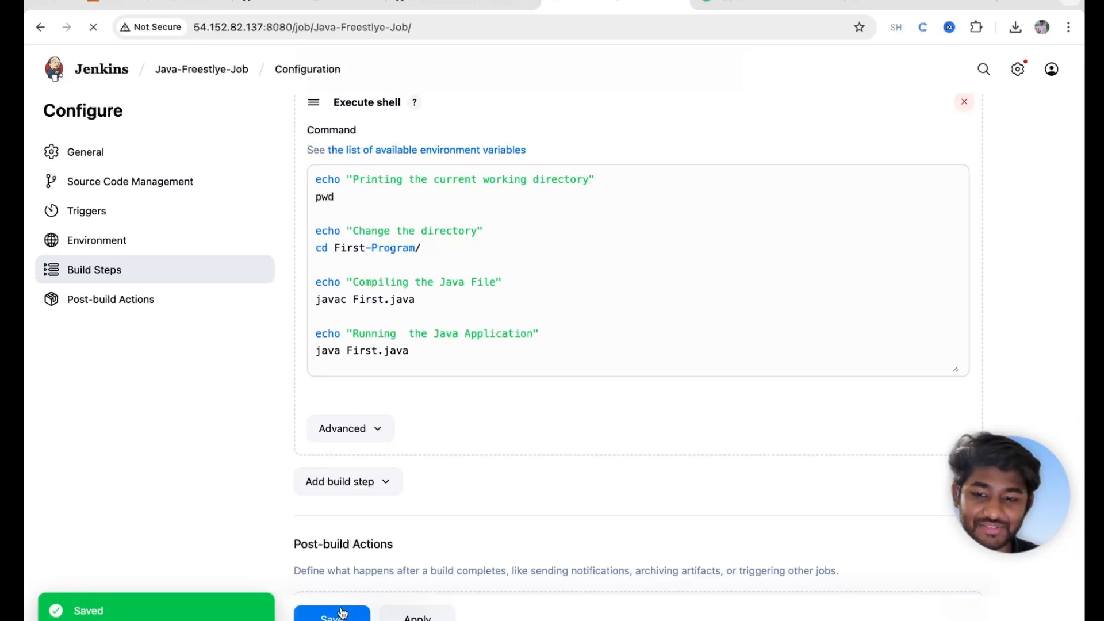
Step: Run another build of Java-Freestlye-Job and open failed build #4's console output
{"action": "left_click", "coordinate": [88, 198]}
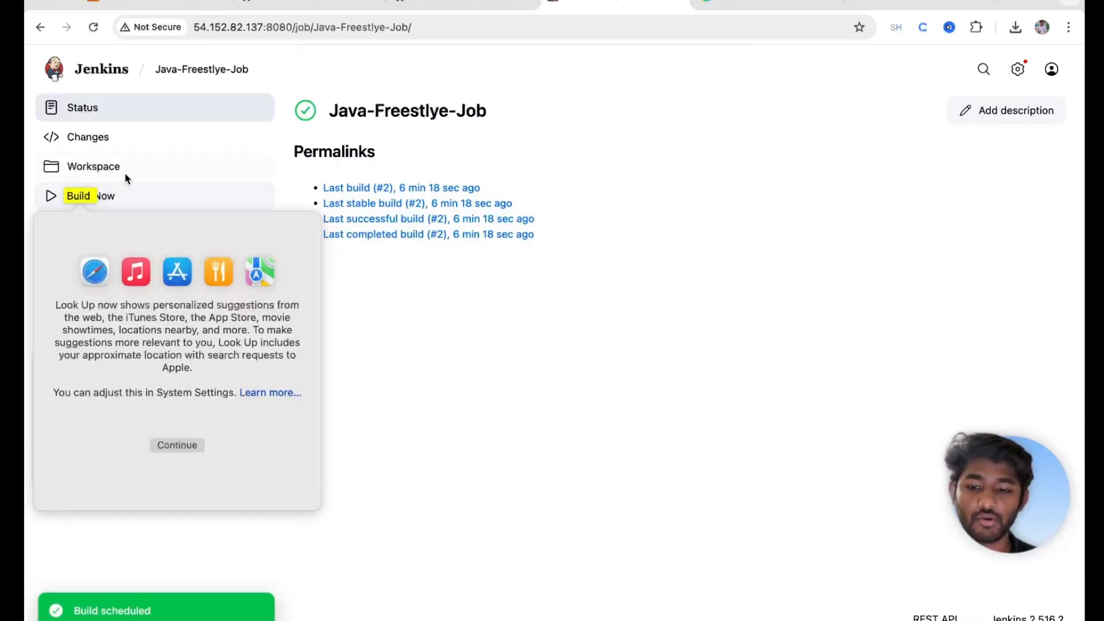
{"action": "left_click", "coordinate": [119, 173]}
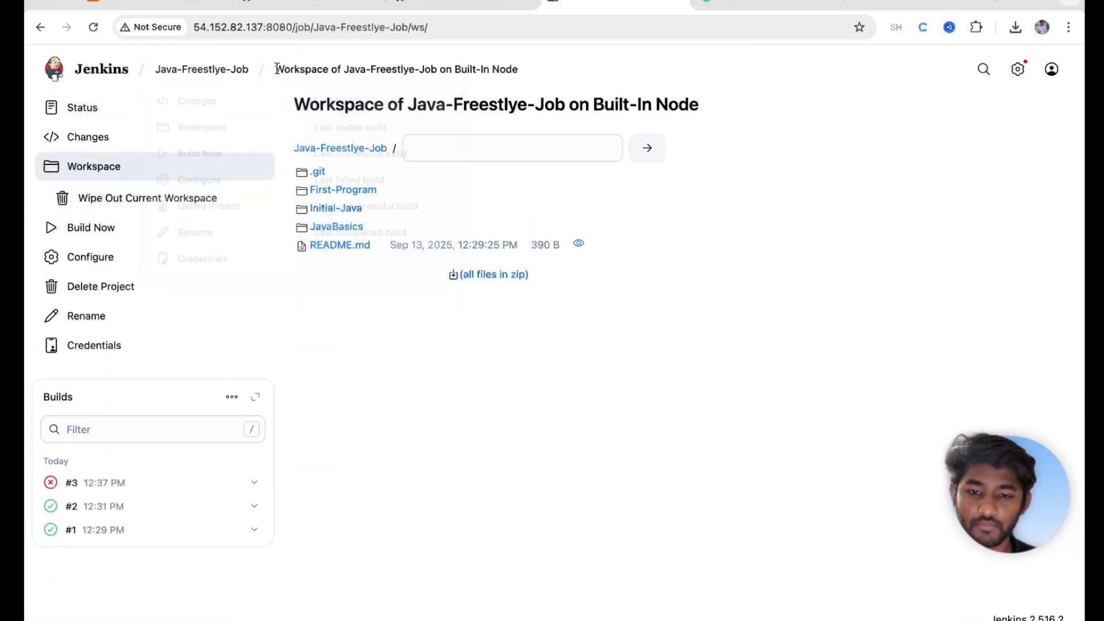
{"action": "mouse_move", "coordinate": [230, 73]}
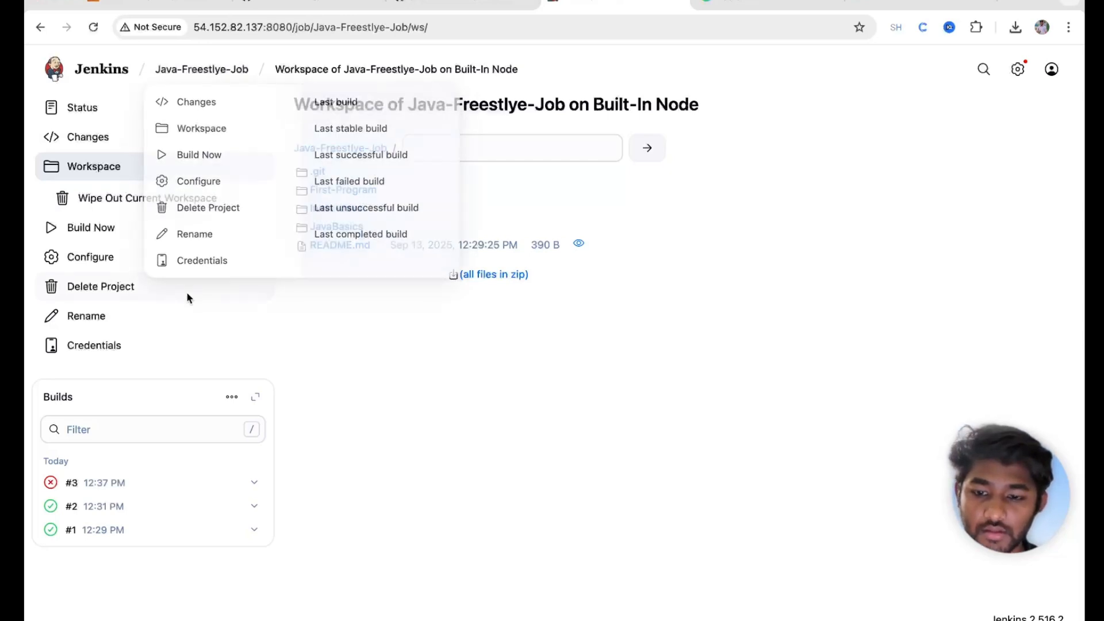
{"action": "left_click", "coordinate": [74, 227]}
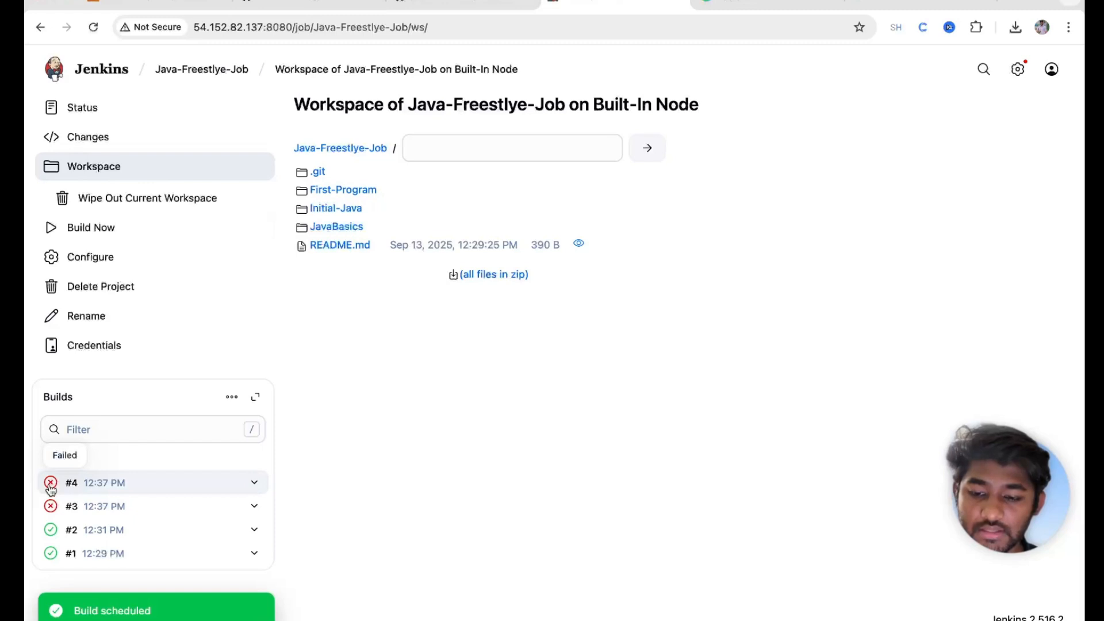
{"action": "left_click", "coordinate": [48, 489]}
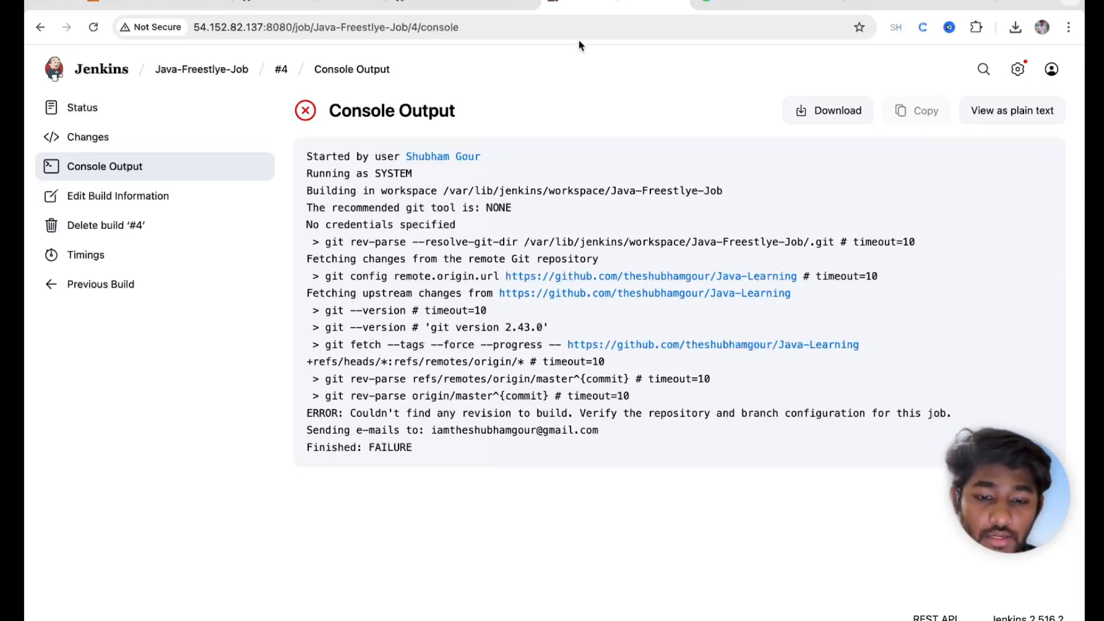
Step: Inspect the log's workspace path, git fetch lines and missing origin/master revision error, then go to Gmail
{"action": "left_click_drag", "start_coordinate": [448, 190], "coordinate": [758, 196]}
{"action": "triple_click", "coordinate": [670, 190]}
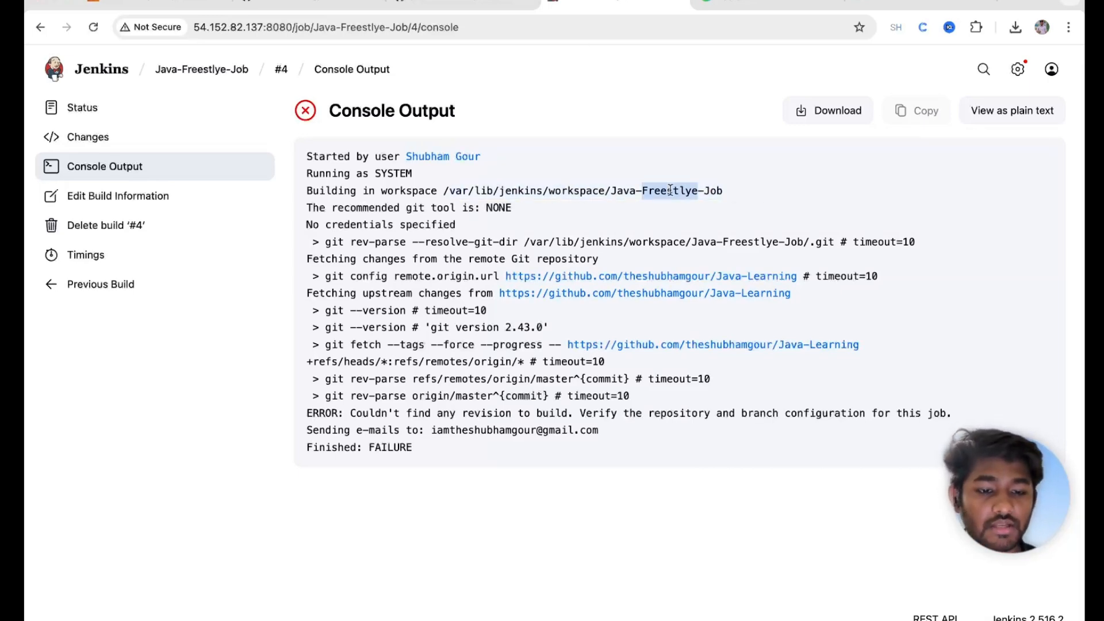
{"action": "left_click_drag", "start_coordinate": [367, 242], "coordinate": [734, 289]}
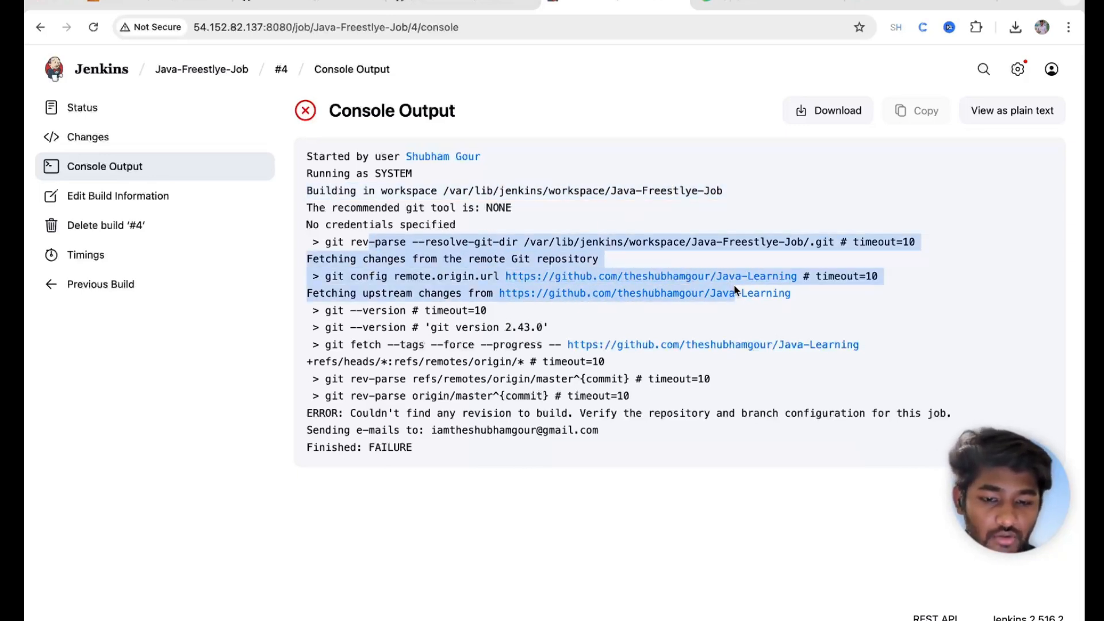
{"action": "left_click_drag", "start_coordinate": [797, 305], "coordinate": [807, 295]}
{"action": "left_click", "coordinate": [807, 295]}
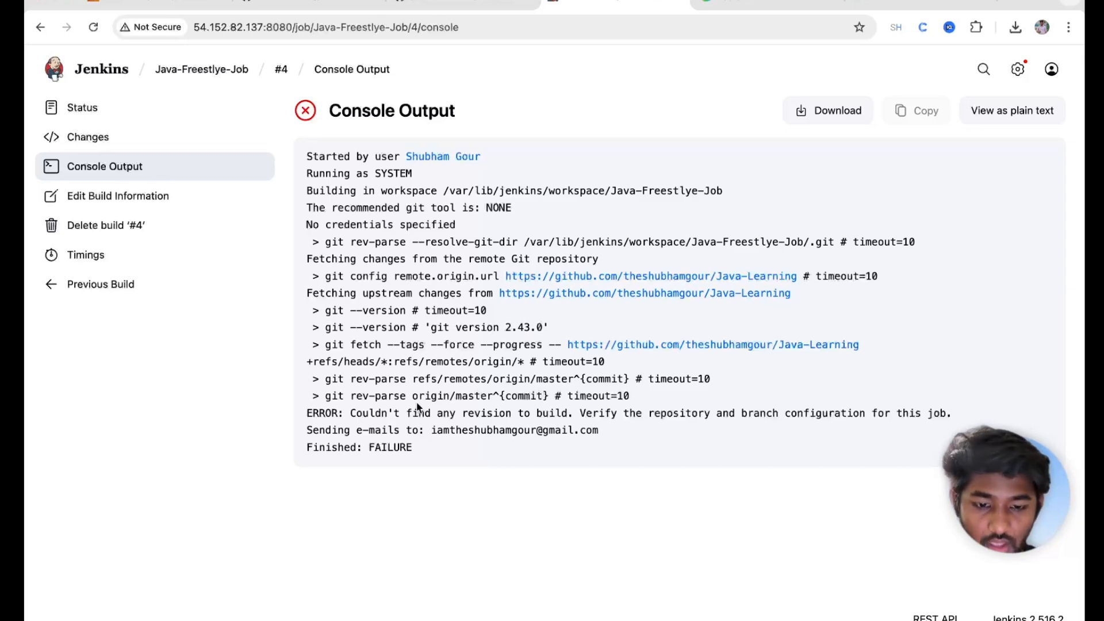
{"action": "double_click", "coordinate": [470, 396]}
{"action": "left_click_drag", "start_coordinate": [431, 395], "coordinate": [497, 401]}
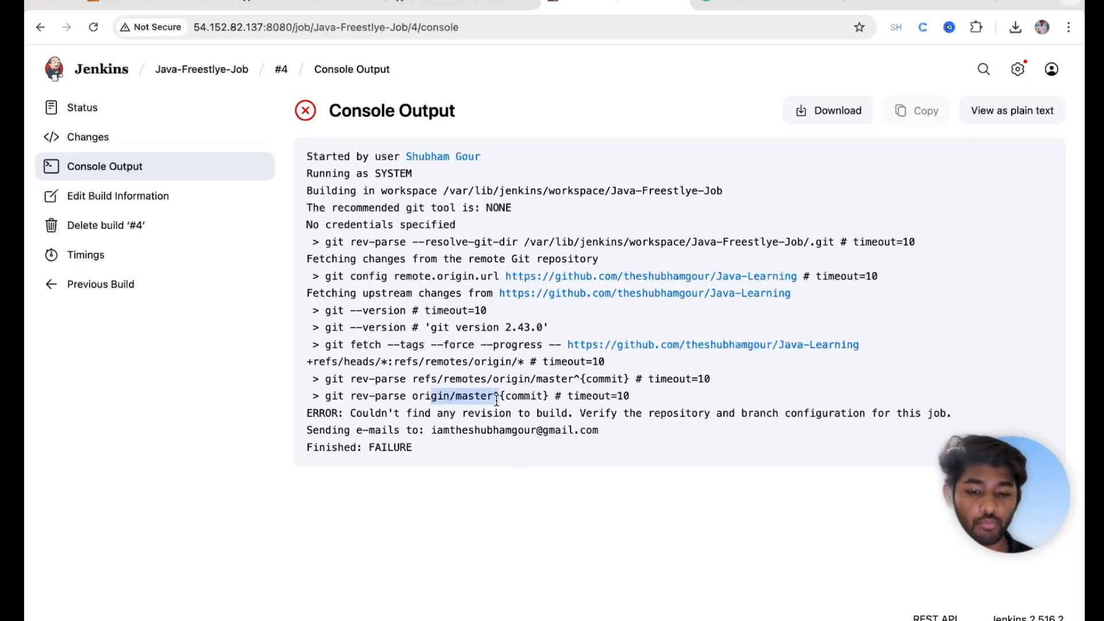
{"action": "left_click_drag", "start_coordinate": [353, 414], "coordinate": [583, 424]}
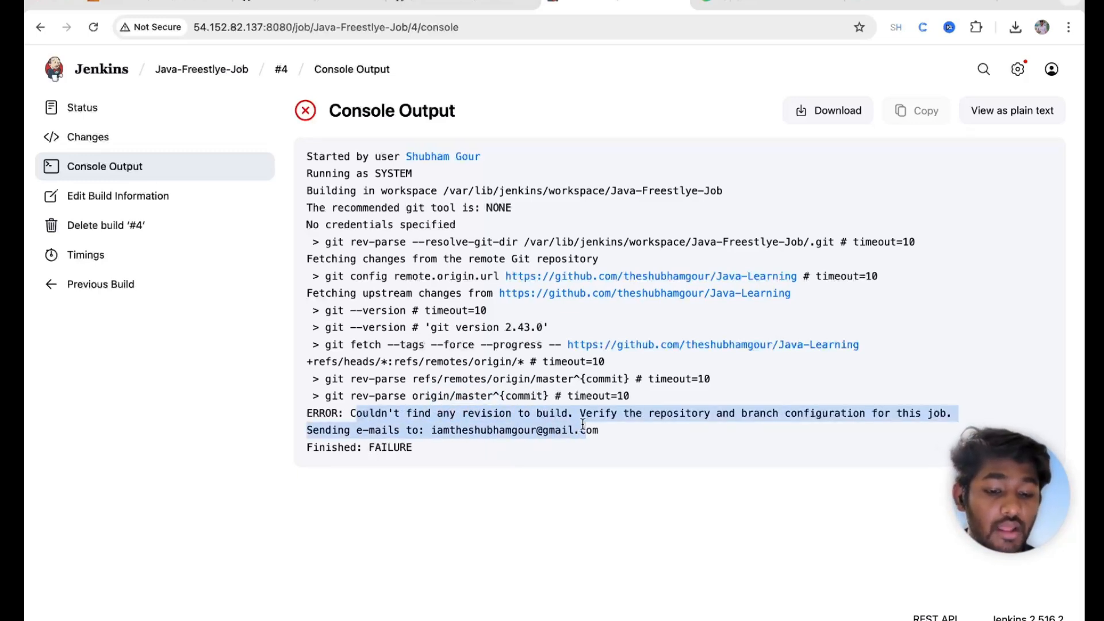
{"action": "double_click", "coordinate": [613, 414]}
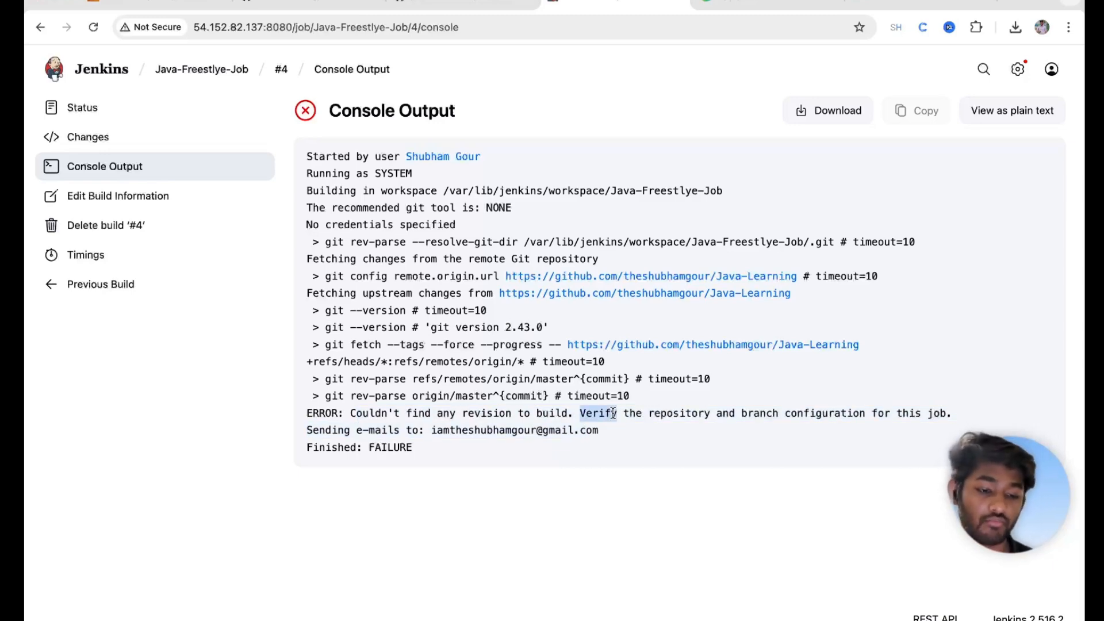
{"action": "left_click", "coordinate": [911, 4]}
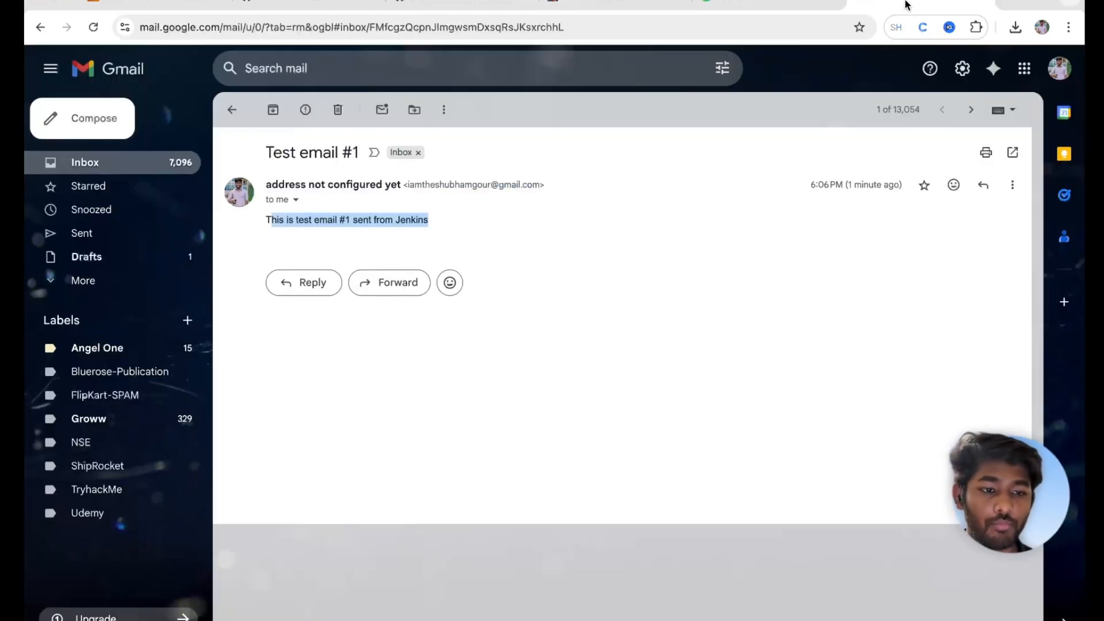
Step: Open the 'Build failed in Jenkins: Java-Freestlye-Job #4' e-mail and follow its link to build #4
{"action": "left_click", "coordinate": [232, 109]}
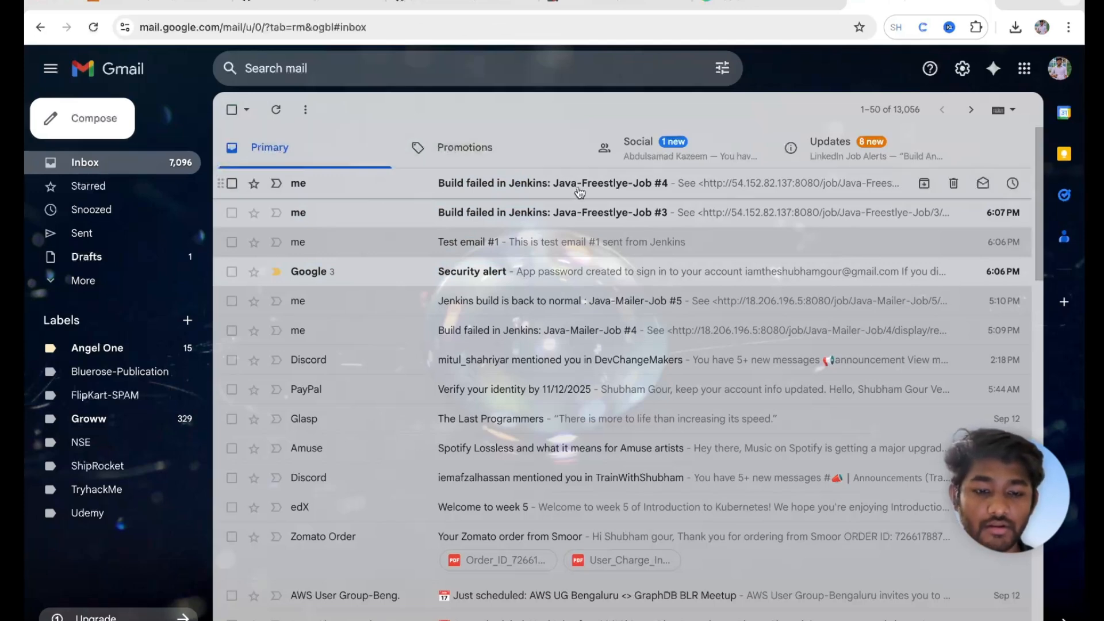
{"action": "left_click", "coordinate": [554, 181]}
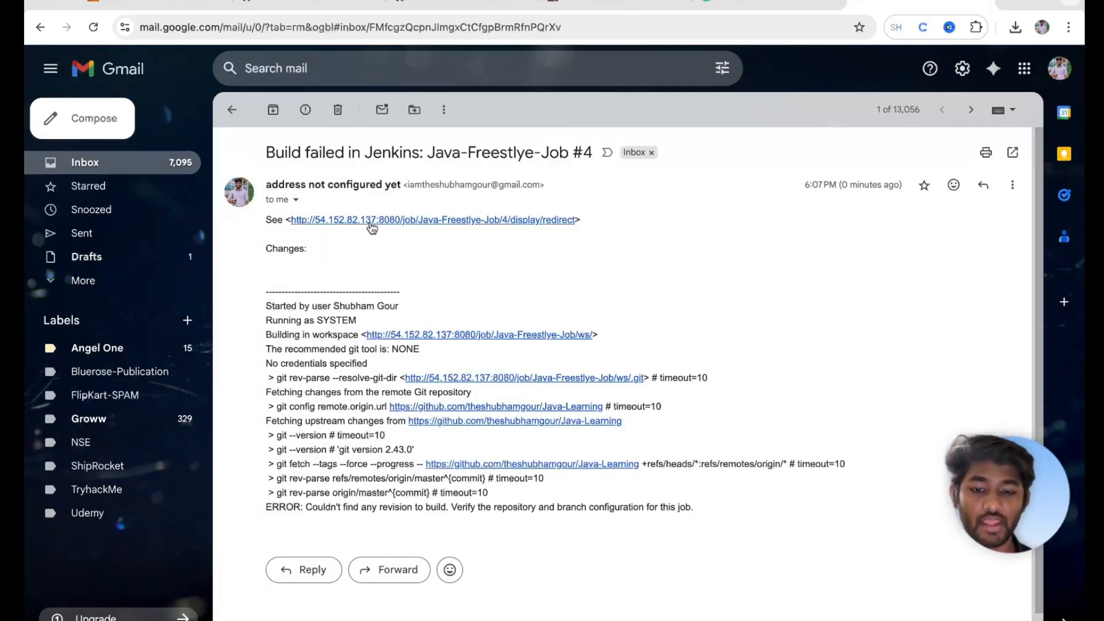
{"action": "left_click", "coordinate": [347, 221]}
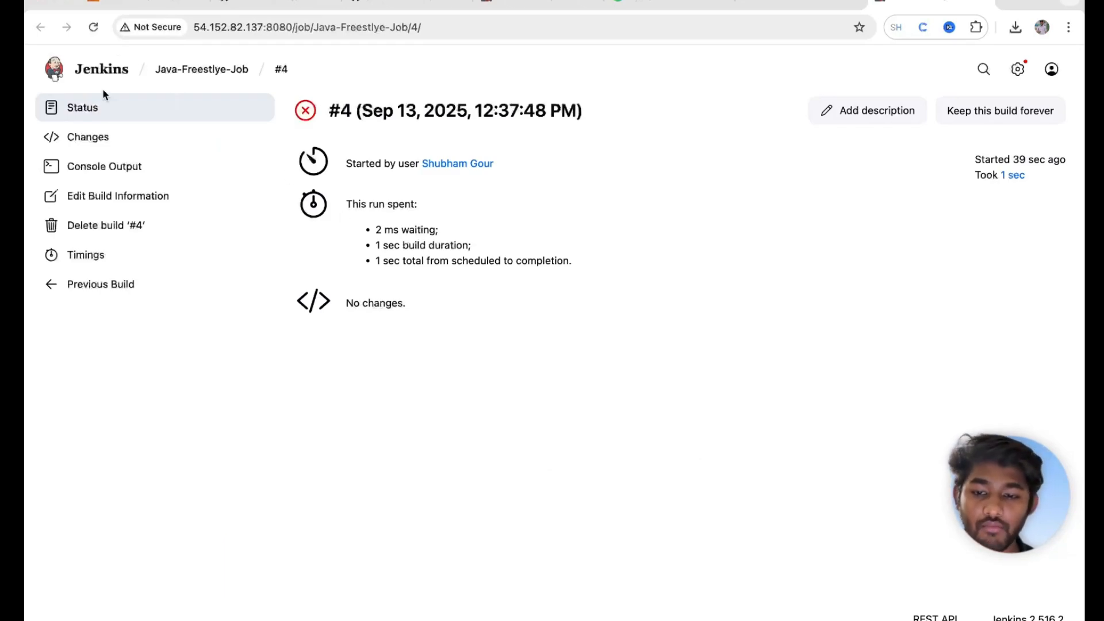
Step: Open the job's configuration and check the repository's actual branch name on GitHub
{"action": "left_click", "coordinate": [104, 165]}
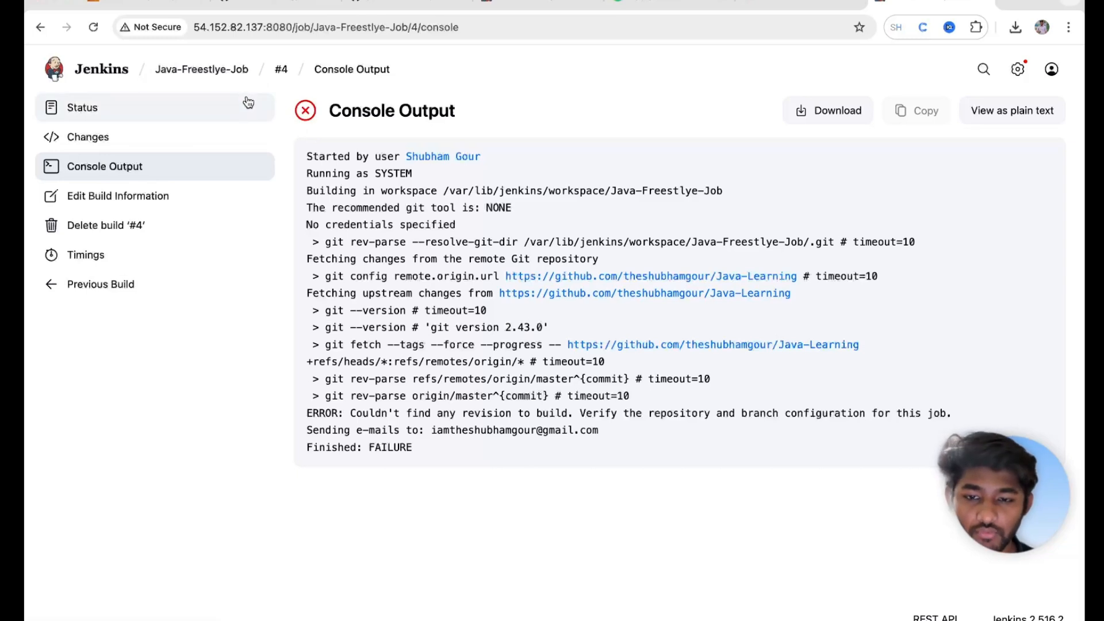
{"action": "mouse_move", "coordinate": [223, 75]}
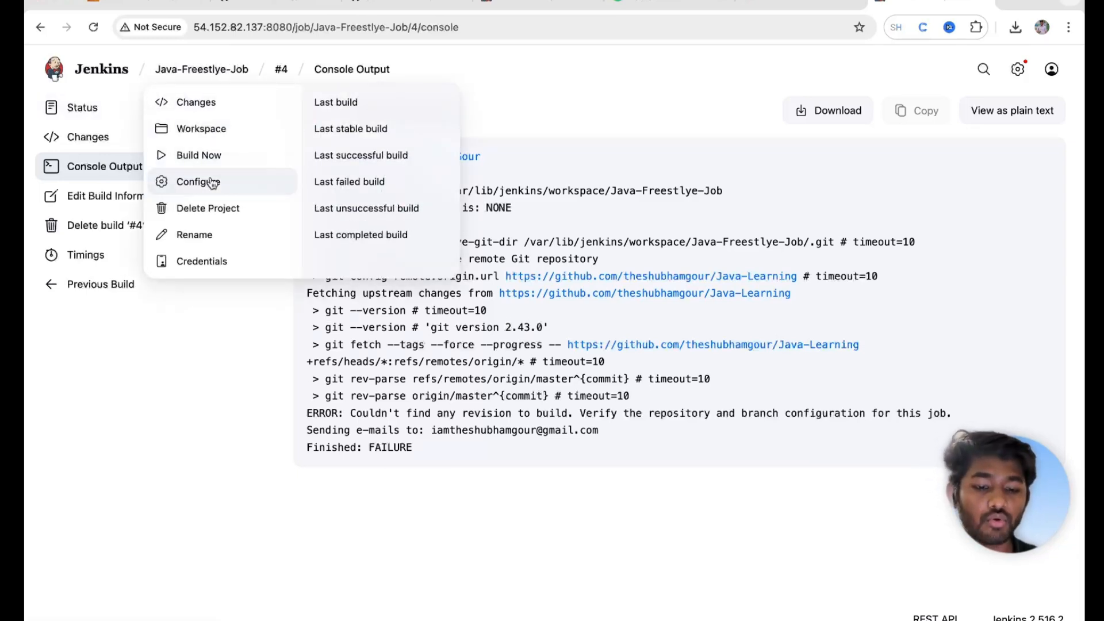
{"action": "left_click", "coordinate": [213, 182]}
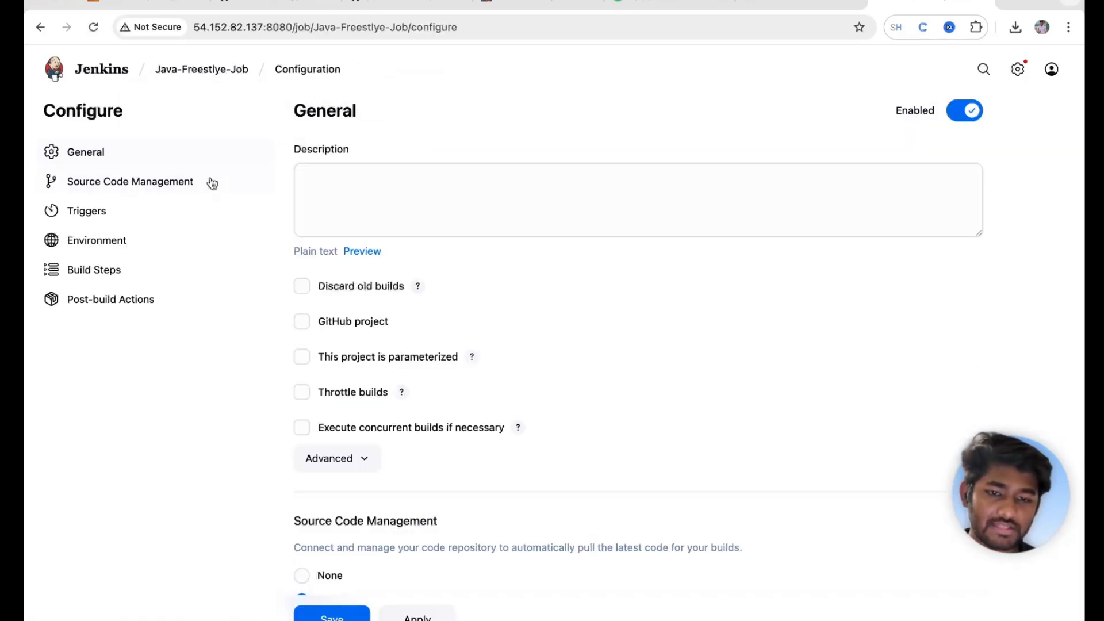
{"action": "left_click", "coordinate": [254, 5]}
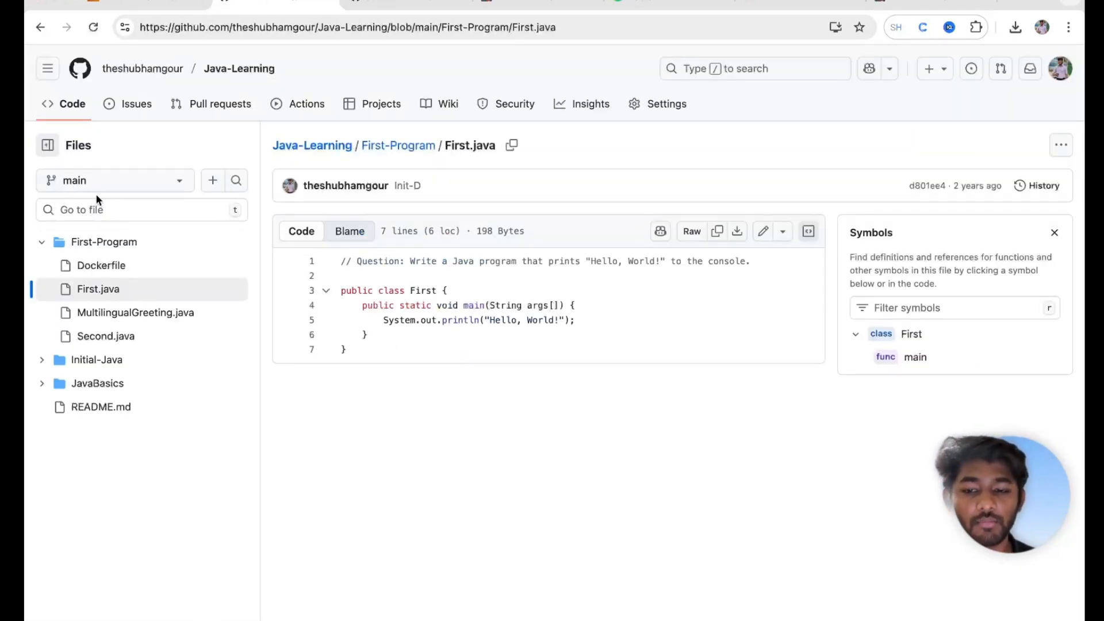
{"action": "left_click", "coordinate": [931, 6]}
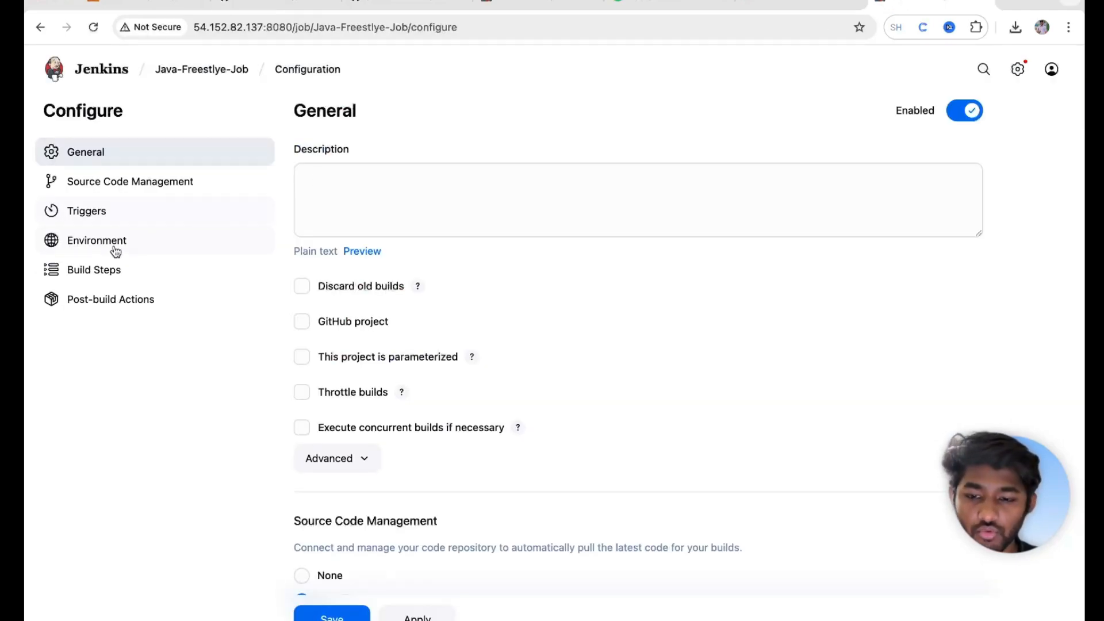
{"action": "left_click", "coordinate": [106, 268]}
{"action": "left_click", "coordinate": [98, 183]}
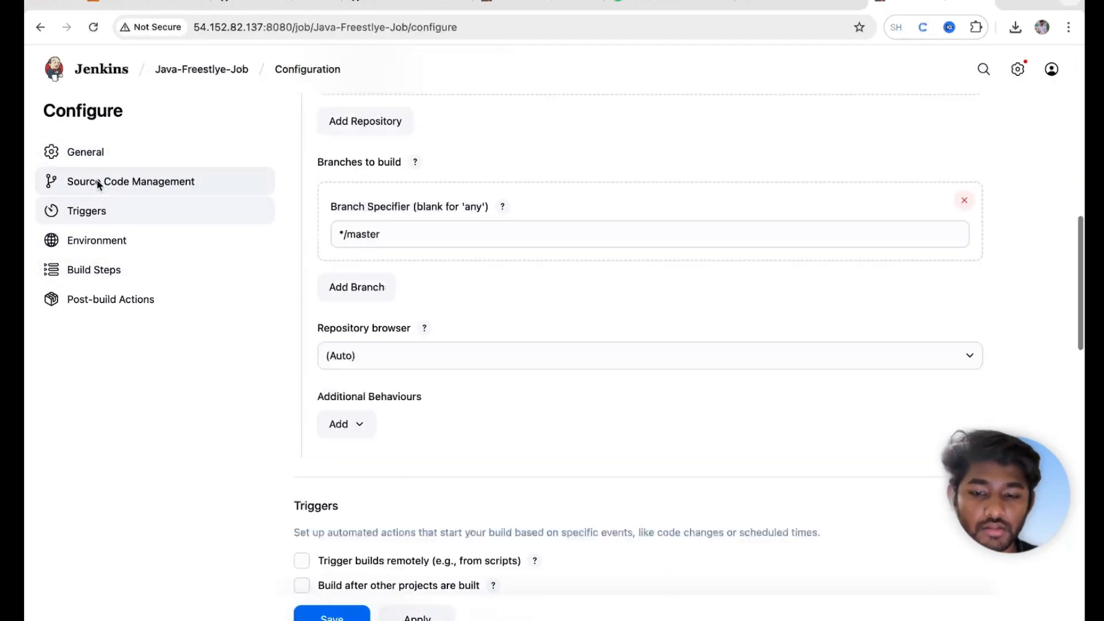
Step: Change the Branch Specifier from */master to */main, then apply and save
{"action": "scroll", "coordinate": [482, 288], "scroll_direction": "down", "scroll_amount": 5}
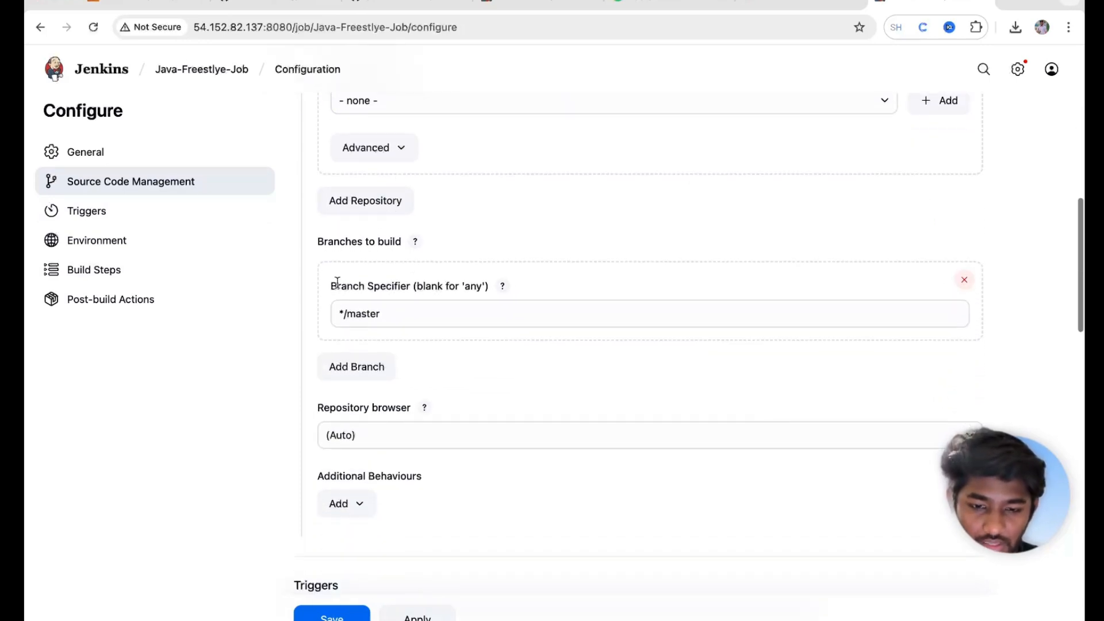
{"action": "left_click_drag", "start_coordinate": [362, 313], "coordinate": [407, 314]}
{"action": "type", "text": "in"}
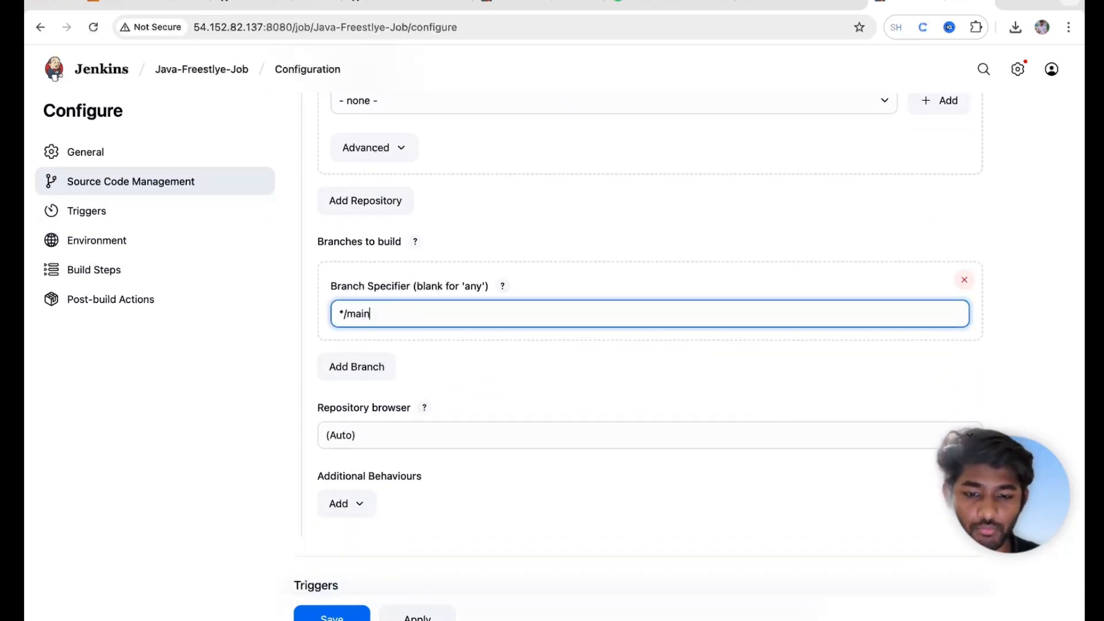
{"action": "left_click", "coordinate": [418, 617]}
{"action": "left_click", "coordinate": [333, 617]}
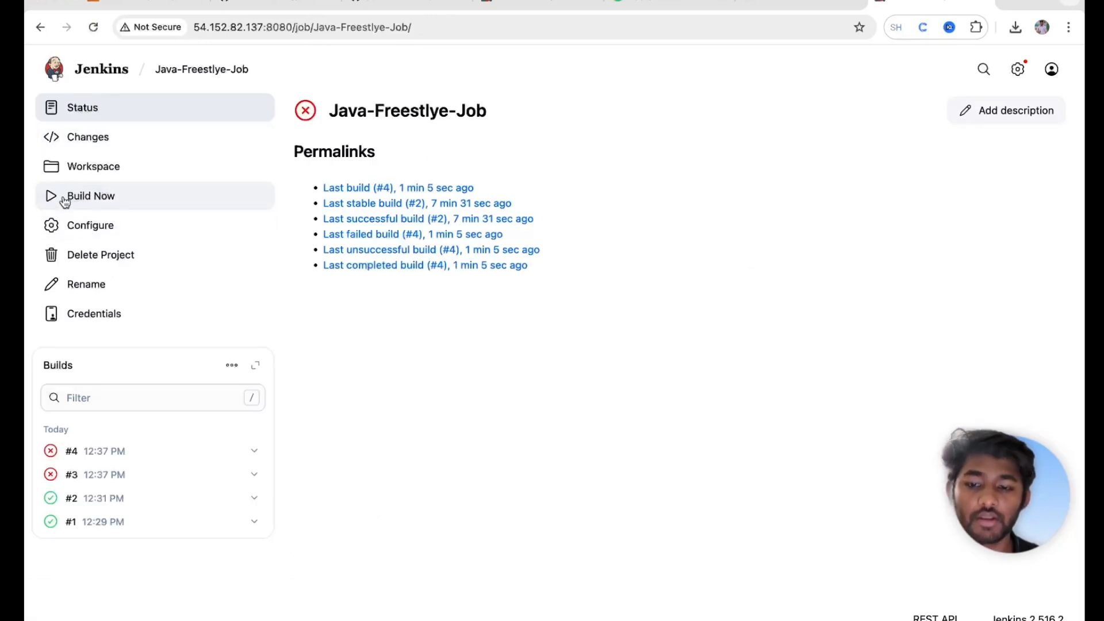
Step: Build the job and review build #5's log: cd First-Program/, javac First.java, java First.java, e-mail sending
{"action": "left_click", "coordinate": [65, 200]}
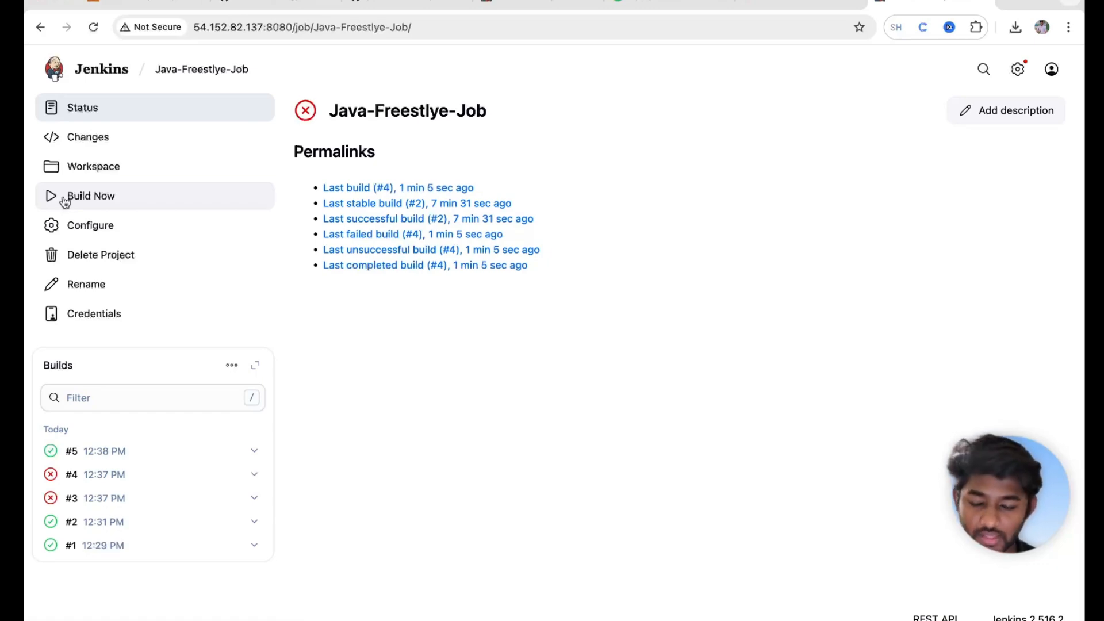
{"action": "left_click", "coordinate": [52, 457]}
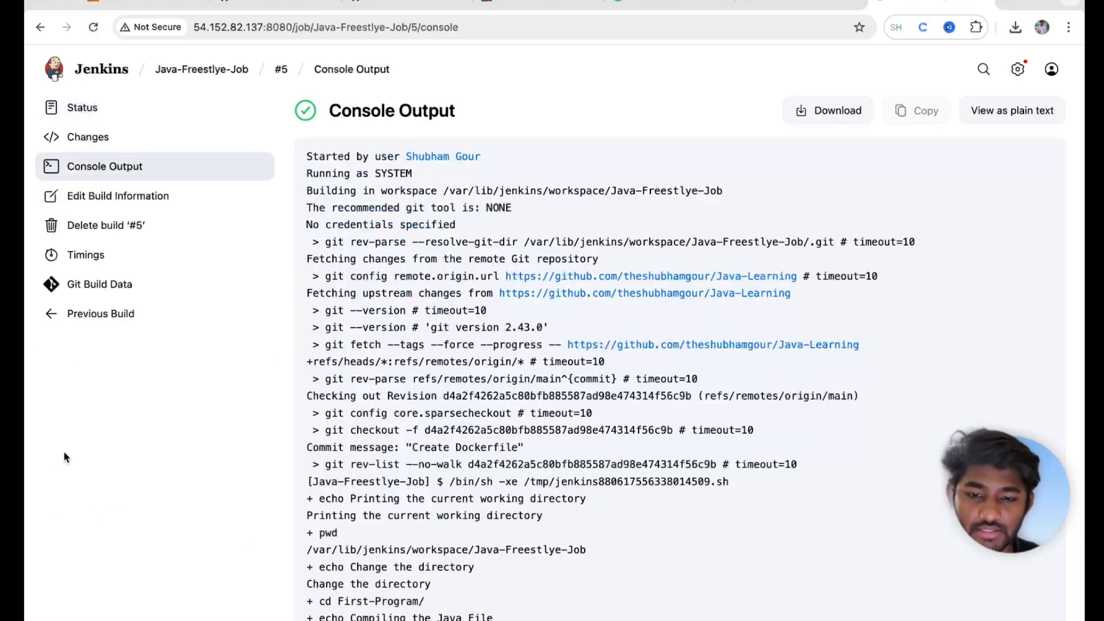
{"action": "scroll", "coordinate": [426, 378], "scroll_direction": "down", "scroll_amount": 5}
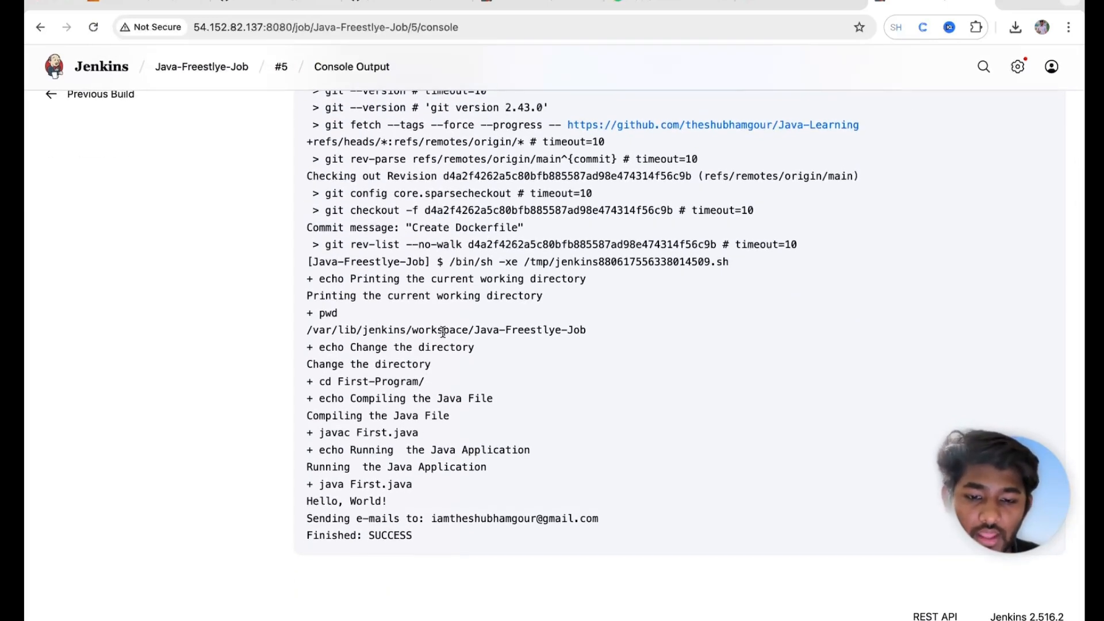
{"action": "left_click_drag", "start_coordinate": [320, 384], "coordinate": [473, 385]}
{"action": "left_click_drag", "start_coordinate": [322, 435], "coordinate": [430, 442]}
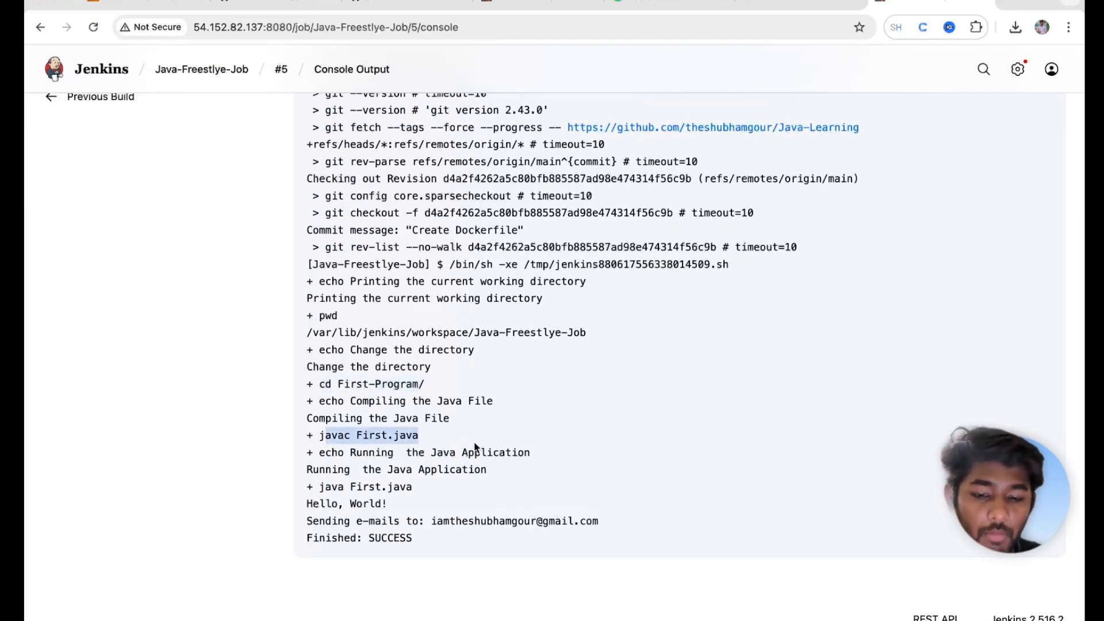
{"action": "left_click_drag", "start_coordinate": [323, 487], "coordinate": [433, 486]}
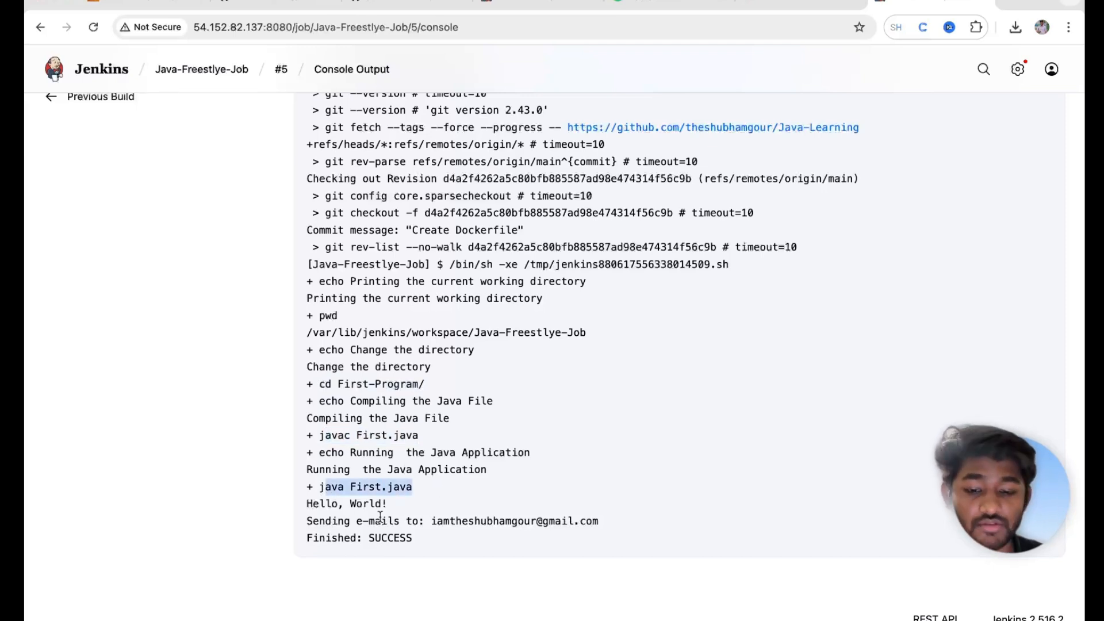
{"action": "left_click_drag", "start_coordinate": [307, 522], "coordinate": [649, 526]}
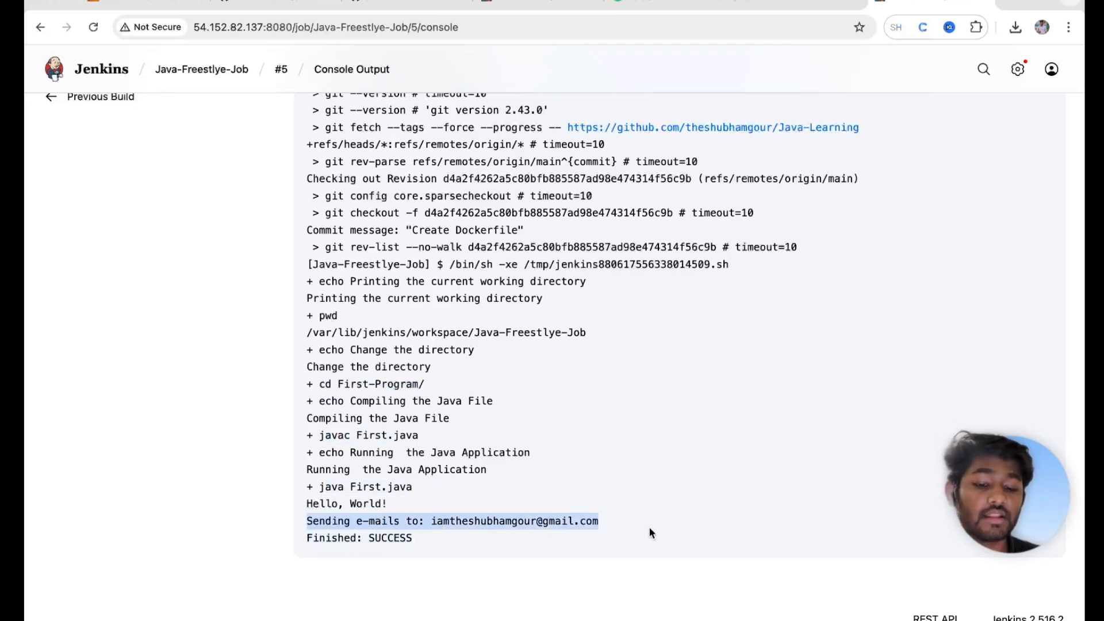
{"action": "triple_click", "coordinate": [561, 526]}
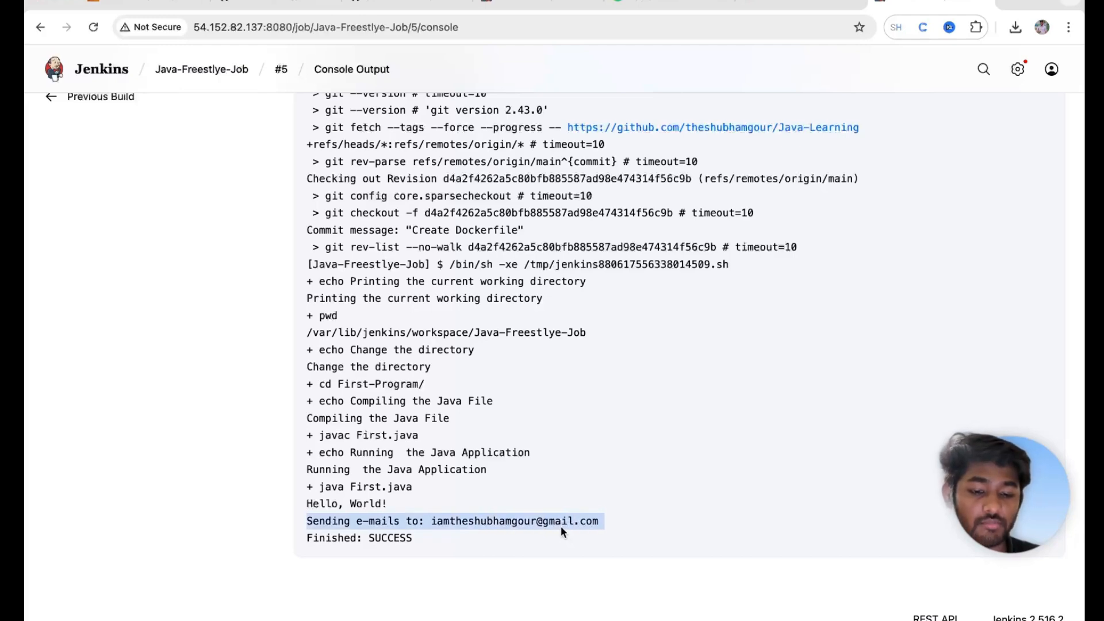
Step: In Gmail, open the 'back to normal' e-mail and follow its link to build #5
{"action": "left_click", "coordinate": [787, 3]}
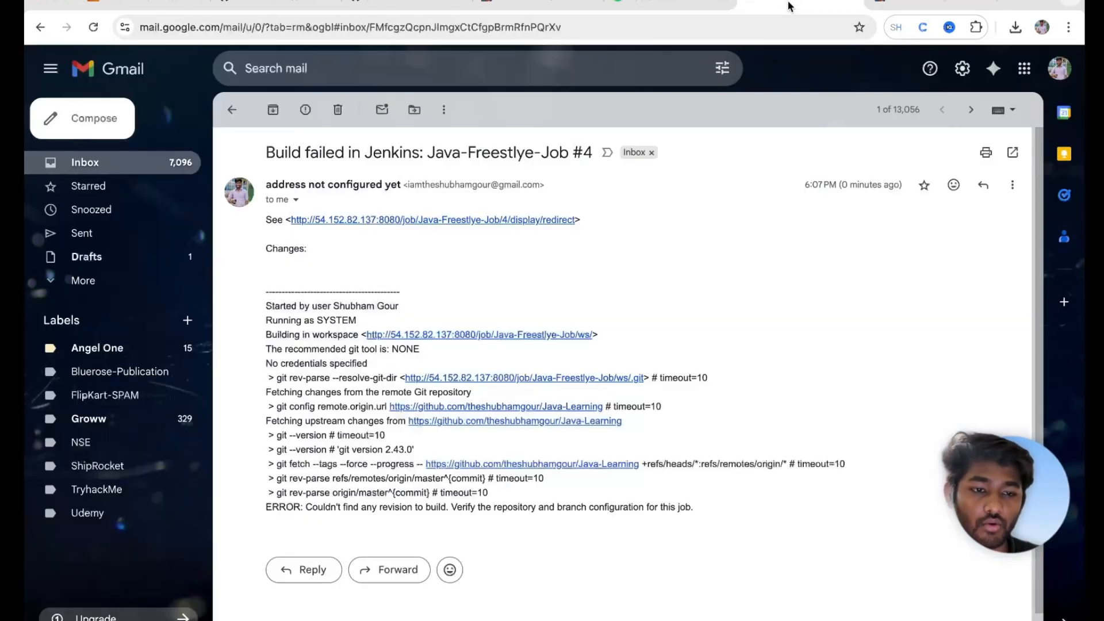
{"action": "left_click", "coordinate": [232, 109]}
{"action": "left_click", "coordinate": [382, 182]}
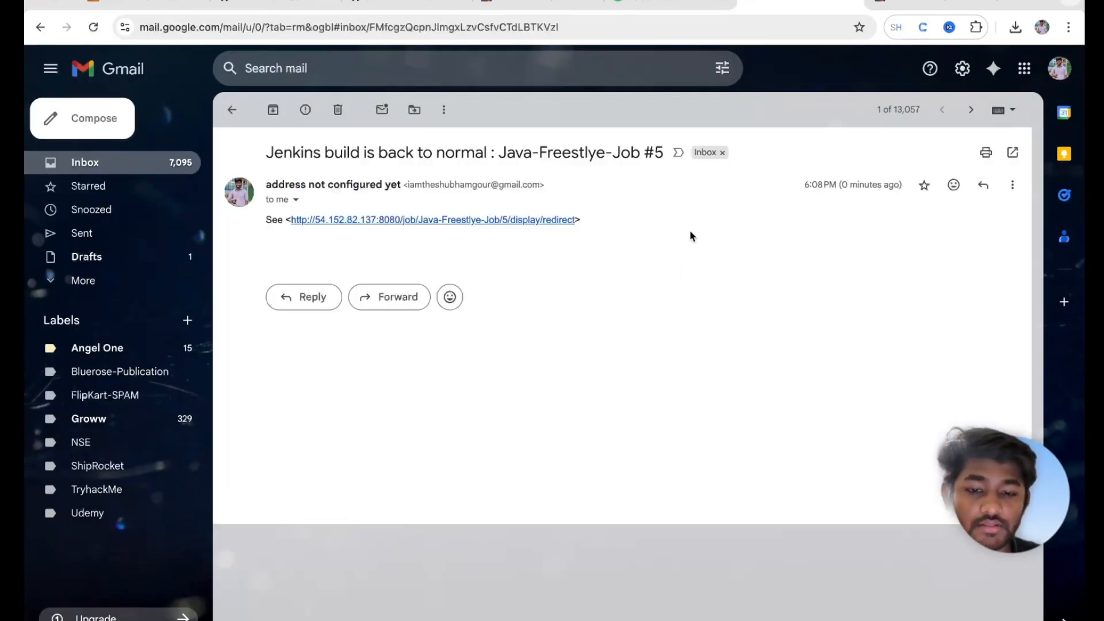
{"action": "left_click", "coordinate": [426, 222]}
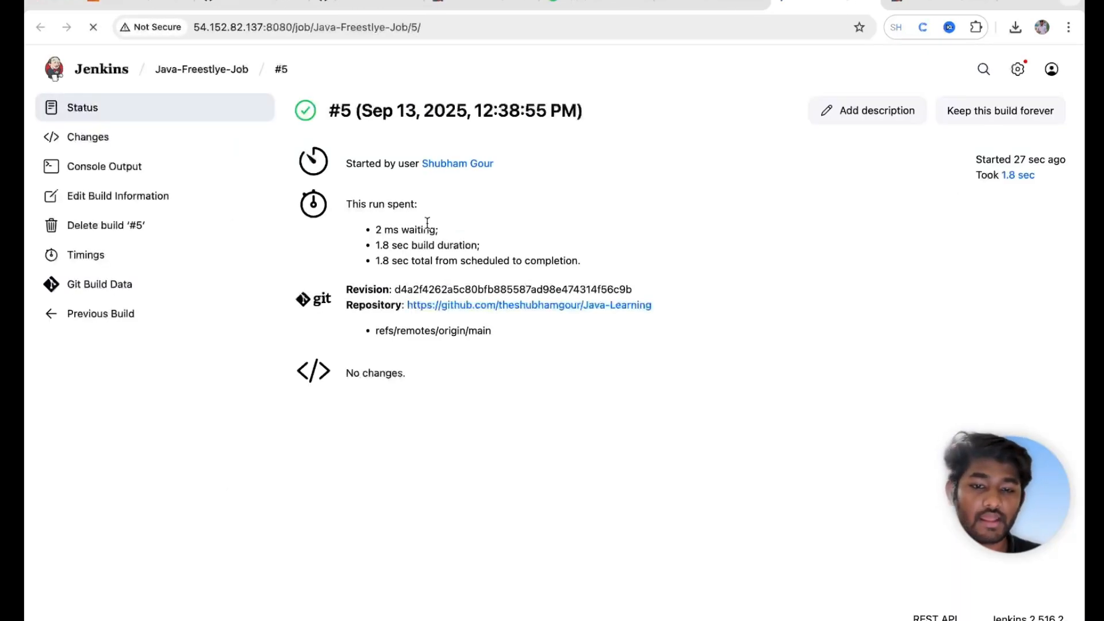
Step: Check build #5's console output down to Finished: SUCCESS, then return to the Jenkins dashboard
{"action": "left_click", "coordinate": [100, 162]}
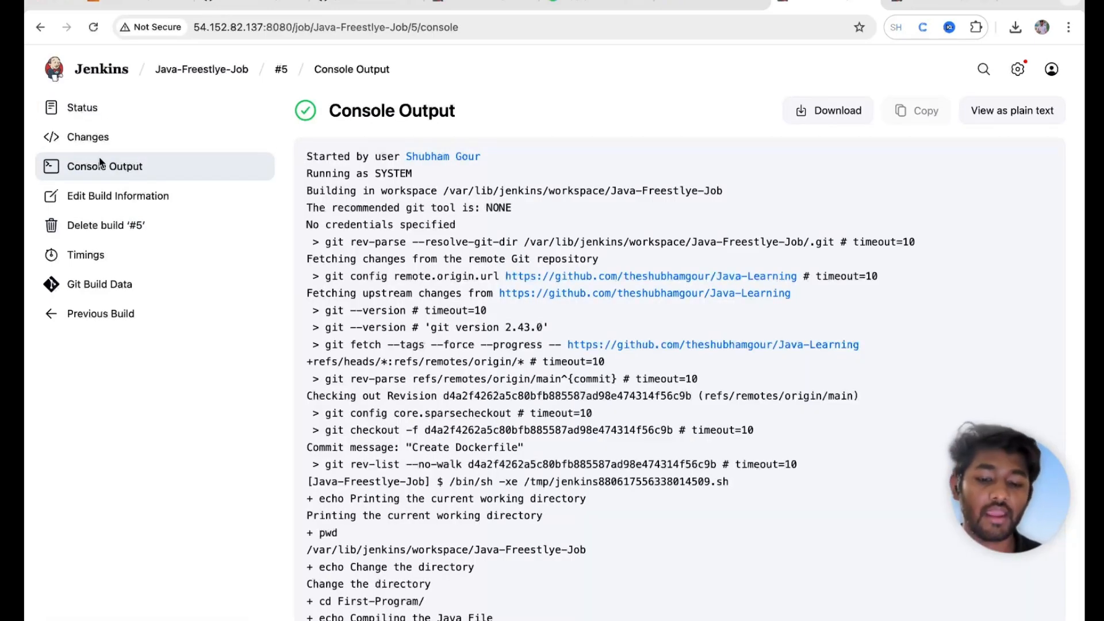
{"action": "scroll", "coordinate": [401, 275], "scroll_direction": "down", "scroll_amount": 5}
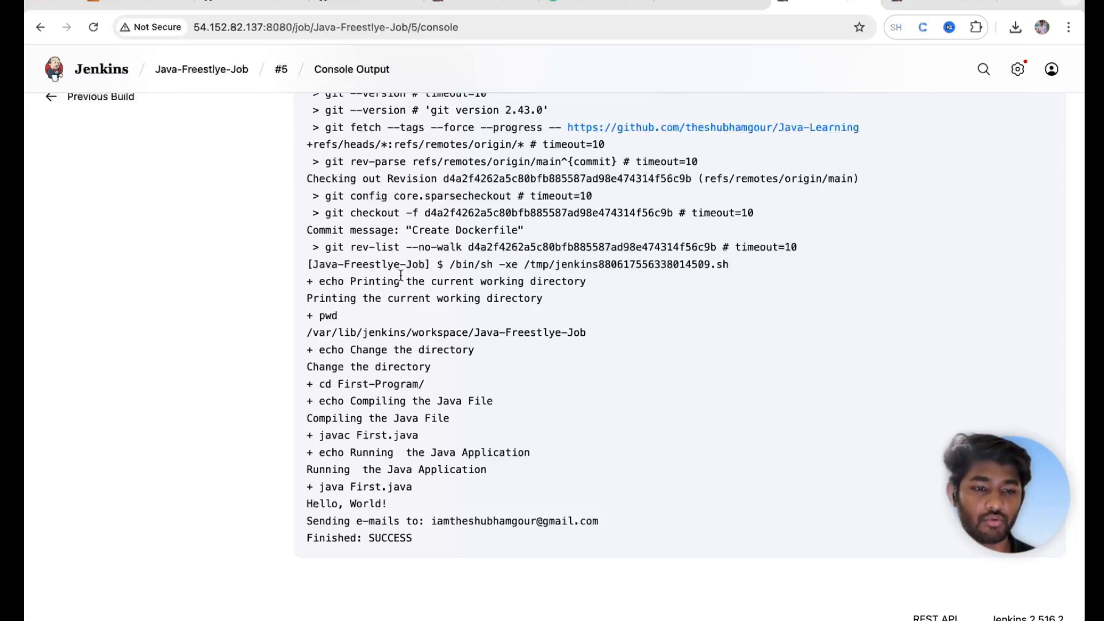
{"action": "left_click", "coordinate": [105, 70]}
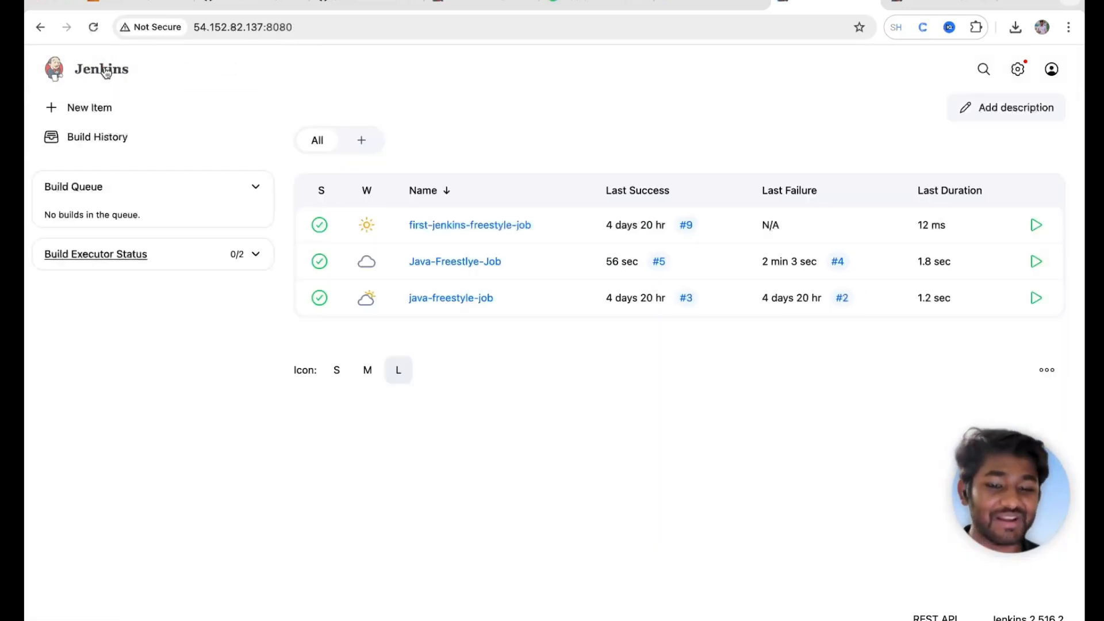